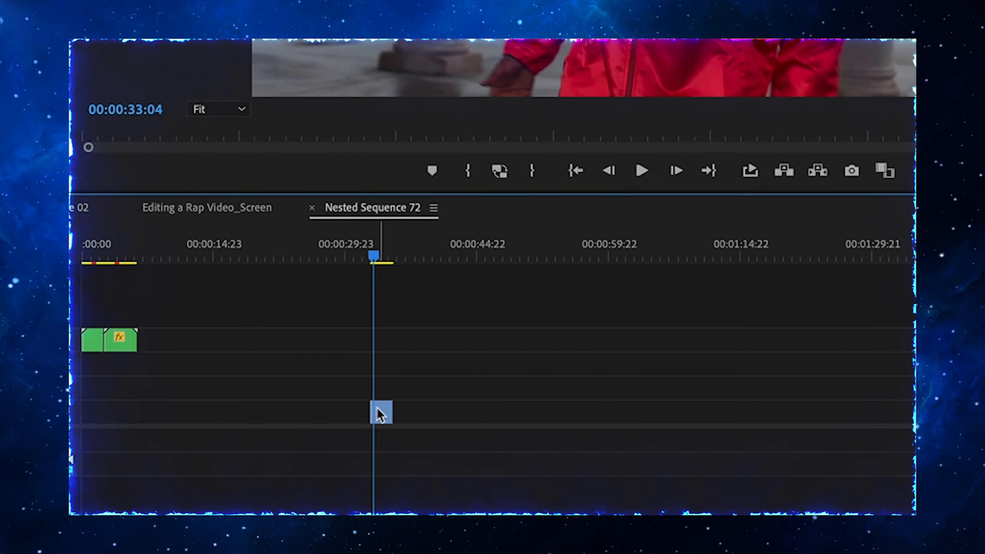
# Step: Nest the blue clip near 00:00:33:04 under the default name and replace it with an After Effects composition
pyautogui.click(380, 413)
pyautogui.rightClick(380, 411)
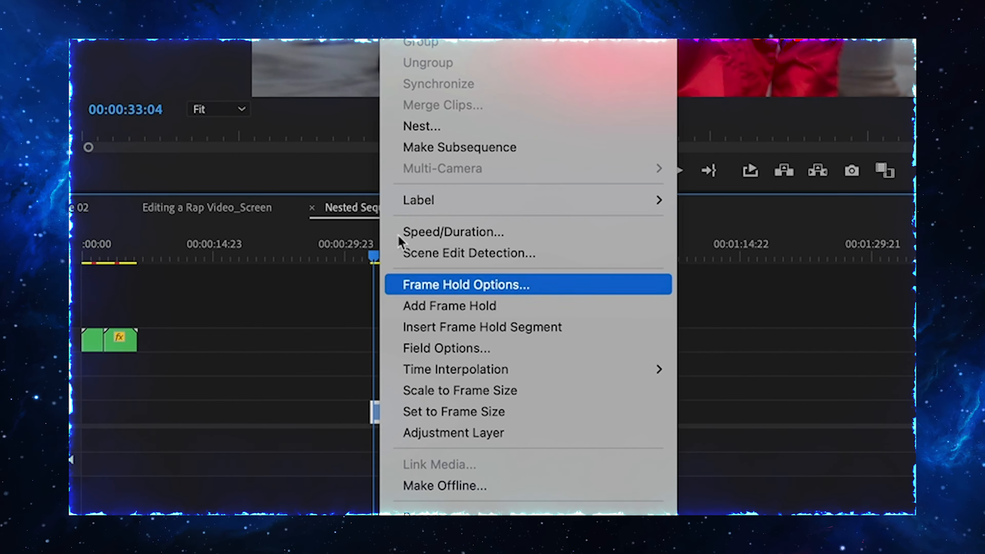
pyautogui.click(427, 136)
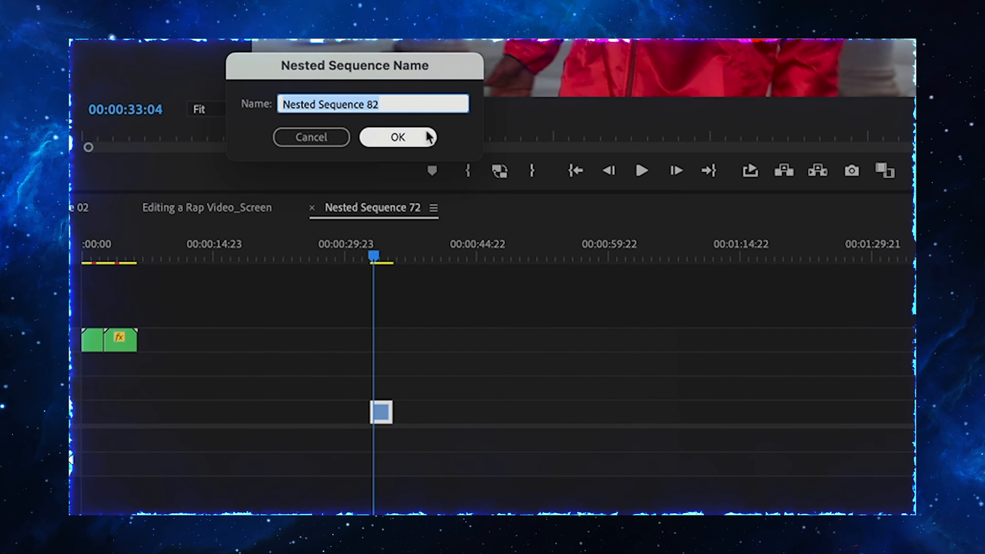
pyautogui.click(392, 137)
pyautogui.rightClick(380, 411)
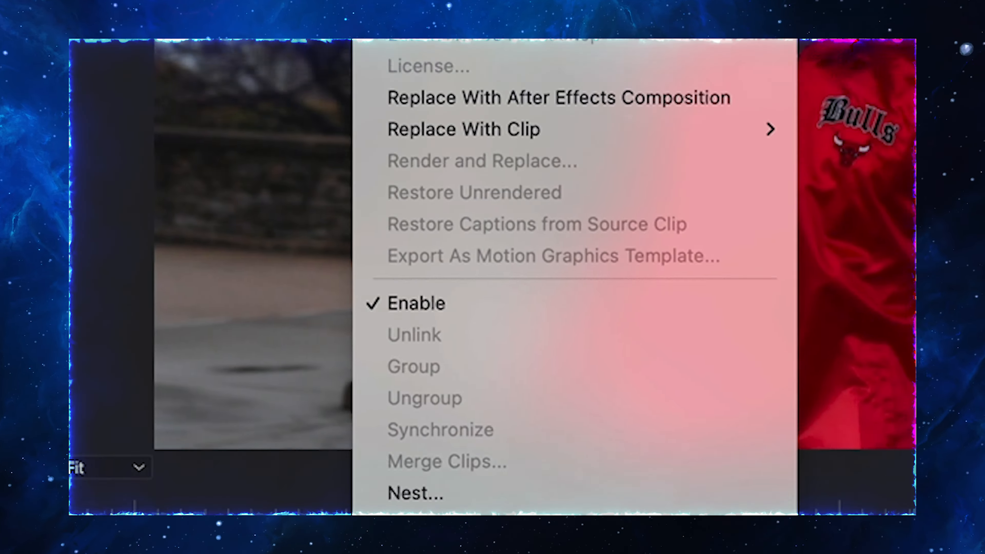
pyautogui.click(479, 273)
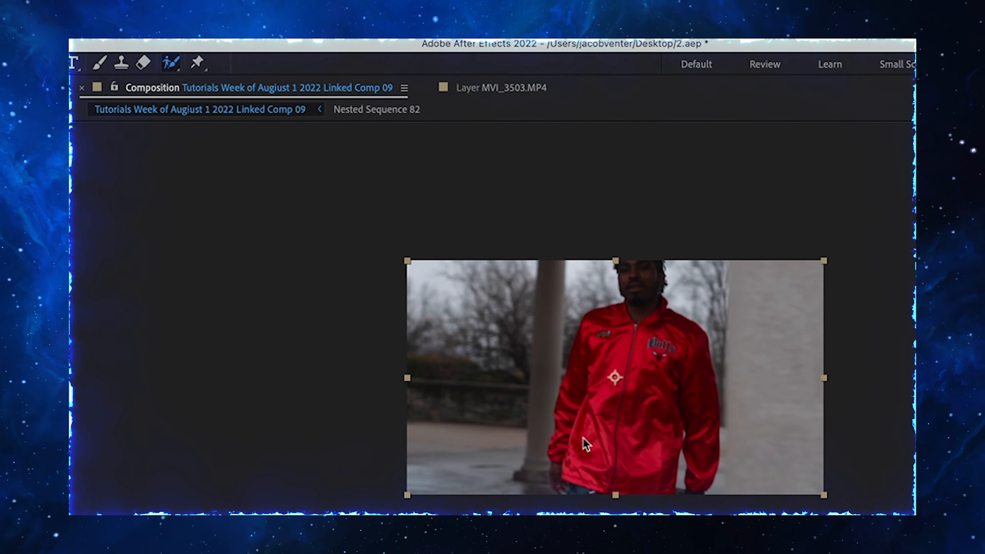
# Step: In After Effects, open the nested layer and Roto Brush over the man in the red jacket, including his missing sleeve
pyautogui.doubleClick(609, 433)
pyautogui.moveTo(636, 335); pyautogui.dragTo(643, 448)
pyautogui.moveTo(643, 315)
pyautogui.mouseDown()
pyautogui.moveTo(630, 251)
pyautogui.moveTo(634, 448)
pyautogui.mouseUp()
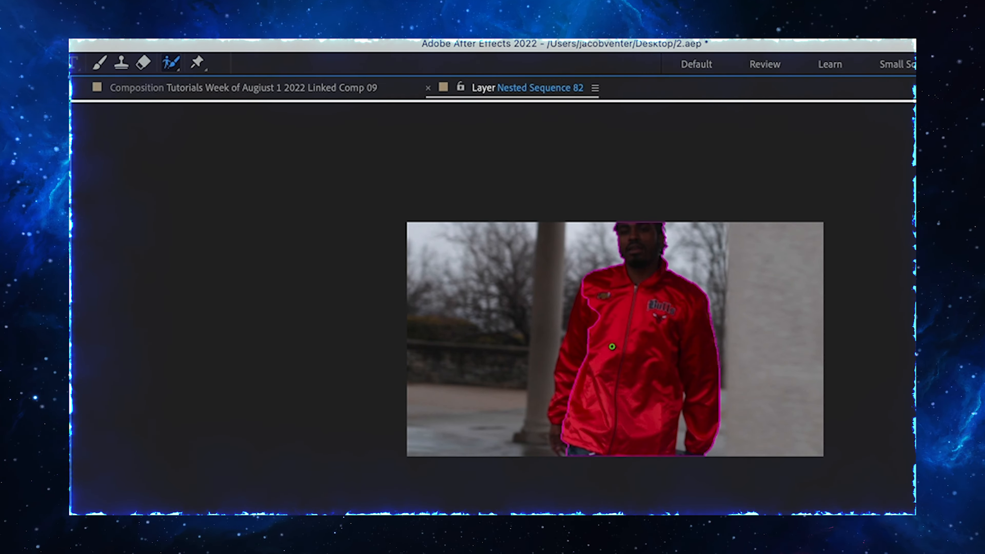
pyautogui.moveTo(593, 306); pyautogui.dragTo(561, 442)
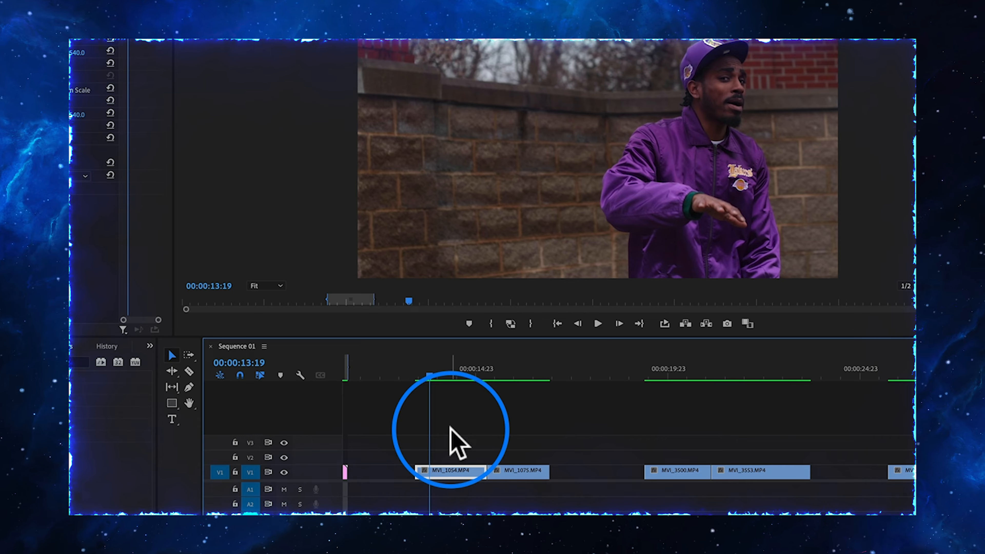
# Step: In Premiere Pro, nest the MVI_1054.MP4 clip in Sequence 01 under the default name
pyautogui.rightClick(452, 470)
pyautogui.click(491, 295)
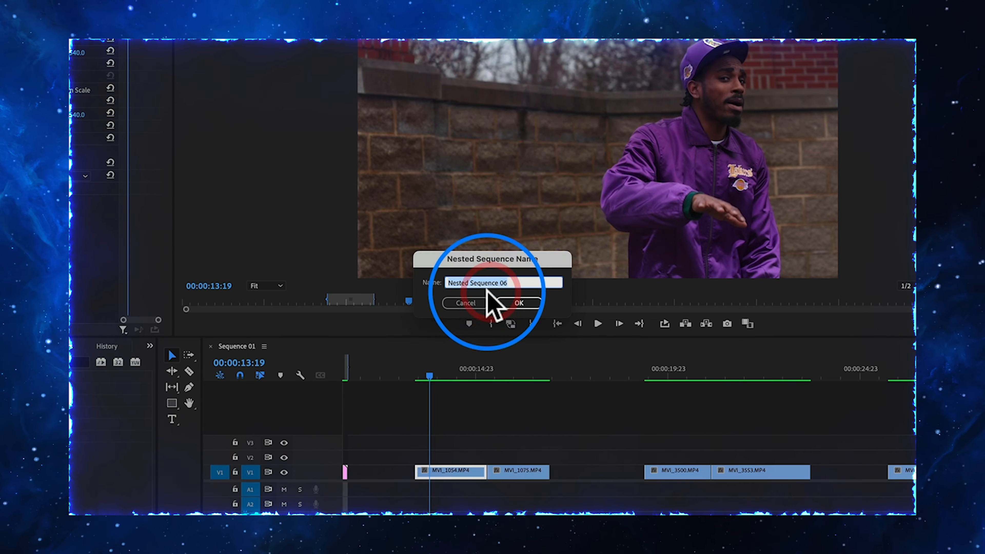
pyautogui.click(513, 308)
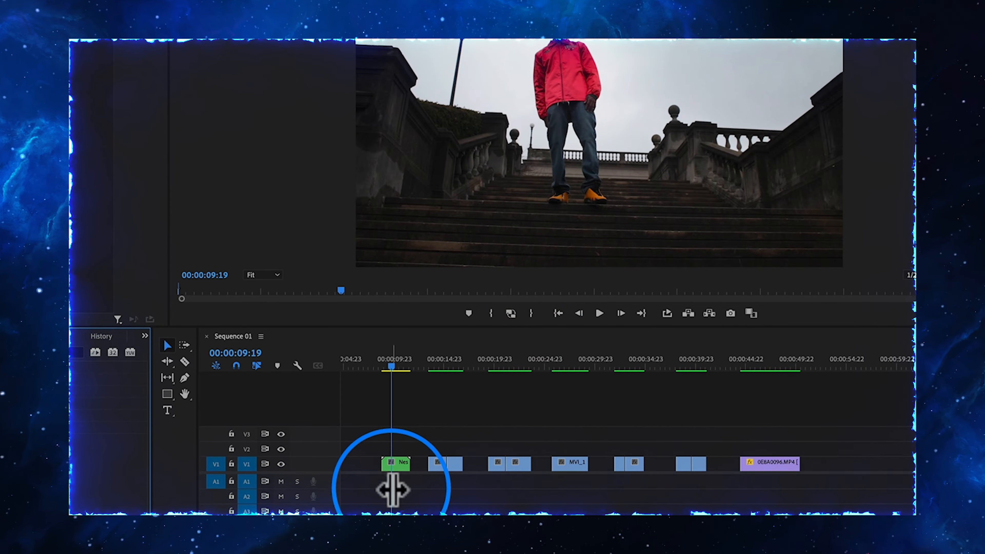
# Step: Replace the green nested clip at 00:00:09:19 in Sequence 01 with an After Effects composition
pyautogui.click(403, 466)
pyautogui.rightClick(404, 467)
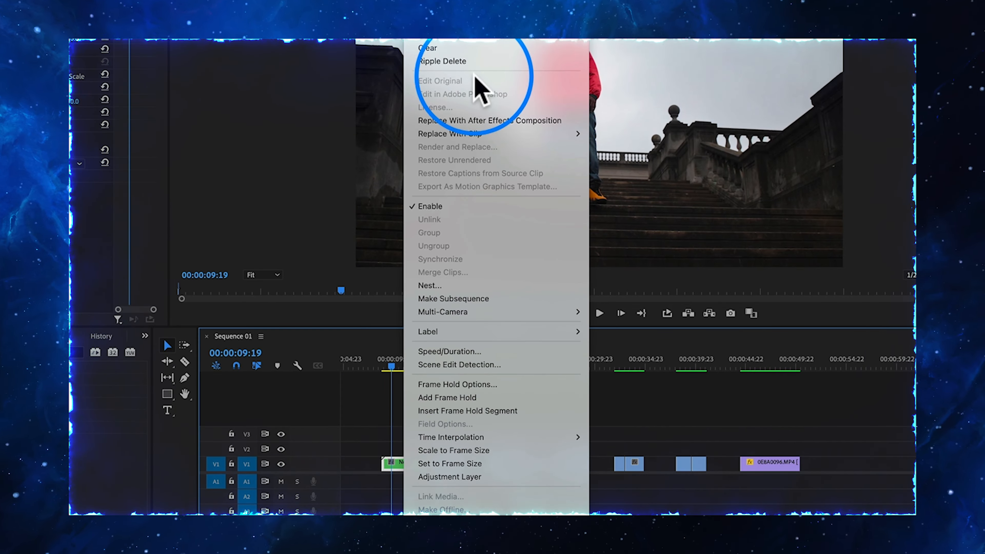
pyautogui.click(479, 123)
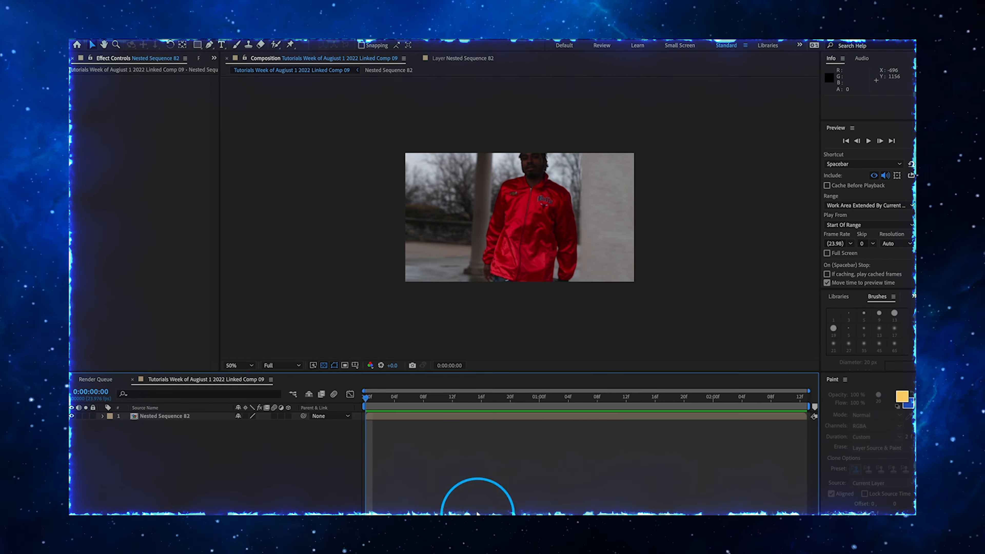
# Step: In After Effects, select the Nested Sequence 82 layer and paint Roto Brush foreground strokes over the man's torso
pyautogui.click(195, 418)
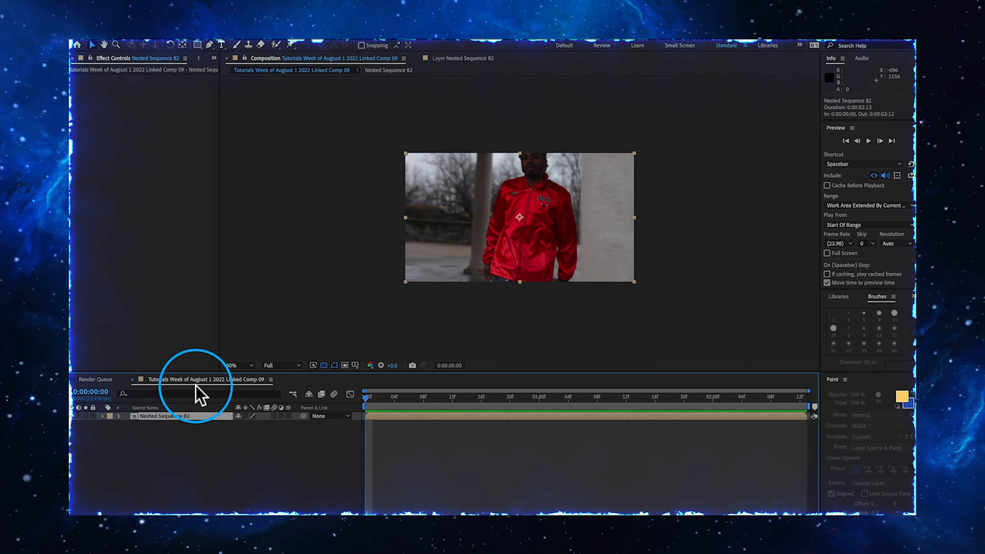
pyautogui.click(276, 45)
pyautogui.moveTo(508, 211); pyautogui.dragTo(518, 212)
pyautogui.moveTo(489, 276); pyautogui.dragTo(489, 276)
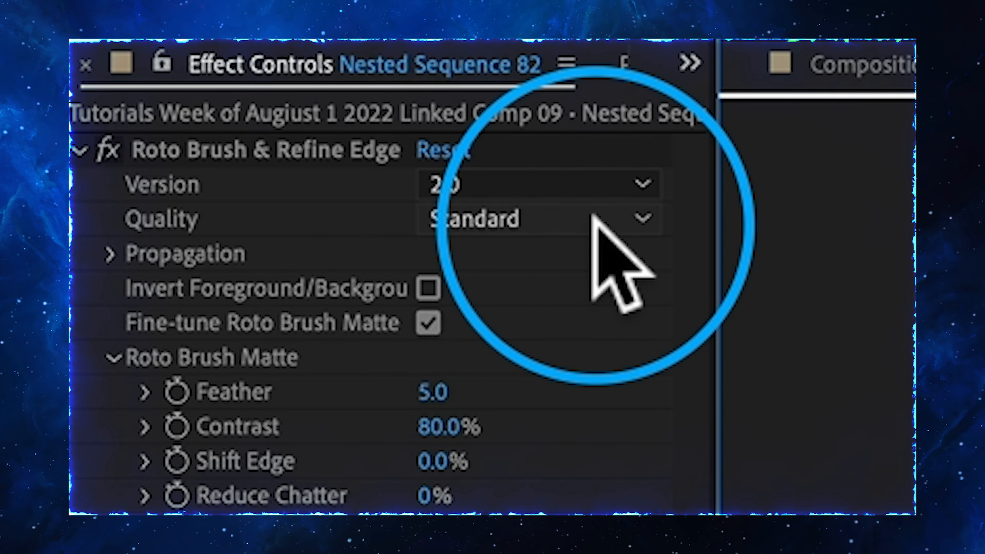
# Step: Set the Roto Brush quality to Best and try out a different Search Radius under Propagation
pyautogui.click(593, 218)
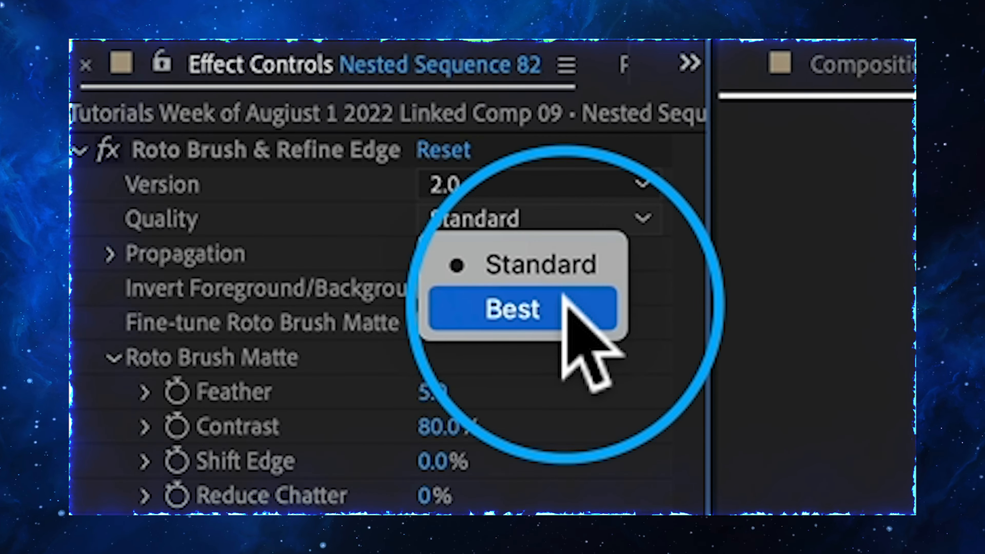
pyautogui.click(565, 305)
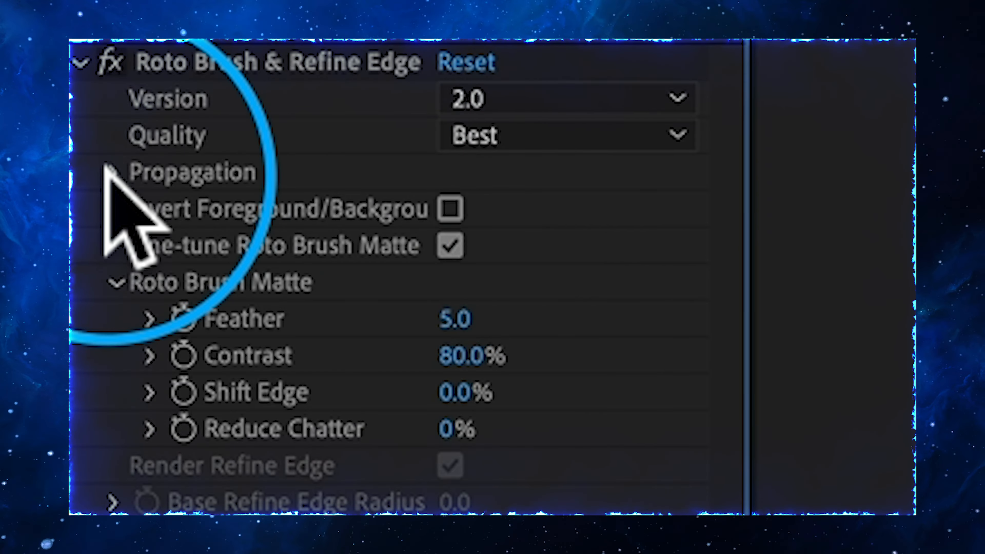
pyautogui.click(115, 172)
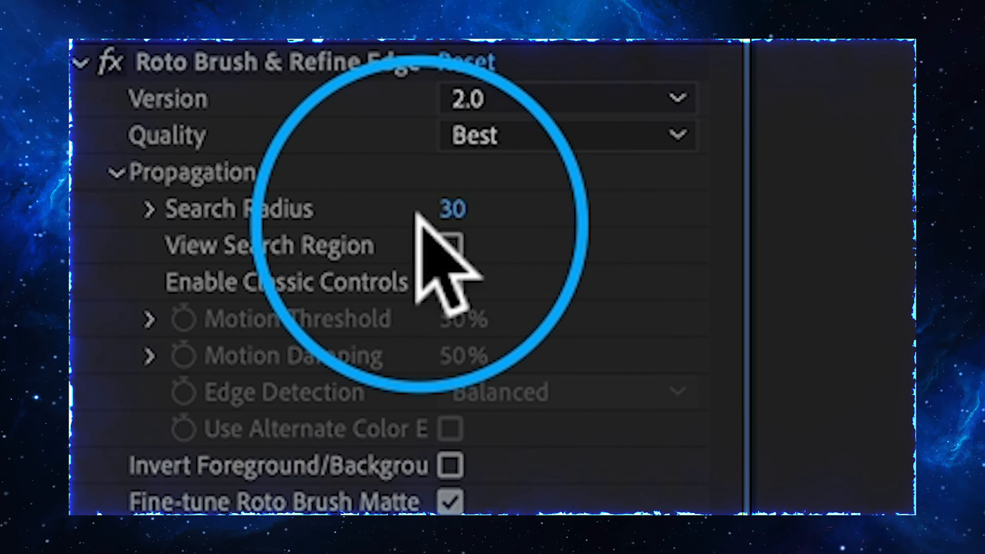
pyautogui.moveTo(469, 226); pyautogui.dragTo(306, 263)
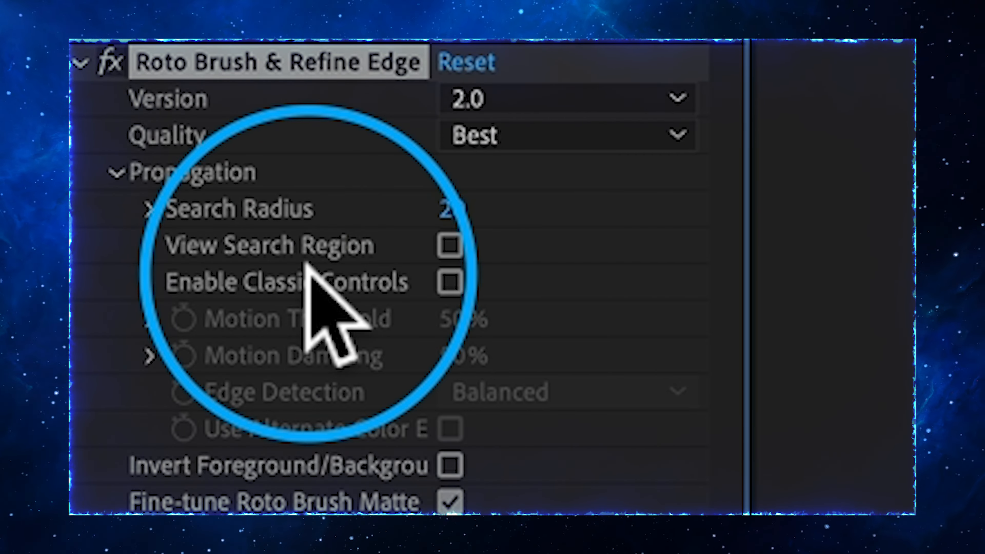
# Step: Enable the classic propagation controls and set Edge Detection to Favor Current Edges
pyautogui.click(449, 282)
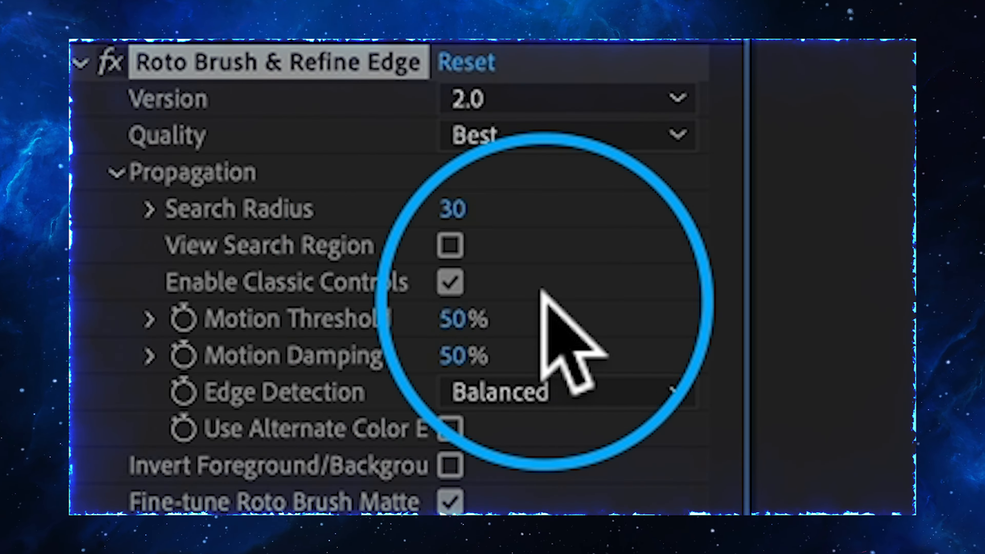
pyautogui.scroll(-3, 614, 295)
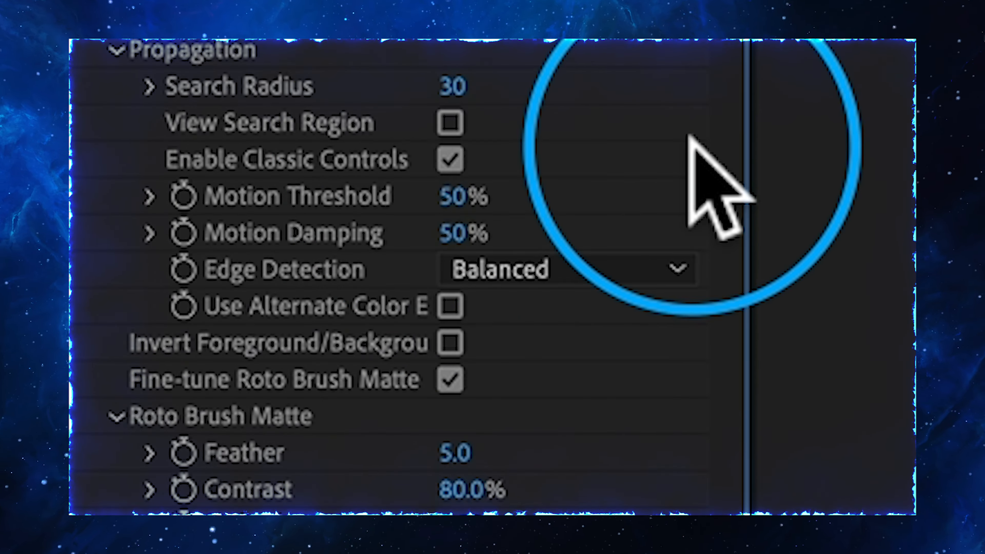
pyautogui.click(646, 256)
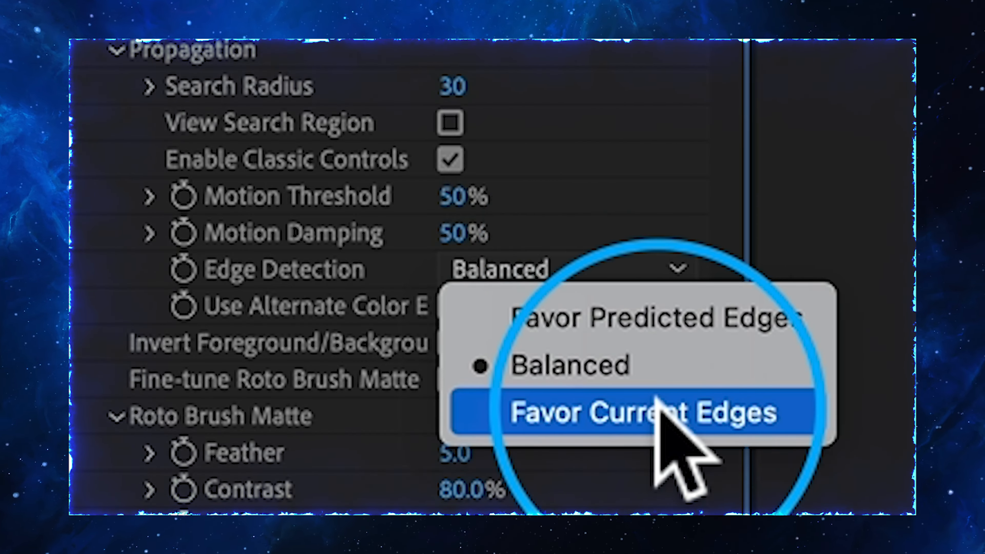
pyautogui.click(655, 411)
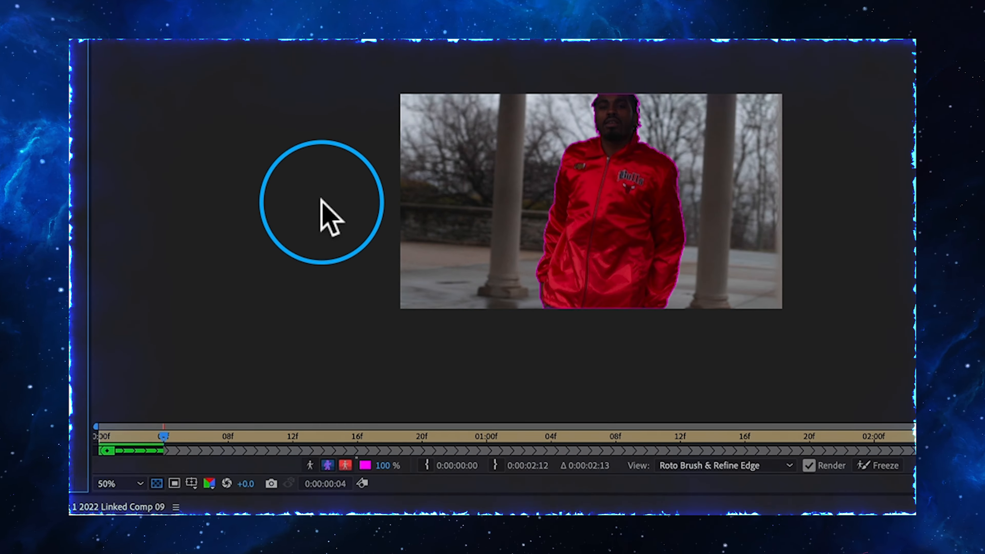
# Step: Step forward frame by frame from 0:00:00:04 to propagate the Roto Brush selection through the clip
pyautogui.press('pagedown')
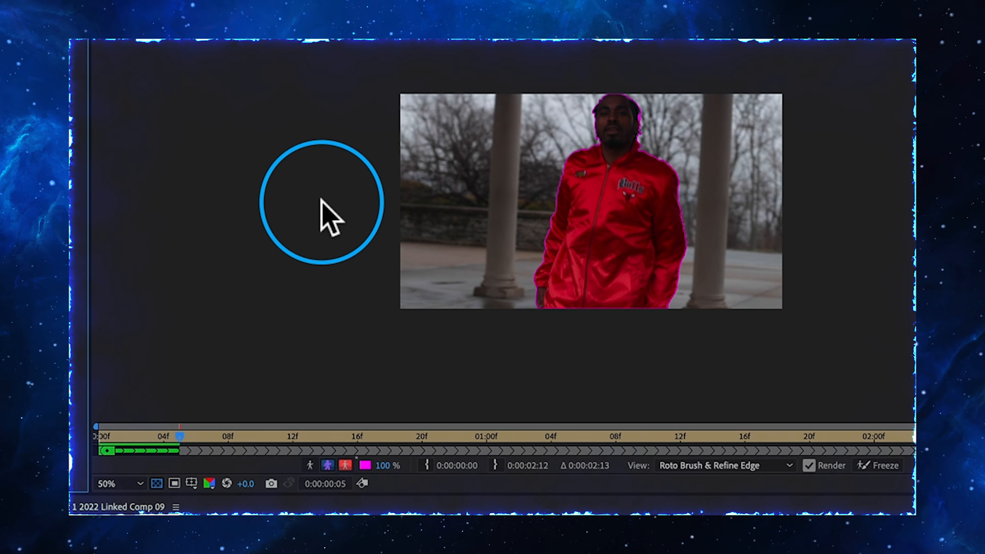
pyautogui.press('pagedown')
pyautogui.press('pagedown')
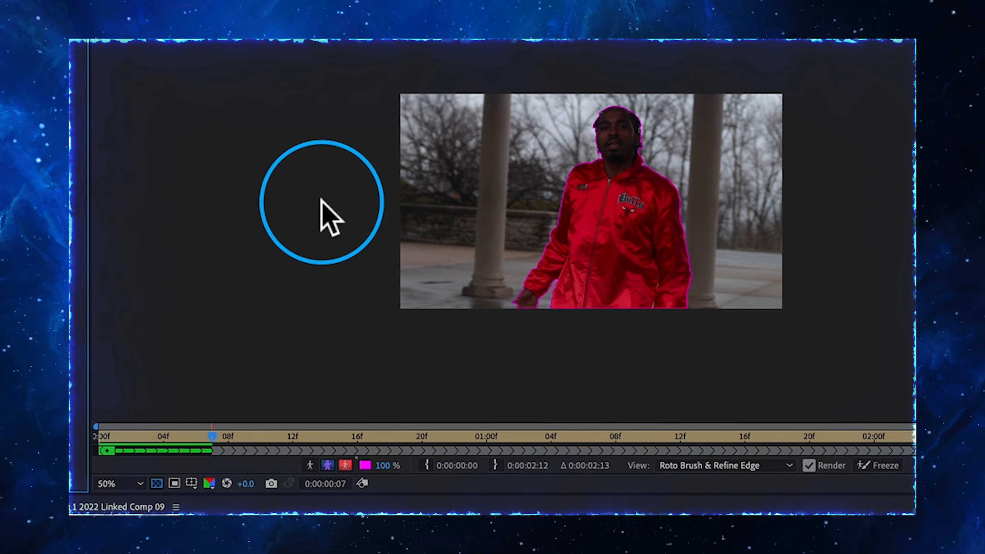
pyautogui.press('pagedown')
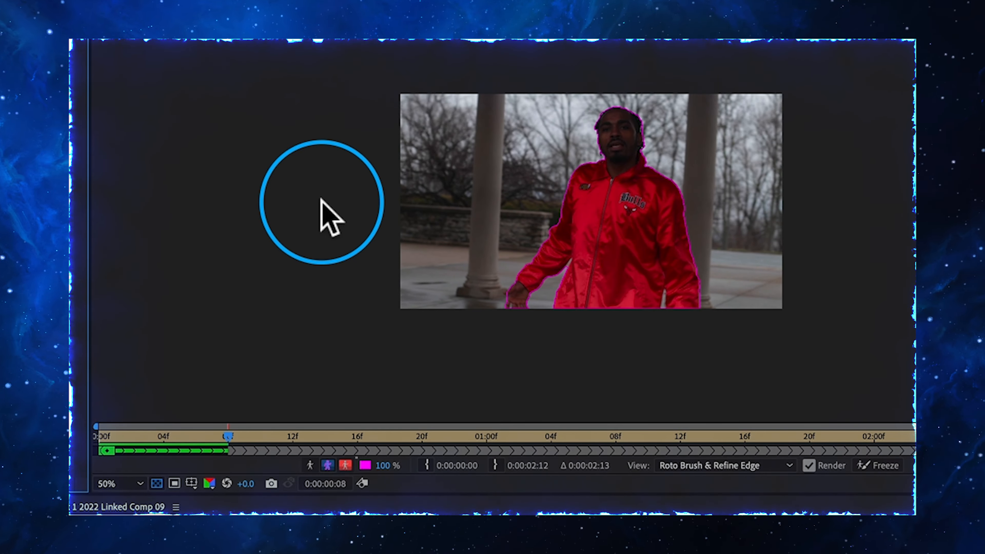
pyautogui.press('pagedown')
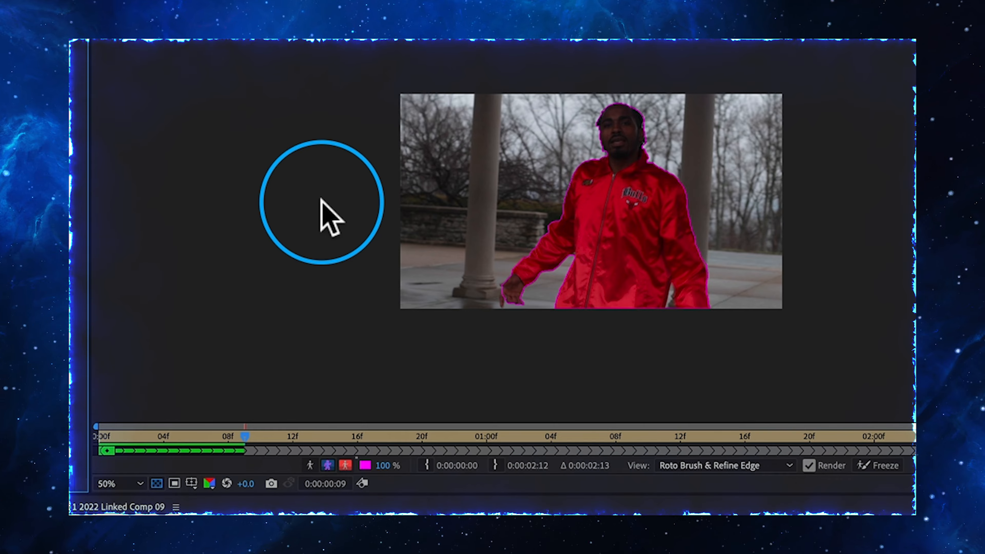
pyautogui.press('pagedown')
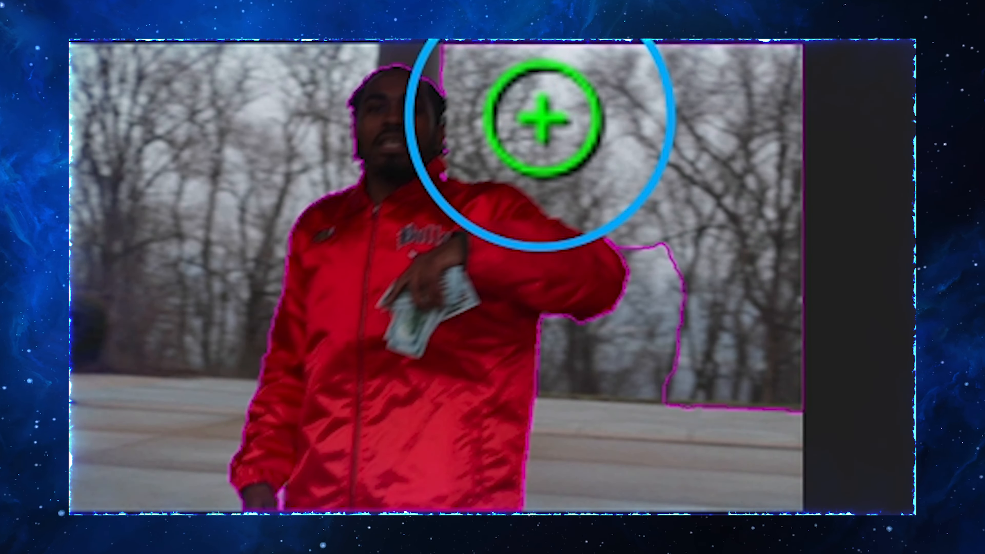
pyautogui.moveTo(500, 91)
pyautogui.mouseDown()
pyautogui.moveTo(488, 77)
pyautogui.moveTo(534, 99)
pyautogui.mouseUp()
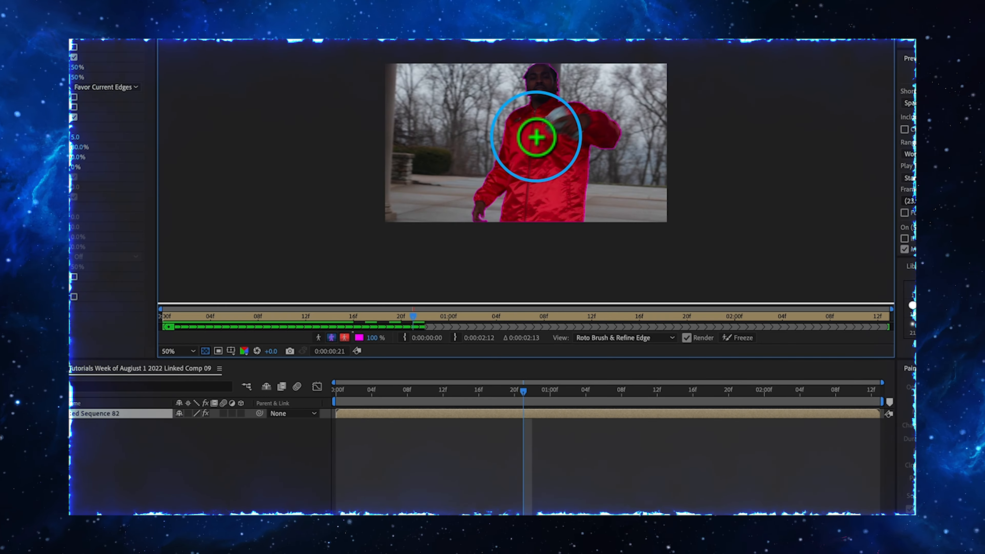
# Step: Advance the Roto Brush propagation four more frames to 0:00:01:01
pyautogui.press('2')
pyautogui.press('2')
pyautogui.press('2')
pyautogui.press('2')
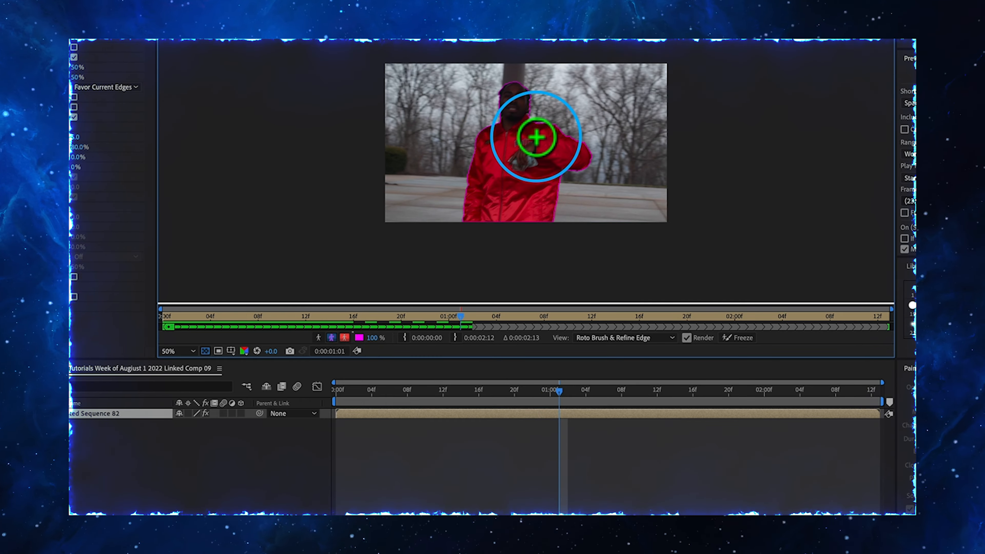
# Step: Go back to the frame where trees are included and subtract that background beside the man from the Roto Brush selection
pyautogui.press('1')
pyautogui.press('1')
pyautogui.press('1')
pyautogui.press('1')
pyautogui.press('1')
pyautogui.press('1')
pyautogui.press('1')
pyautogui.press('1')
pyautogui.press('1')
pyautogui.press('1')
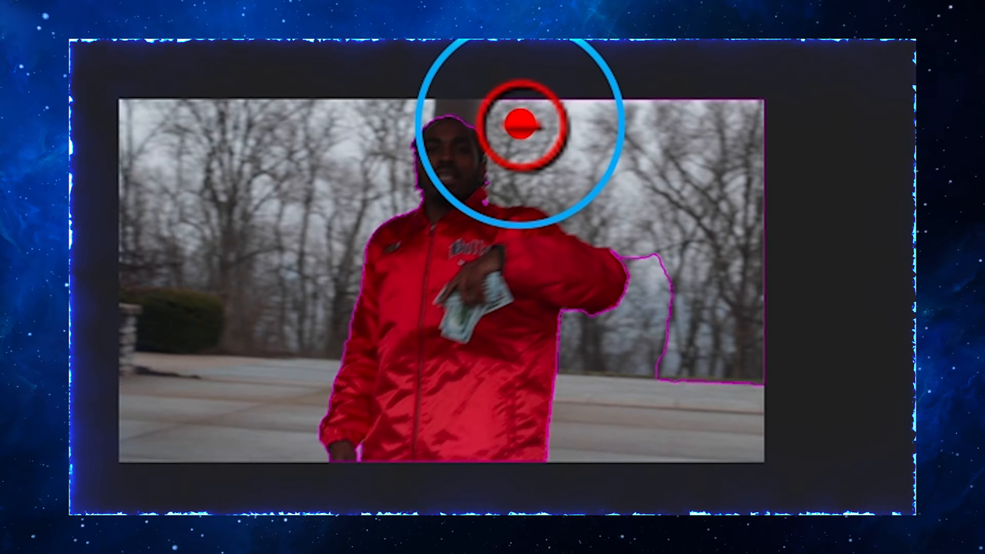
pyautogui.moveTo(521, 124)
pyautogui.mouseDown()
pyautogui.moveTo(541, 126)
pyautogui.moveTo(653, 198)
pyautogui.moveTo(671, 247)
pyautogui.moveTo(680, 355)
pyautogui.moveTo(696, 404)
pyautogui.moveTo(741, 368)
pyautogui.moveTo(733, 159)
pyautogui.moveTo(705, 125)
pyautogui.moveTo(548, 154)
pyautogui.moveTo(511, 175)
pyautogui.moveTo(590, 206)
pyautogui.moveTo(663, 258)
pyautogui.mouseUp()
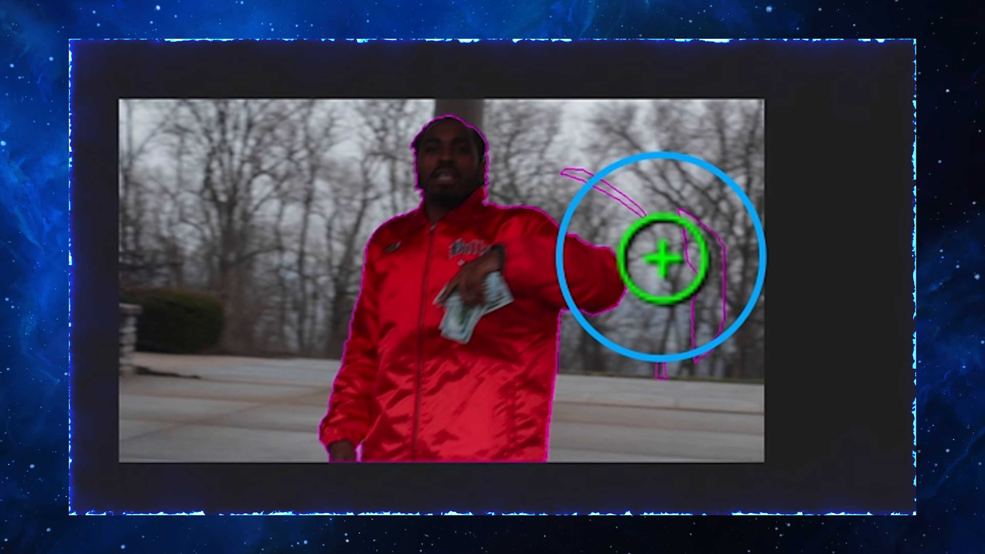
pyautogui.moveTo(554, 167)
pyautogui.mouseDown()
pyautogui.moveTo(589, 176)
pyautogui.moveTo(708, 246)
pyautogui.moveTo(714, 314)
pyautogui.moveTo(632, 388)
pyautogui.mouseUp()
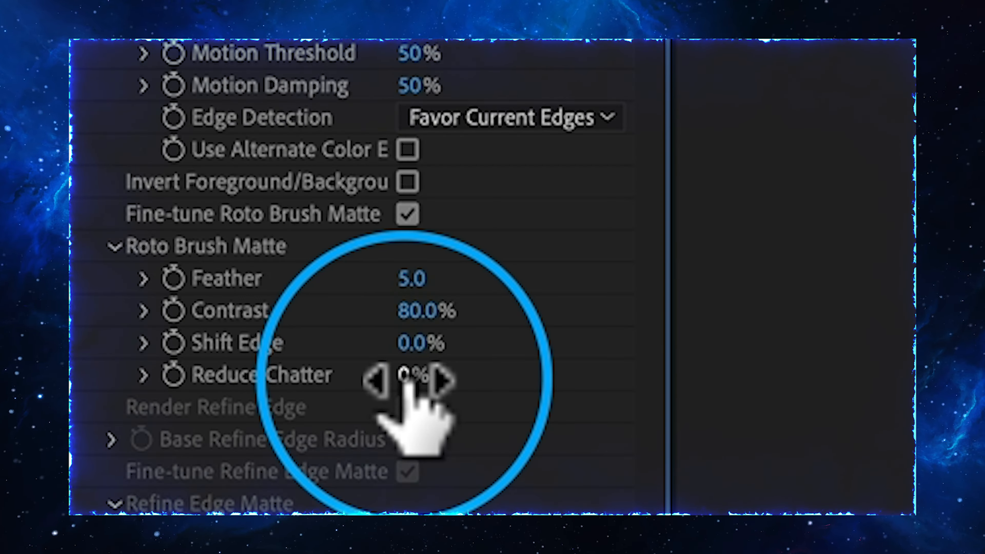
# Step: Adjust the Reduce Chatter value of the Roto Brush Matte
pyautogui.moveTo(439, 396)
pyautogui.mouseDown()
pyautogui.moveTo(330, 384)
pyautogui.moveTo(277, 396)
pyautogui.mouseUp()
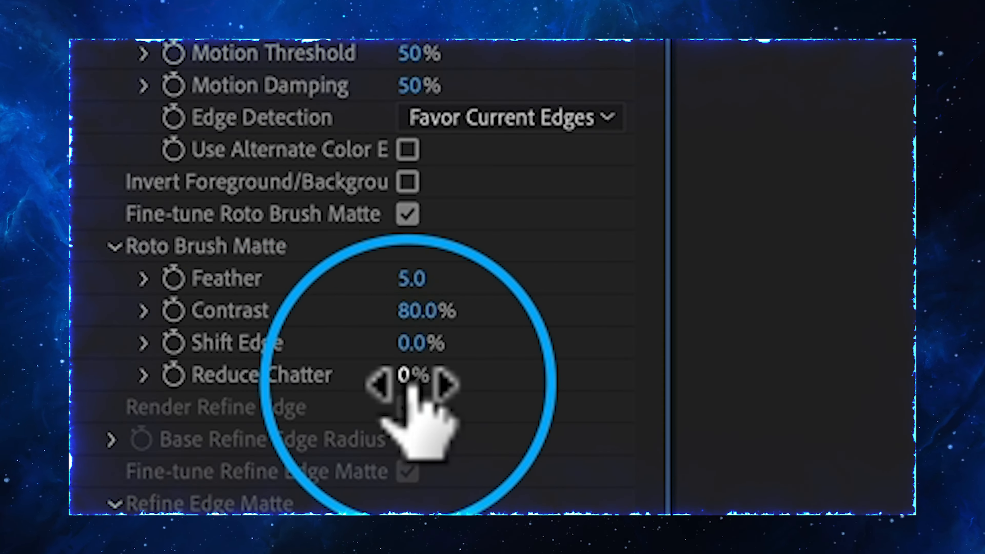
pyautogui.moveTo(430, 382); pyautogui.dragTo(560, 379)
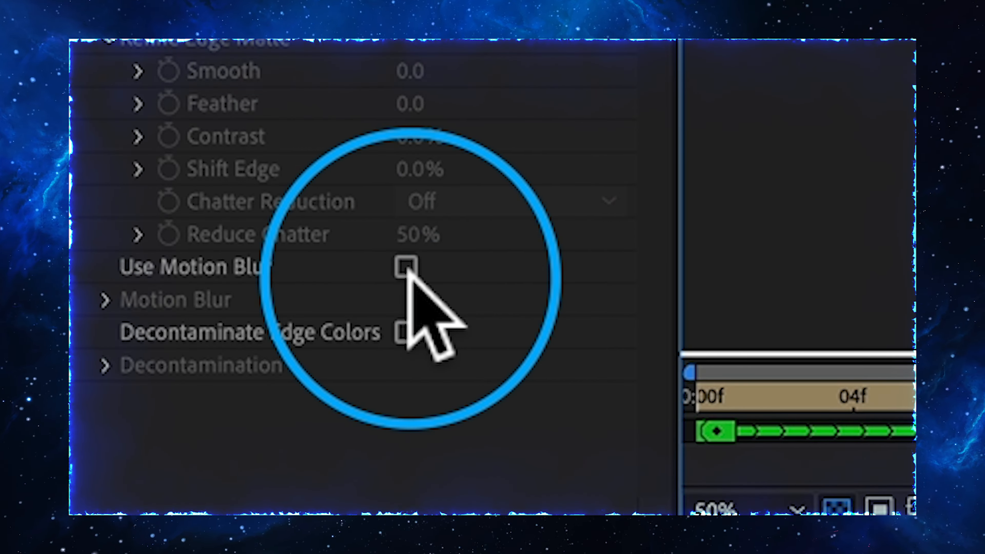
# Step: Enable motion blur for the Roto Brush matte and turn on its Higher Quality option
pyautogui.click(405, 266)
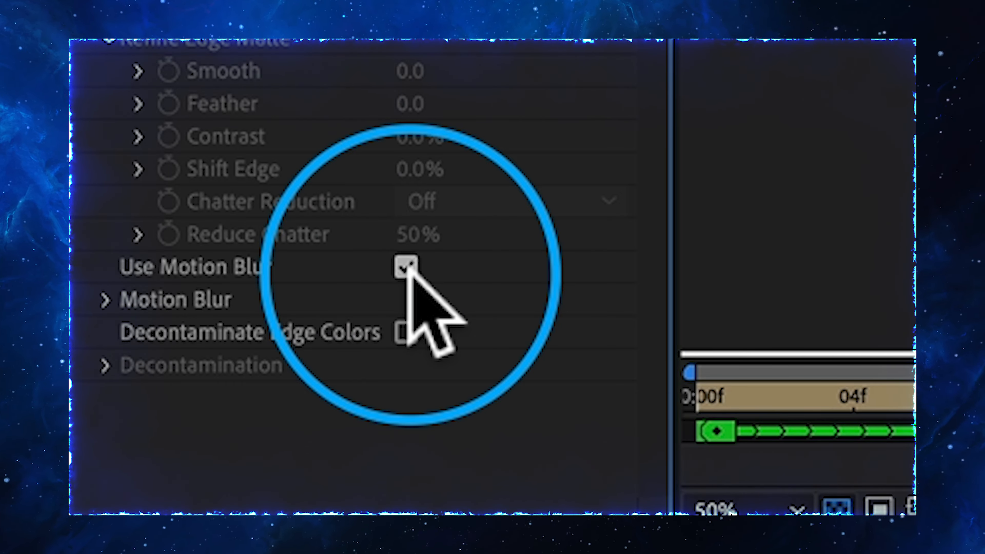
pyautogui.click(105, 300)
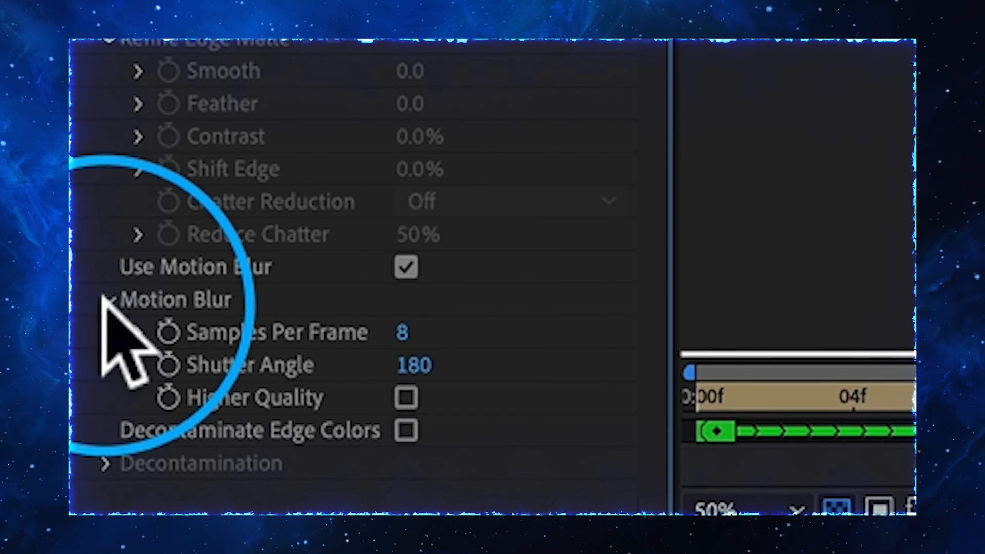
pyautogui.click(406, 396)
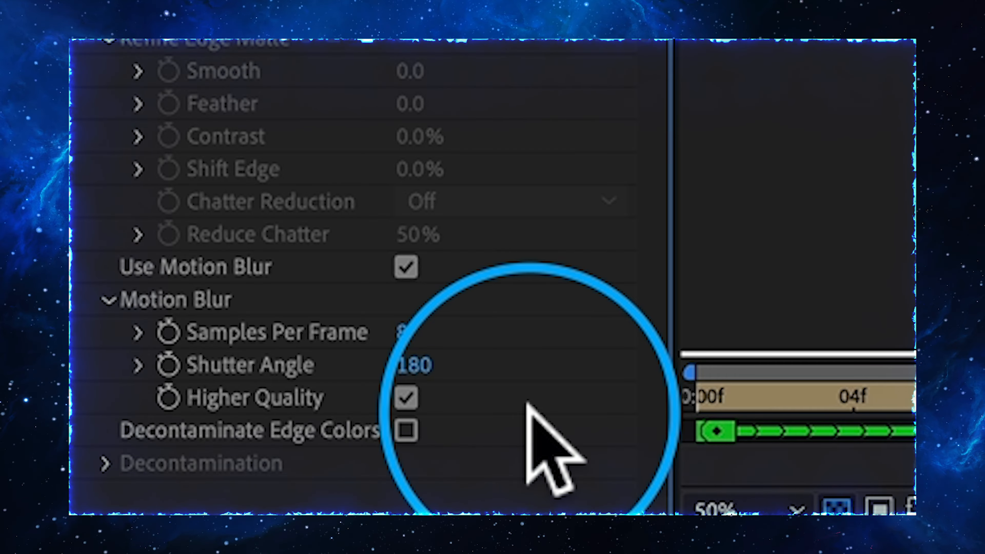
# Step: Turn on Decontaminate Edge Colors for the Roto Brush matte
pyautogui.click(402, 429)
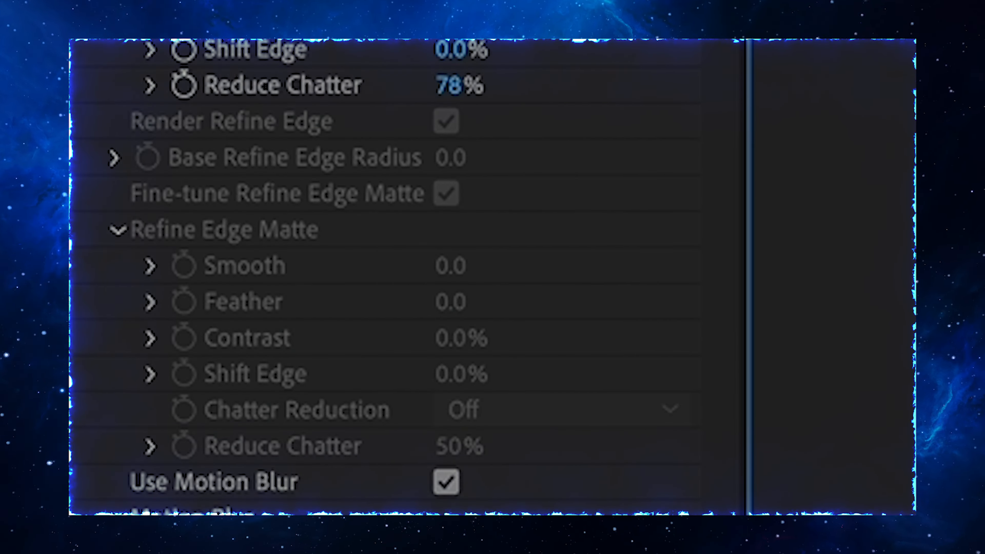
# Step: Paint the edges around the man's head with the Refine Edge tool and adjust the Refine Edge Matte's Shift Edge value
pyautogui.click(291, 69)
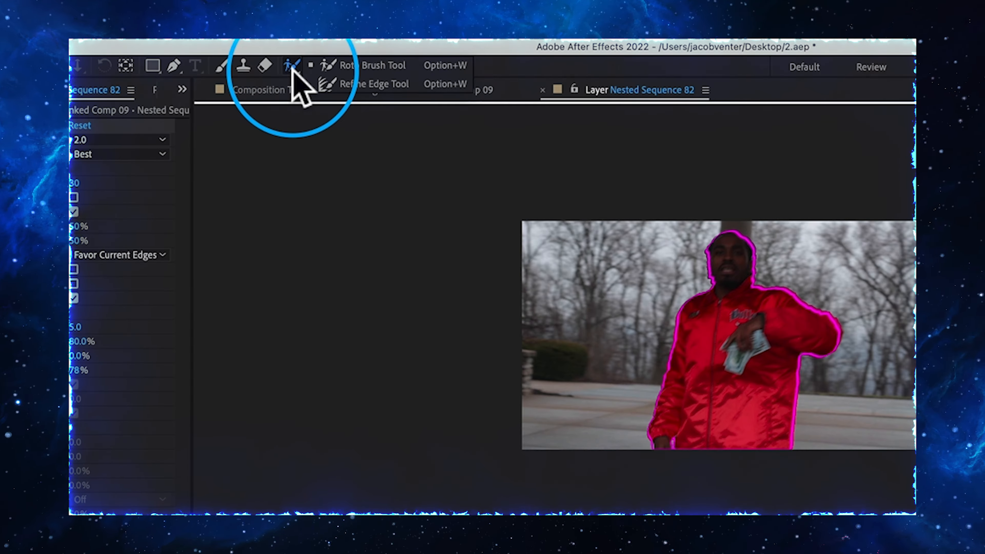
pyautogui.click(354, 83)
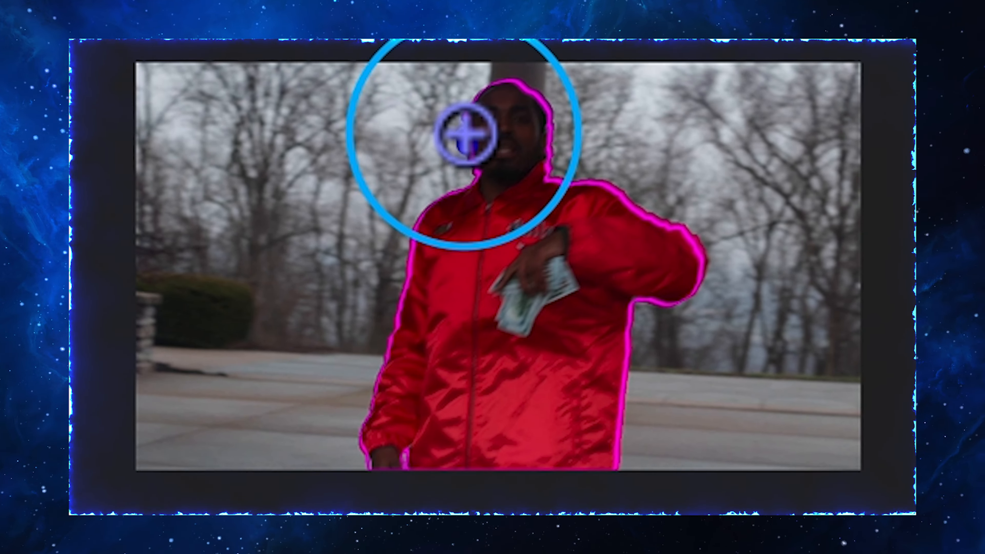
pyautogui.moveTo(508, 157)
pyautogui.mouseDown()
pyautogui.moveTo(519, 120)
pyautogui.moveTo(580, 122)
pyautogui.mouseUp()
pyautogui.moveTo(541, 96); pyautogui.dragTo(560, 152)
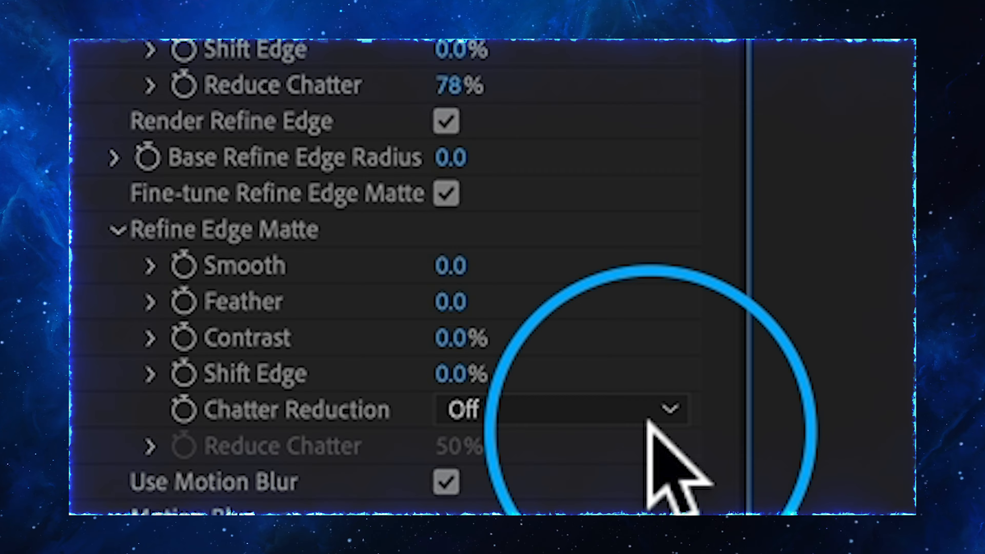
pyautogui.moveTo(465, 373); pyautogui.dragTo(514, 367)
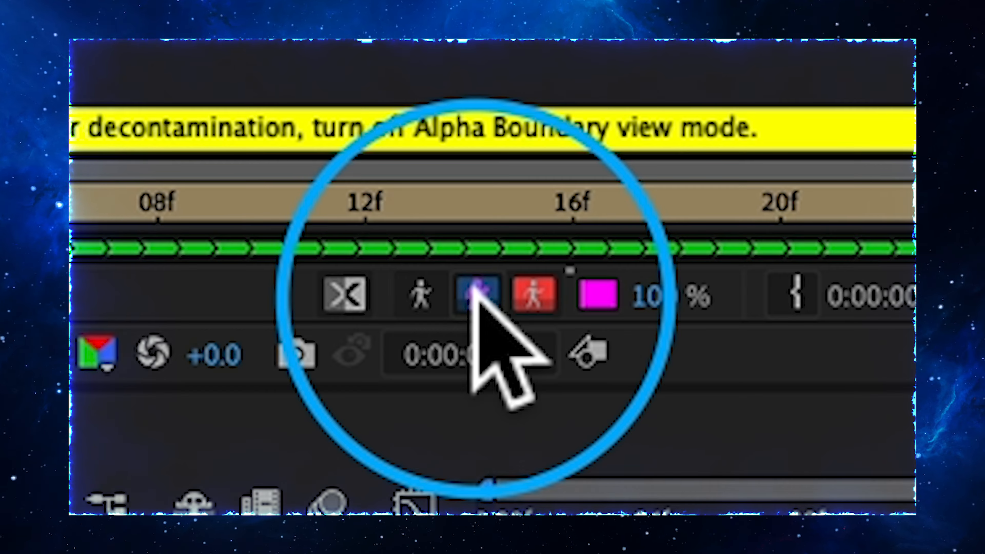
# Step: Inspect the cutout in the Alpha, Alpha Boundary and Alpha Overlay views and open the overlay colour setting
pyautogui.click(419, 297)
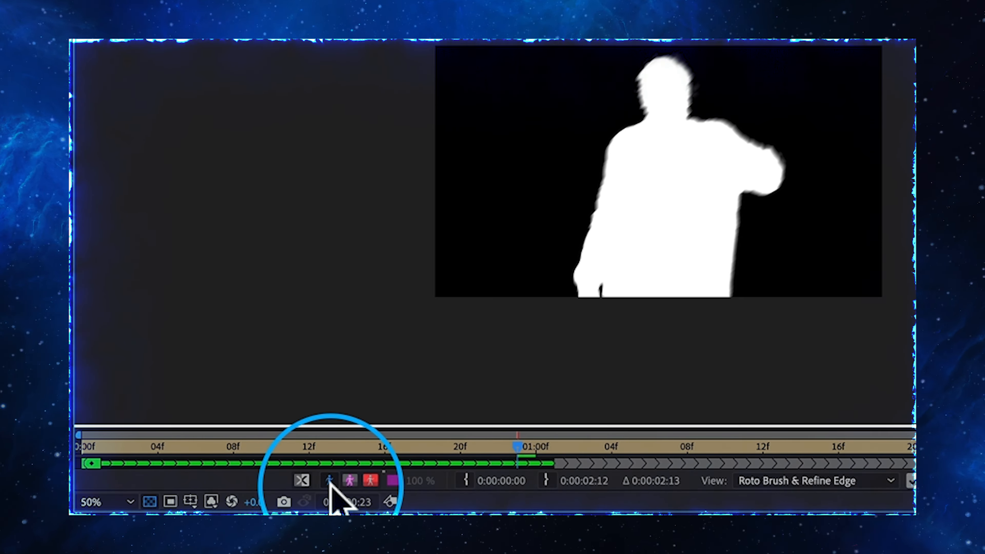
pyautogui.click(329, 481)
pyautogui.click(350, 481)
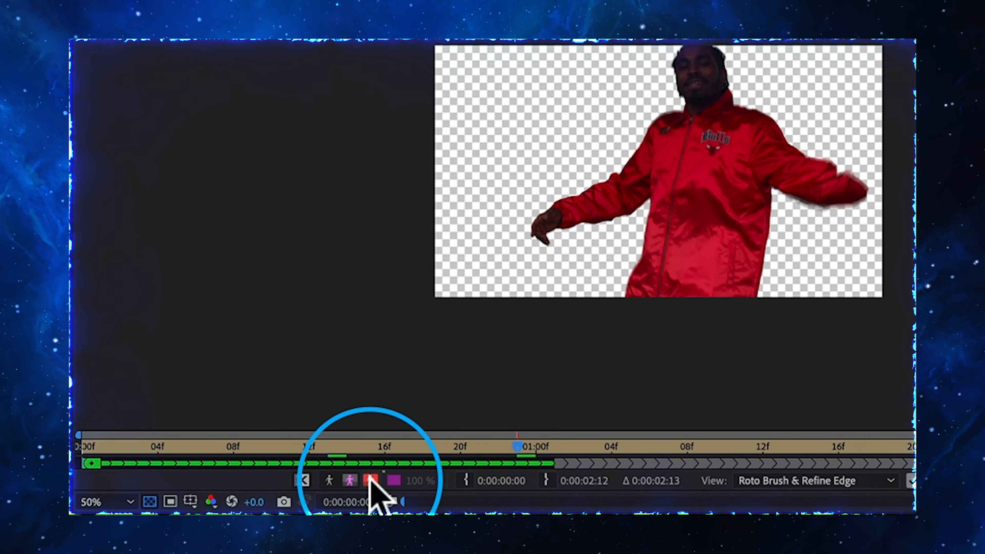
pyautogui.click(370, 481)
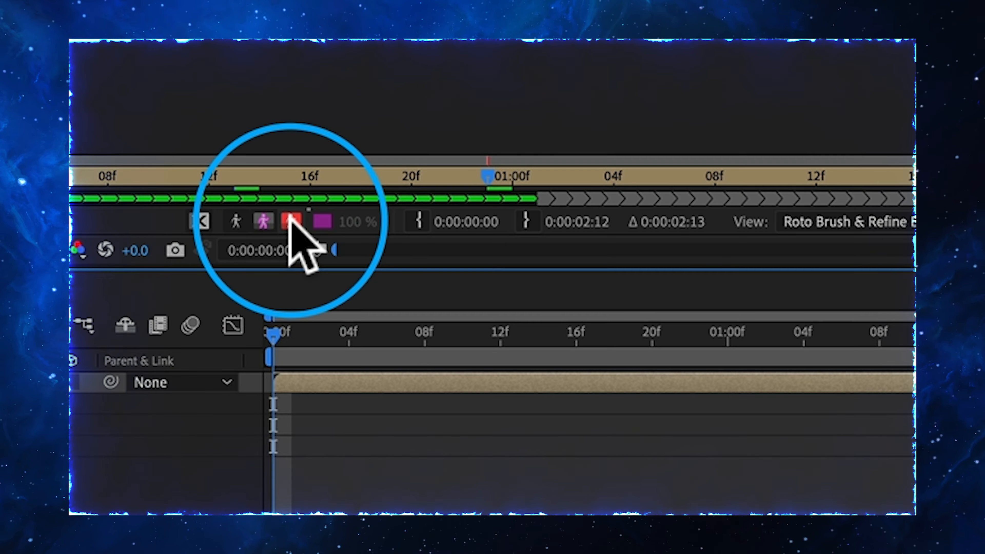
pyautogui.click(371, 480)
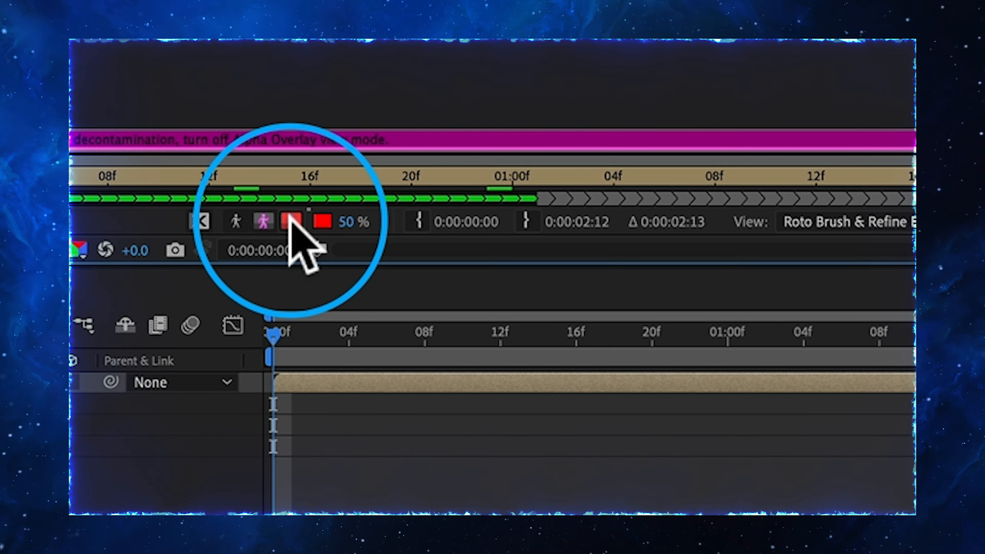
pyautogui.click(323, 222)
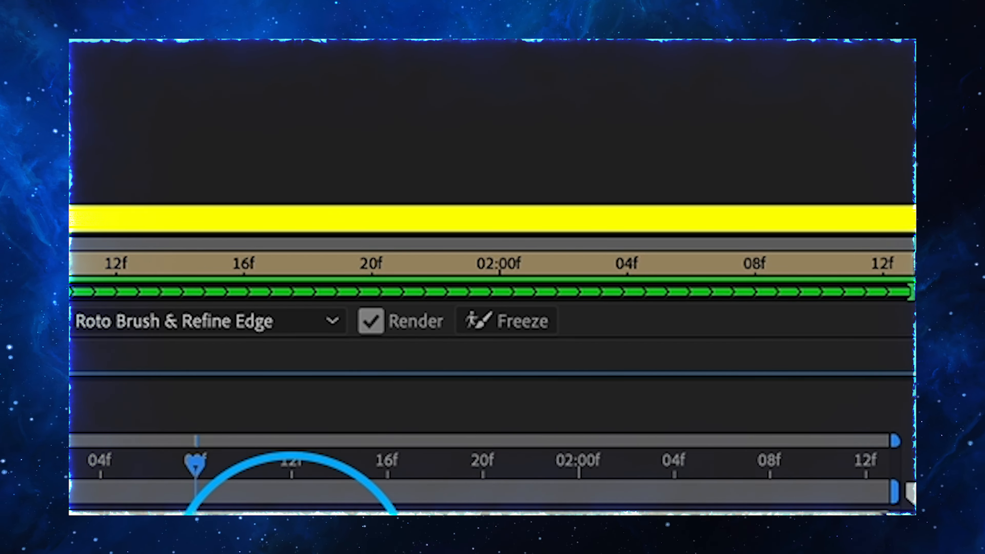
# Step: Freeze the Roto Brush & Refine Edge propagation
pyautogui.click(514, 317)
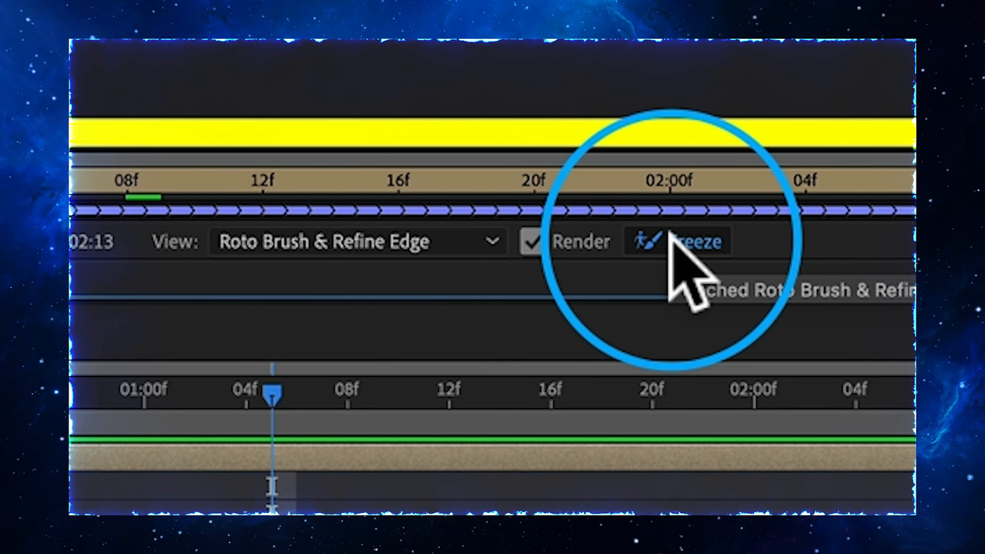
# Step: Unfreeze the Roto Brush propagation and add the man's lowered hand to the selection
pyautogui.click(669, 233)
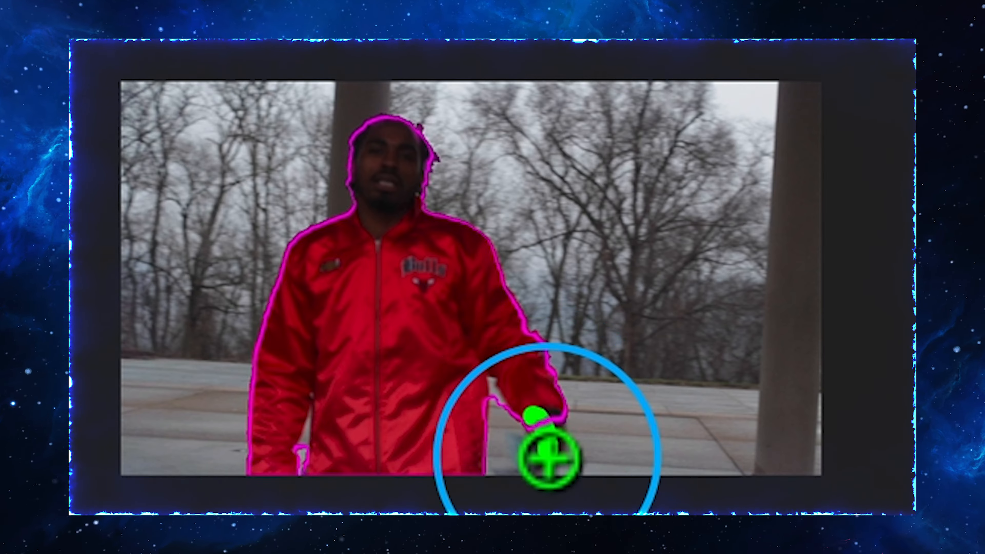
pyautogui.moveTo(550, 457)
pyautogui.mouseDown()
pyautogui.moveTo(553, 434)
pyautogui.moveTo(526, 393)
pyautogui.moveTo(547, 446)
pyautogui.mouseUp()
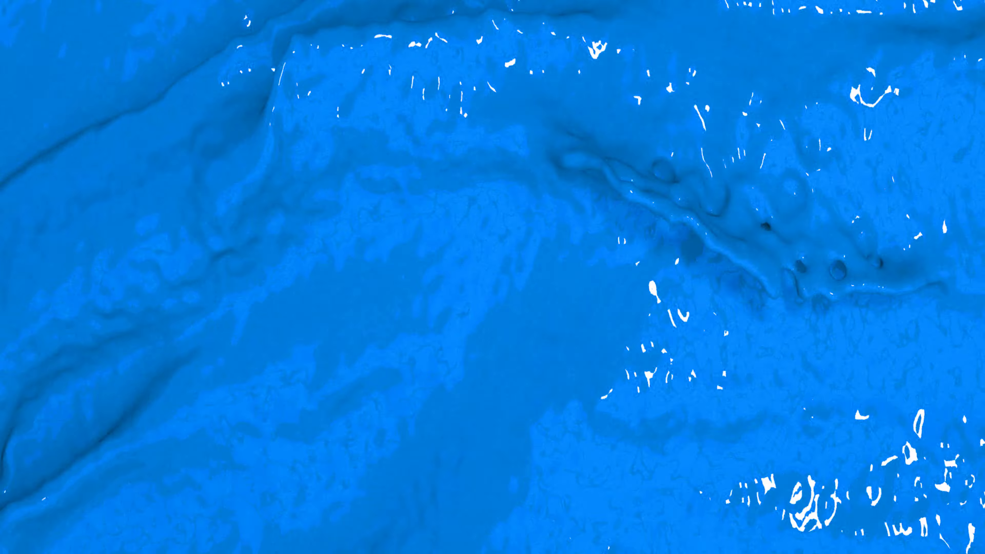
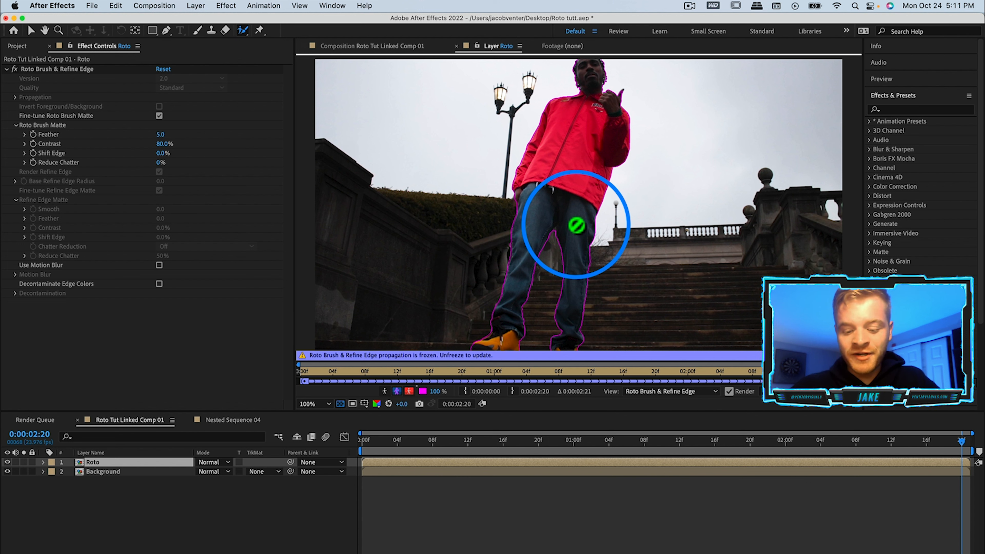
# Step: Return to the Roto Tut Linked Comp 01 composition and duplicate the Roto layer twice
pyautogui.press('v')
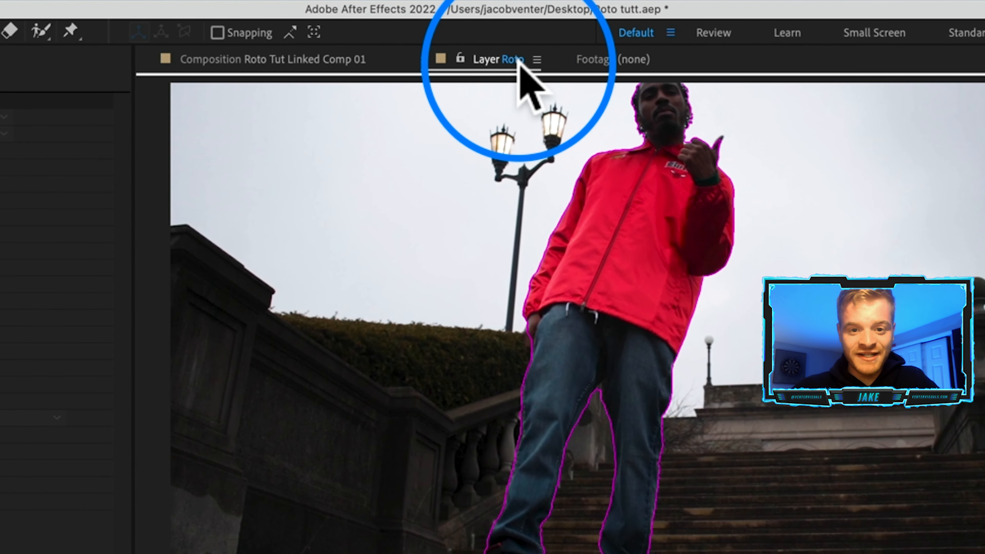
pyautogui.click(216, 59)
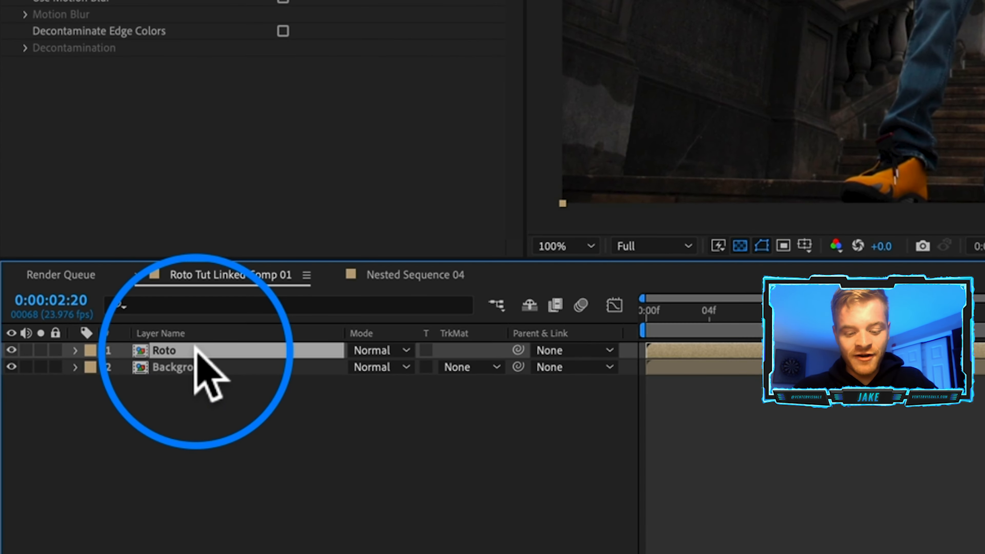
pyautogui.press('super+d')
pyautogui.press('super+d')
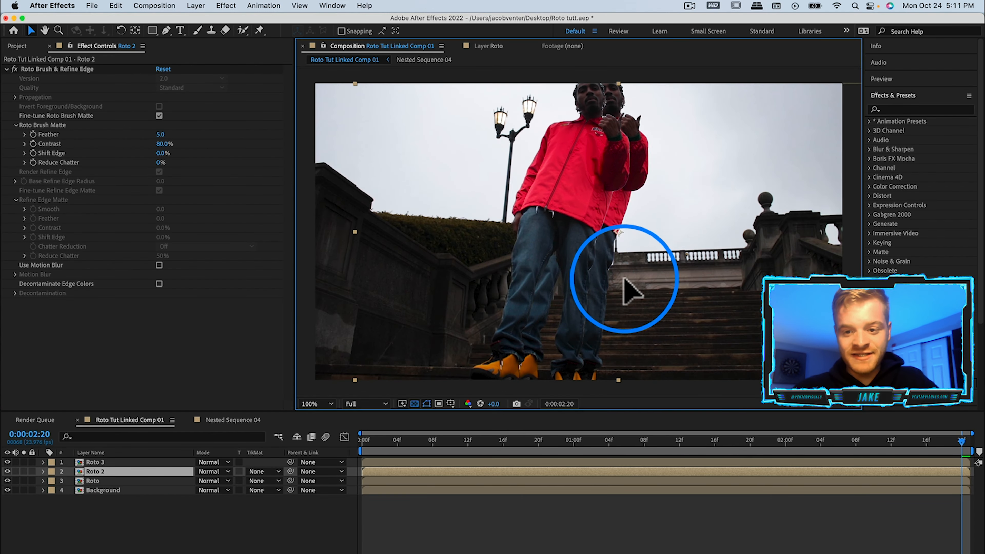
# Step: Place the Roto 2 copy to the right of the original performer and the Roto 3 copy to his left
pyautogui.moveTo(627, 286); pyautogui.dragTo(687, 287)
pyautogui.click(91, 462)
pyautogui.moveTo(483, 297); pyautogui.dragTo(392, 295)
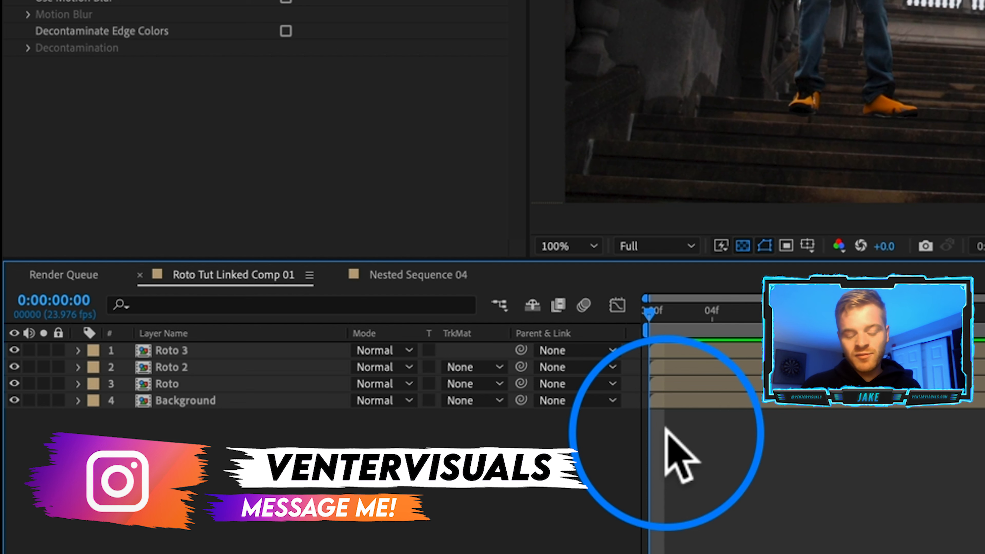
# Step: Add starting Position, Scale and Rotation keyframes to the Roto 3 layer at 0:00:00:00
pyautogui.click(189, 348)
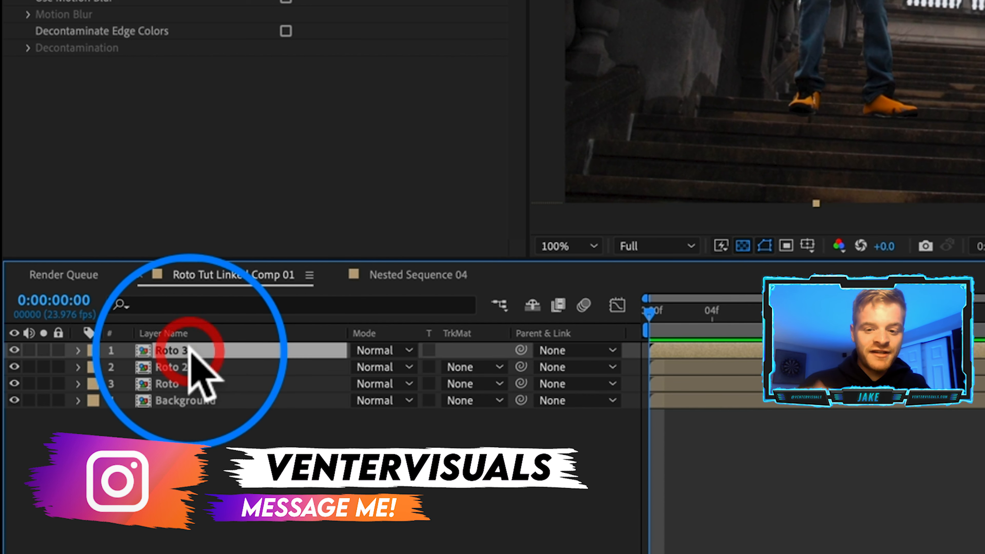
pyautogui.click(78, 350)
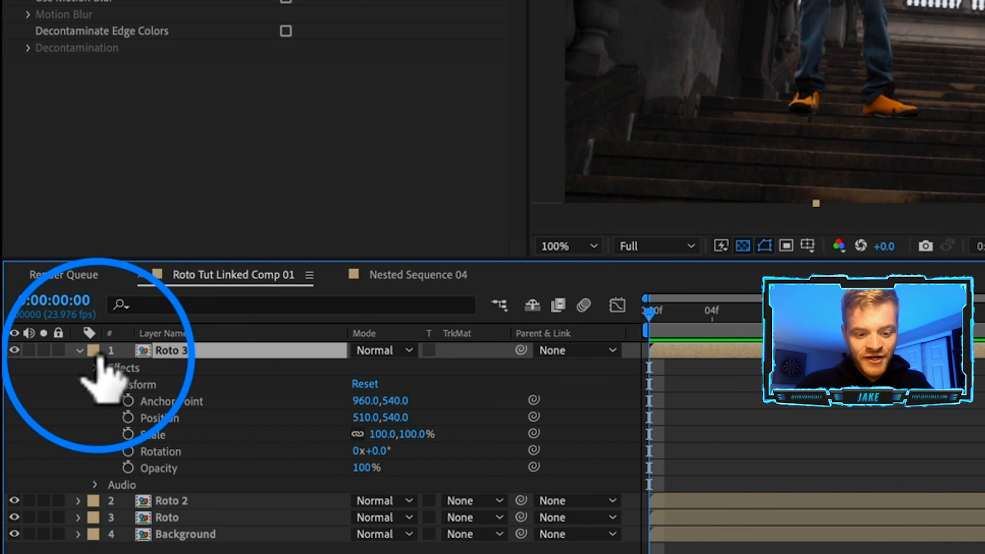
pyautogui.click(128, 418)
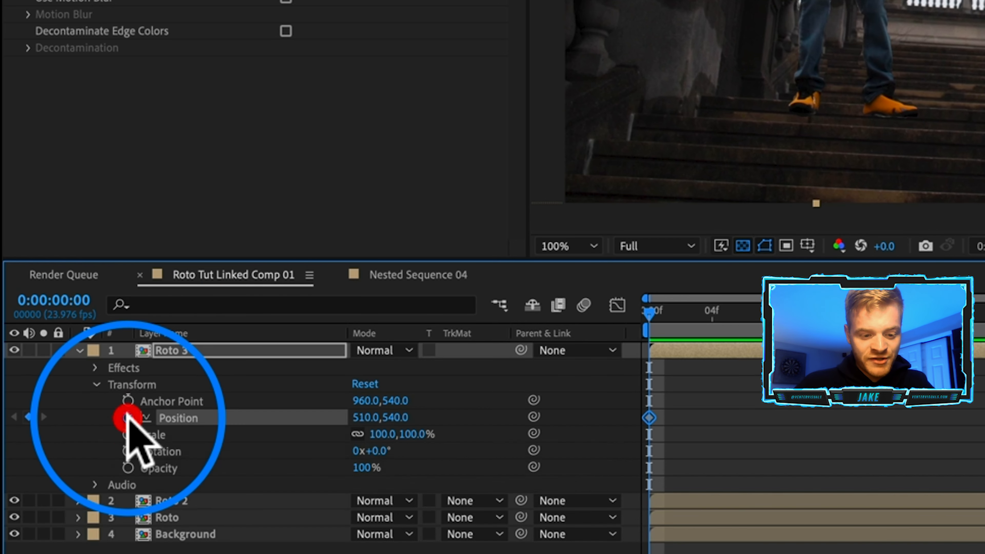
pyautogui.click(128, 434)
pyautogui.click(128, 451)
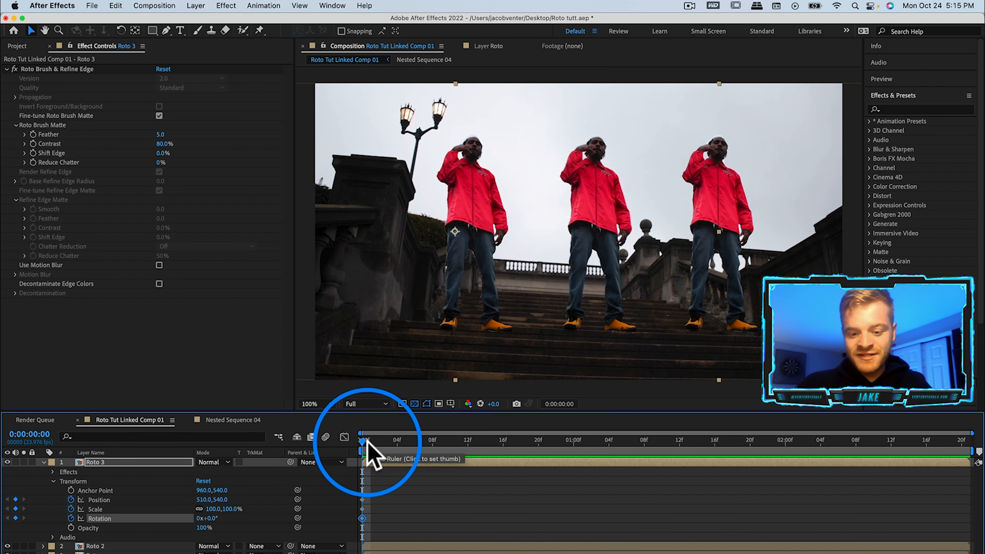
# Step: At 0:00:02:03, set Roto 3's Position to 1819, 540, Scale to 80% and Rotation to -14°, and preview the animation
pyautogui.moveTo(367, 442); pyautogui.dragTo(818, 474)
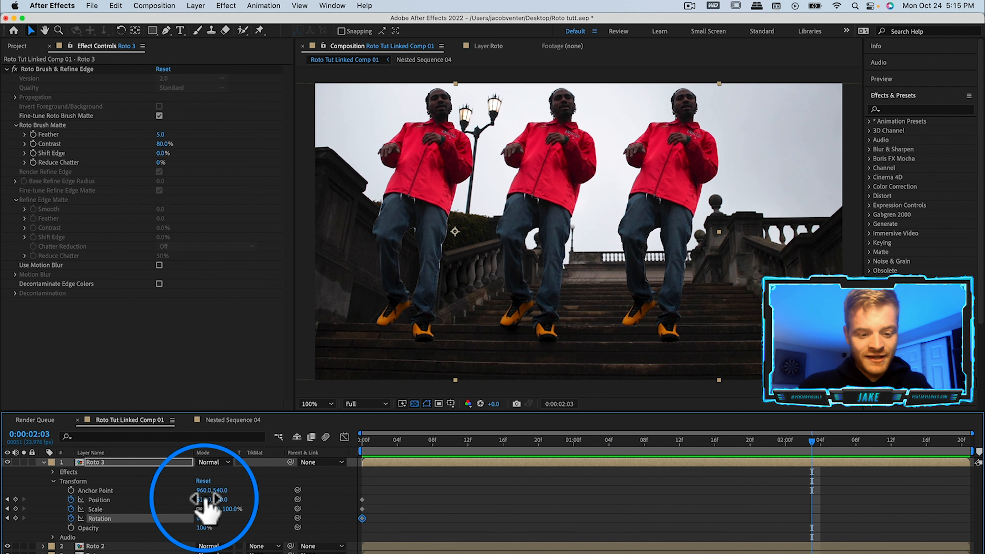
pyautogui.moveTo(198, 501); pyautogui.dragTo(531, 487)
pyautogui.moveTo(201, 501); pyautogui.dragTo(571, 493)
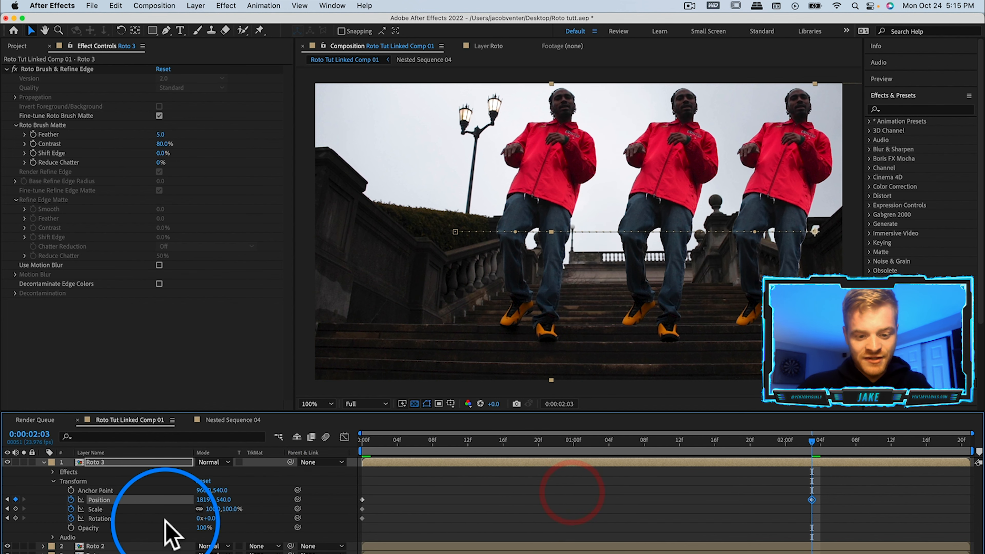
pyautogui.moveTo(209, 509); pyautogui.dragTo(203, 509)
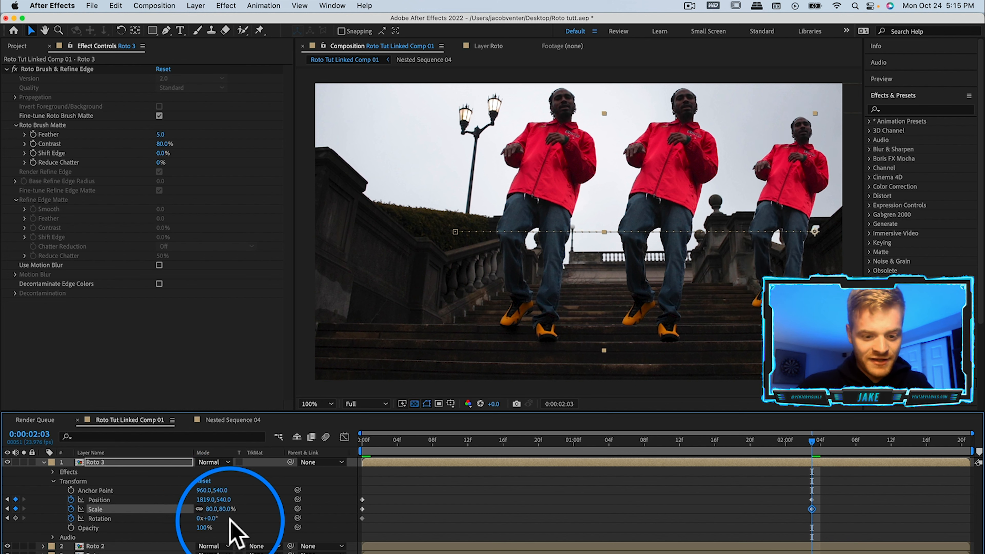
pyautogui.moveTo(219, 518); pyautogui.dragTo(209, 520)
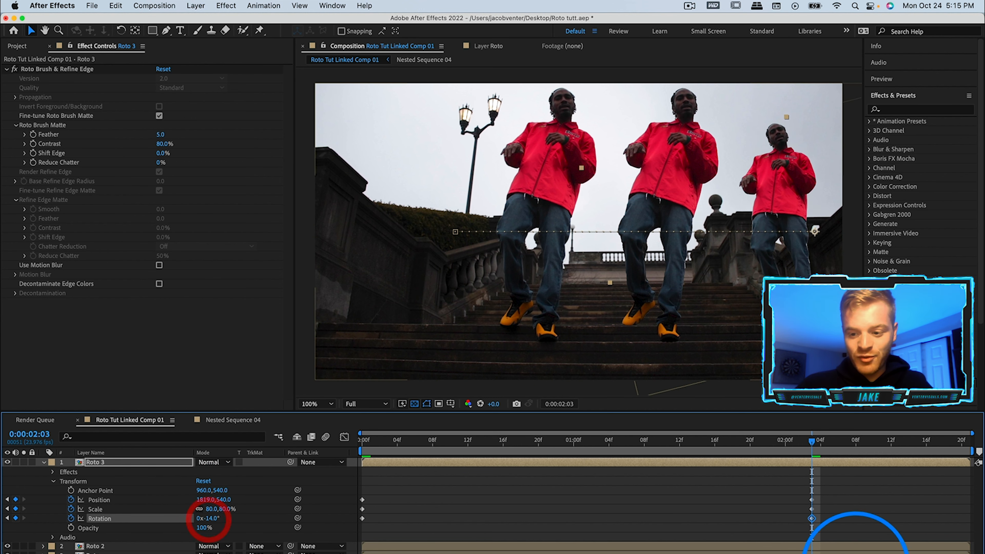
pyautogui.moveTo(799, 439); pyautogui.dragTo(390, 467)
pyautogui.press('space')
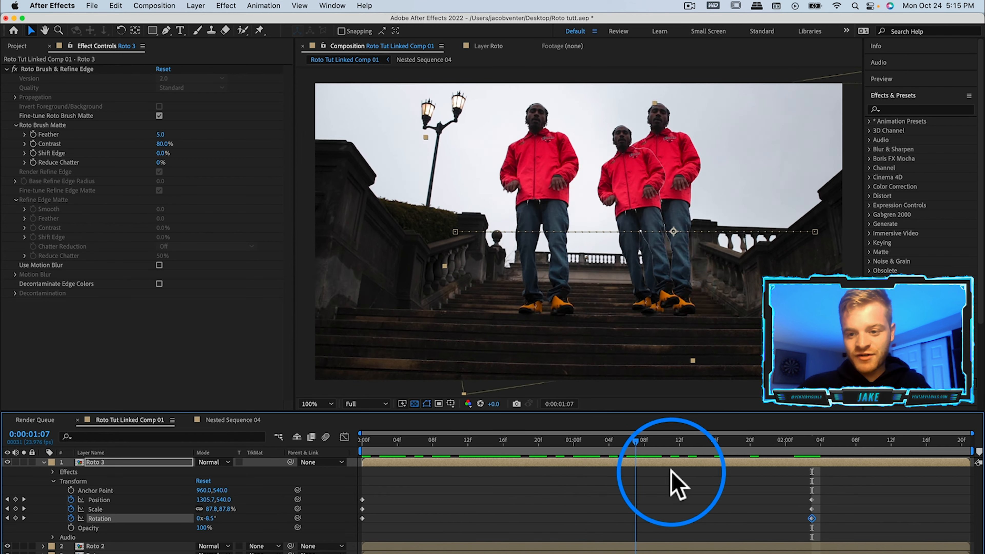
pyautogui.moveTo(671, 486); pyautogui.dragTo(769, 497)
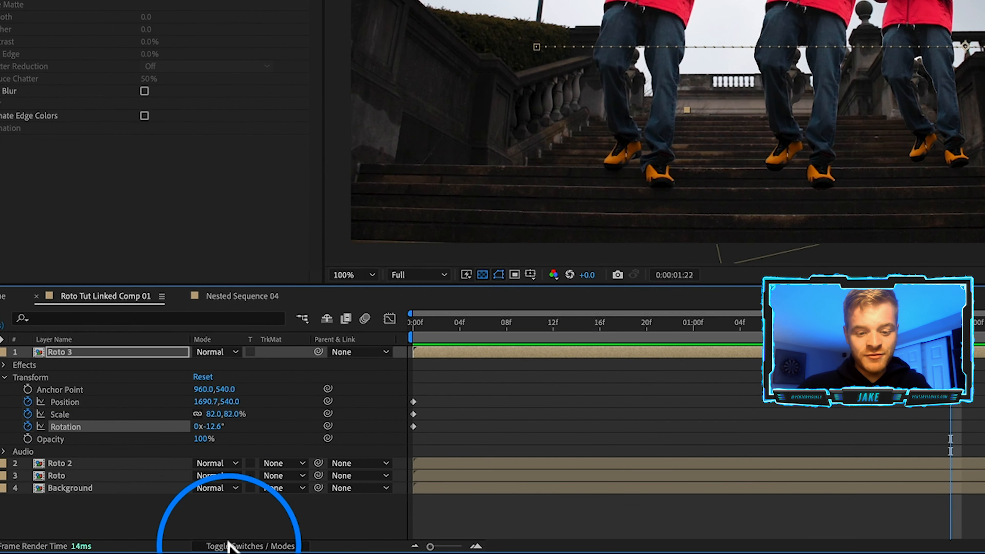
# Step: Enable motion blur for the Roto 3 layer and the composition, and check it on the moving performer
pyautogui.click(229, 545)
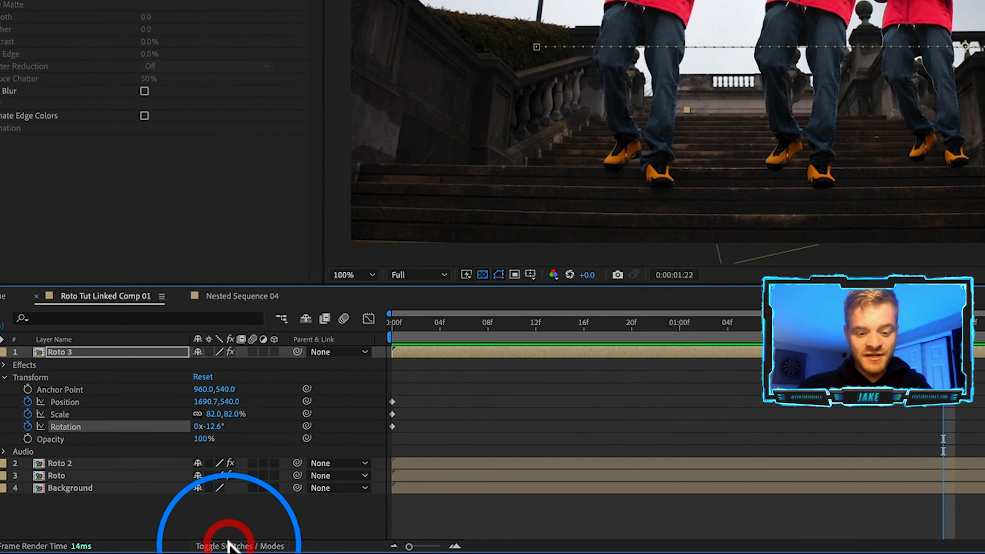
pyautogui.click(254, 351)
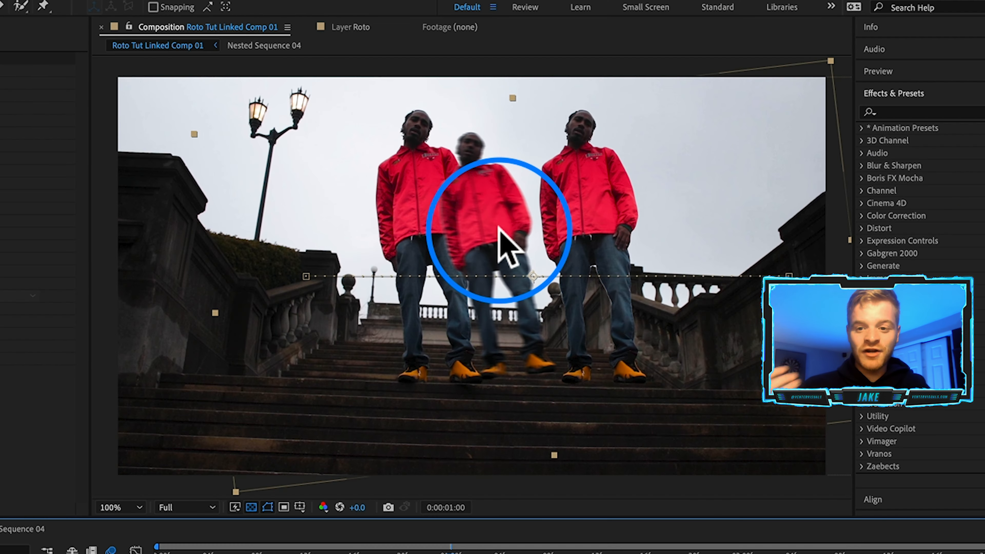
pyautogui.moveTo(451, 548); pyautogui.dragTo(766, 549)
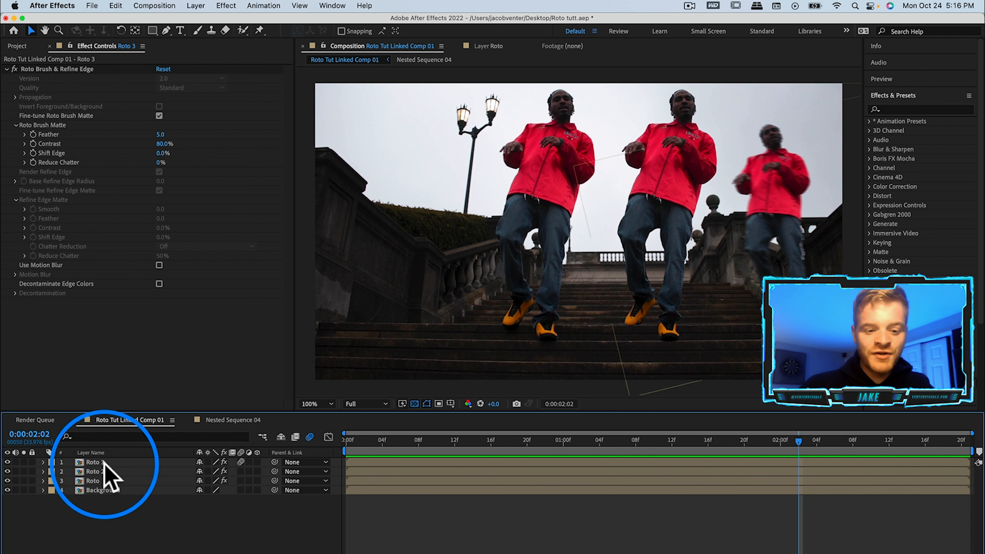
# Step: Delete the Roto 3 and Roto 2 layers
pyautogui.click(104, 463)
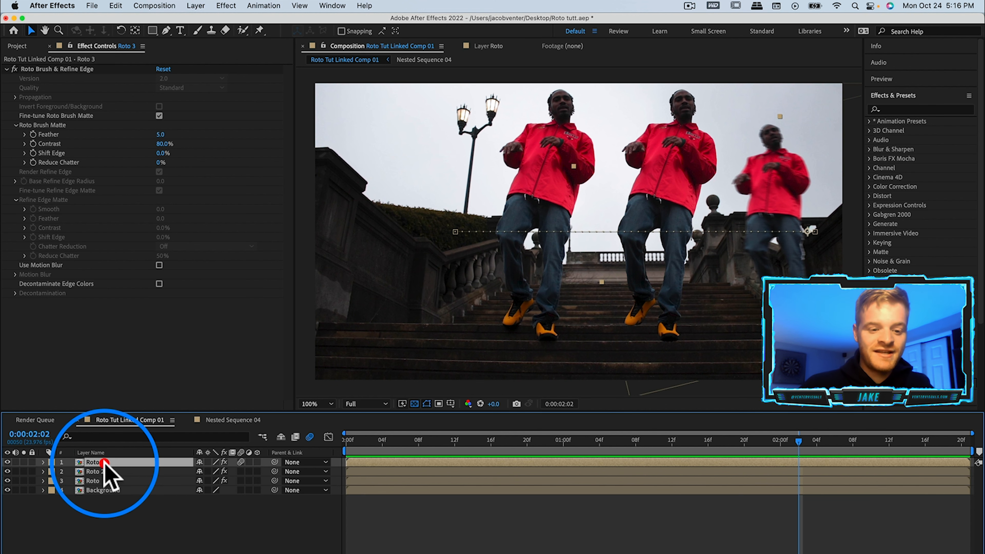
pyautogui.press('BackSpace')
pyautogui.click(103, 462)
pyautogui.press('BackSpace')
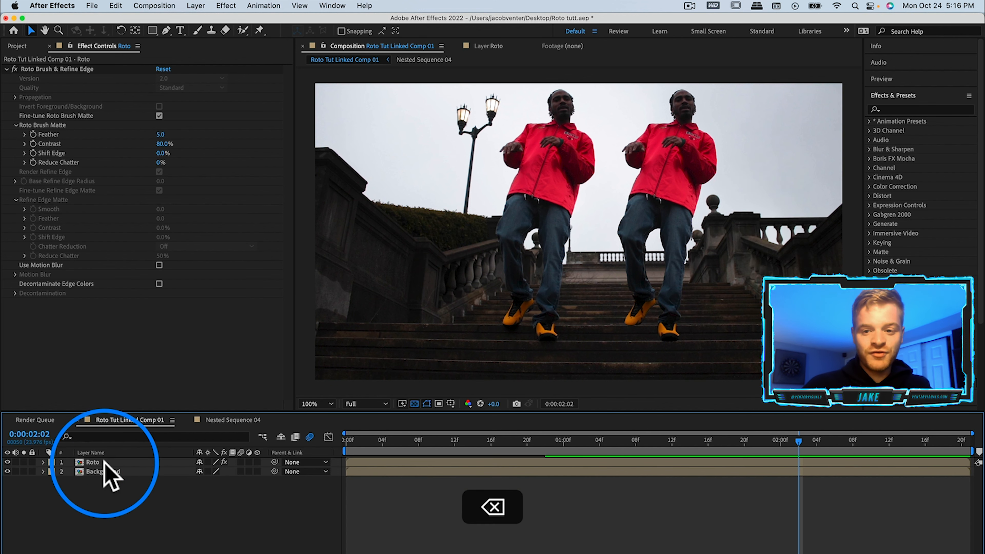
# Step: Find the Echo effect and apply it to the Roto layer
pyautogui.click(97, 462)
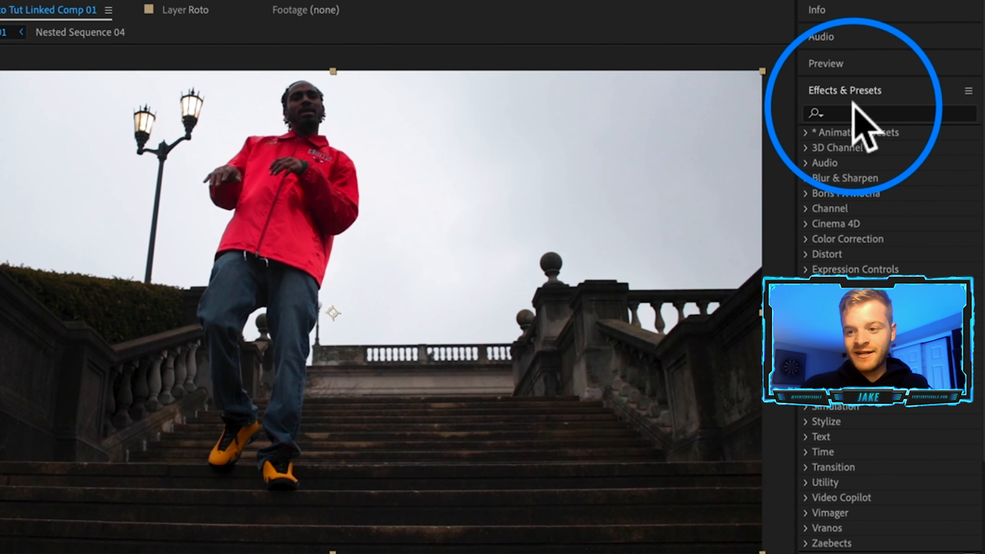
pyautogui.click(856, 112)
pyautogui.write('echo')
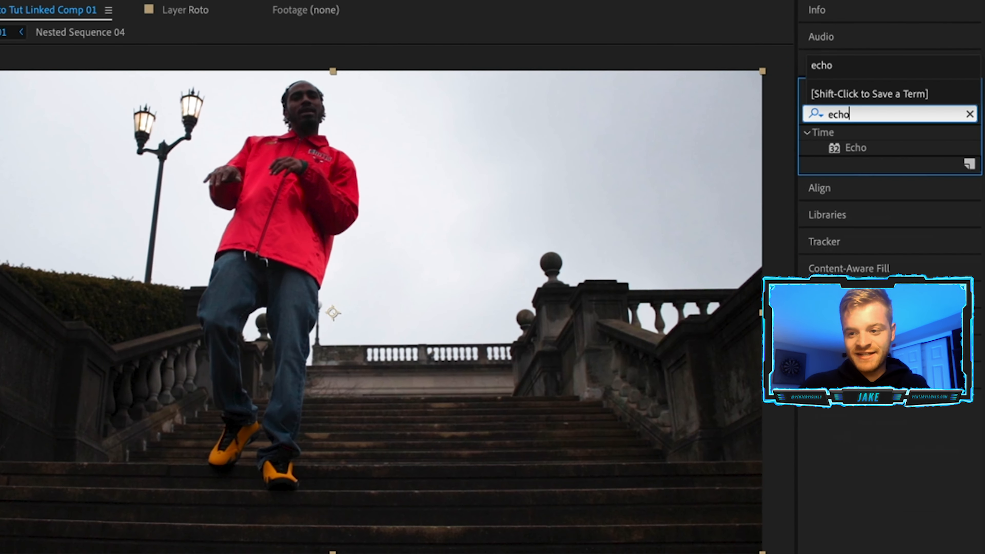
pyautogui.click(854, 149)
pyautogui.moveTo(854, 149); pyautogui.dragTo(120, 463)
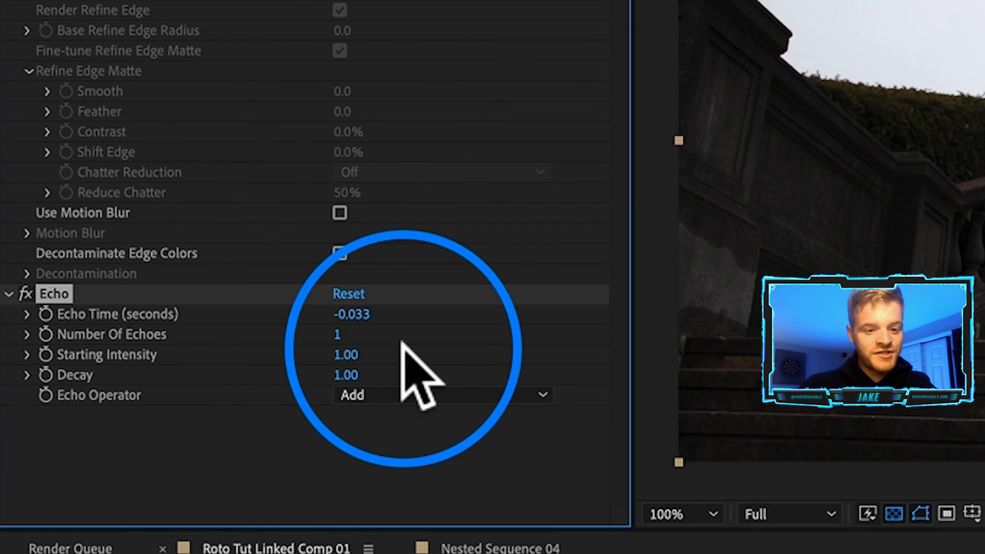
# Step: Set the Echo effect's Number Of Echoes to 7, Starting Intensity to 0.90 and Decay to 0.80
pyautogui.click(337, 334)
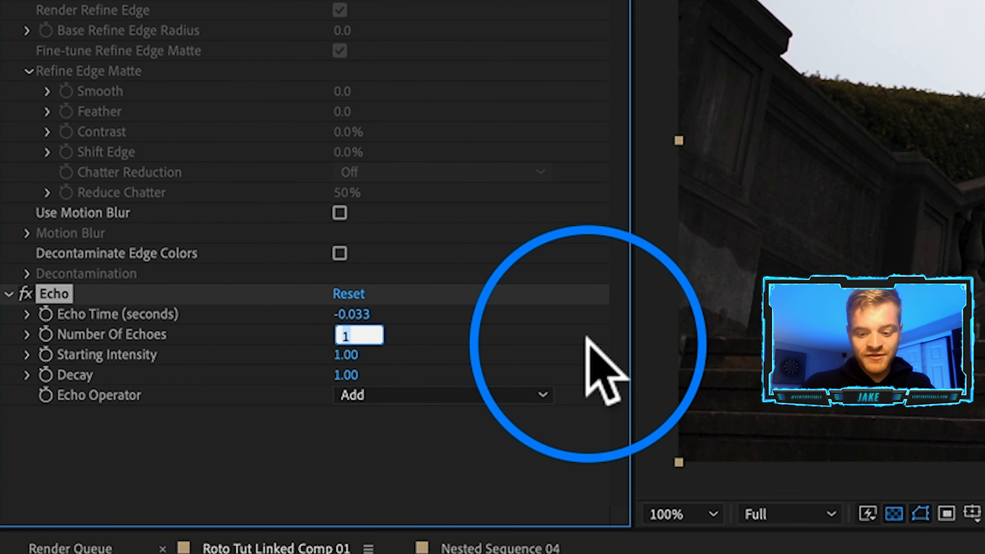
pyautogui.write('7')
pyautogui.press('Return')
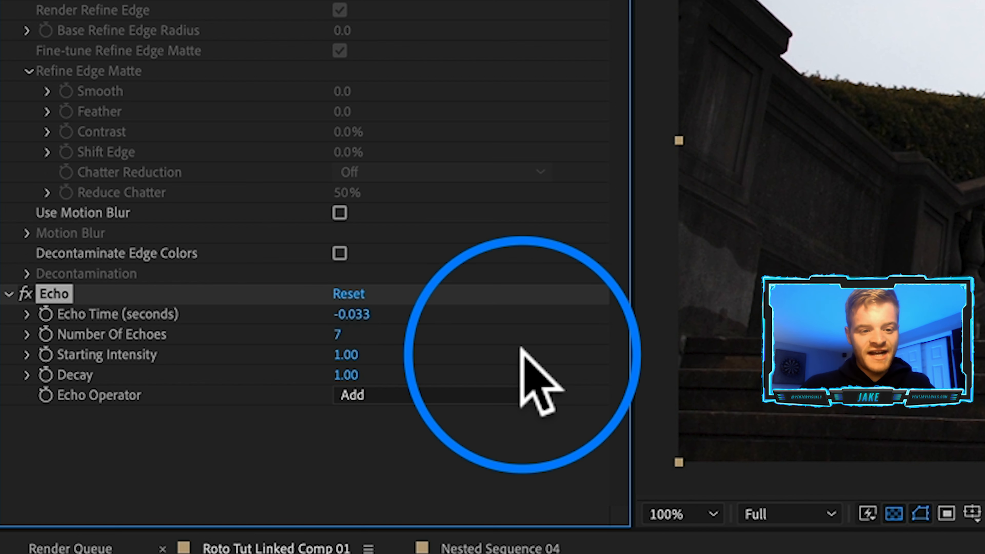
pyautogui.click(349, 355)
pyautogui.write('.')
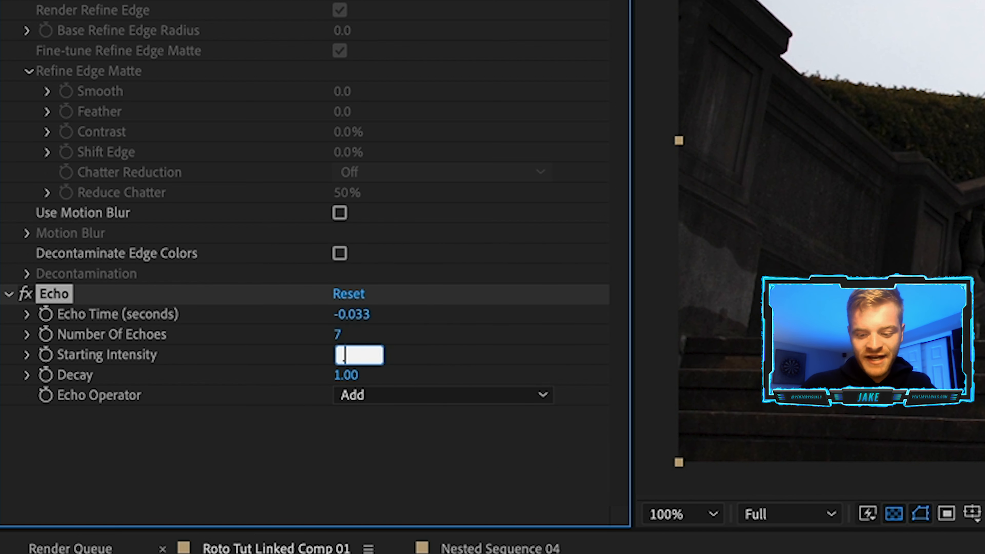
pyautogui.press('Return')
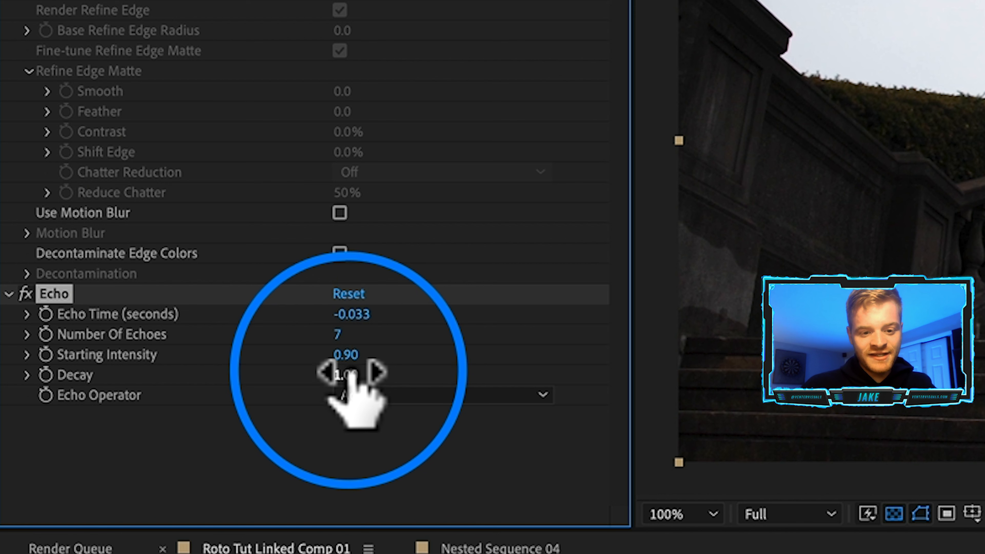
pyautogui.click(347, 369)
pyautogui.write('.')
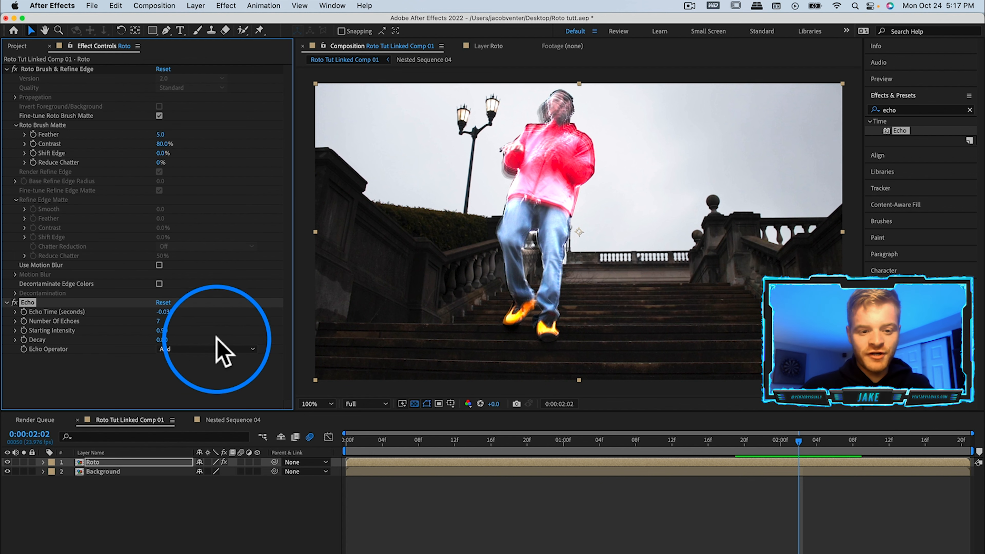
# Step: Set the Echo Operator to Composite In Front and check the performer's trail at another point in the composition
pyautogui.click(212, 348)
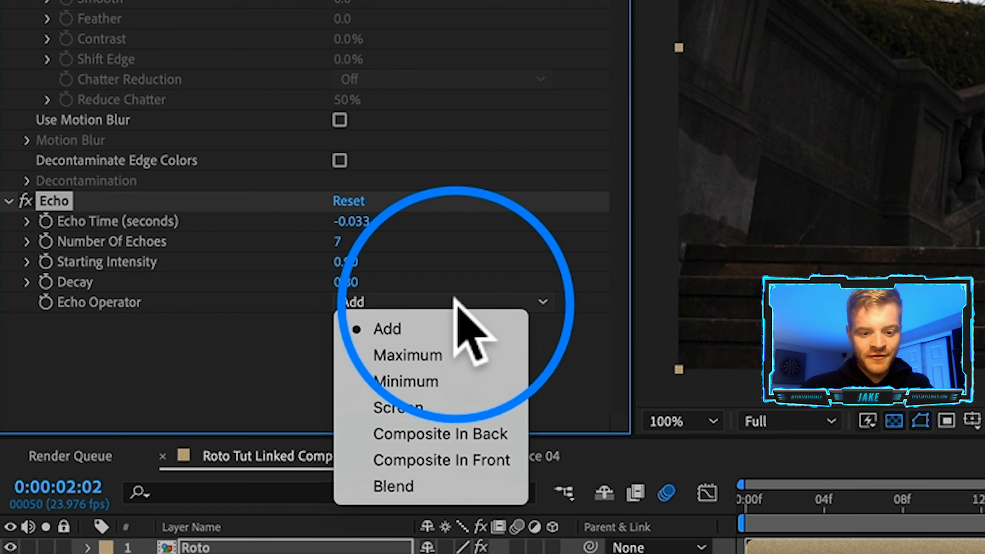
pyautogui.click(455, 459)
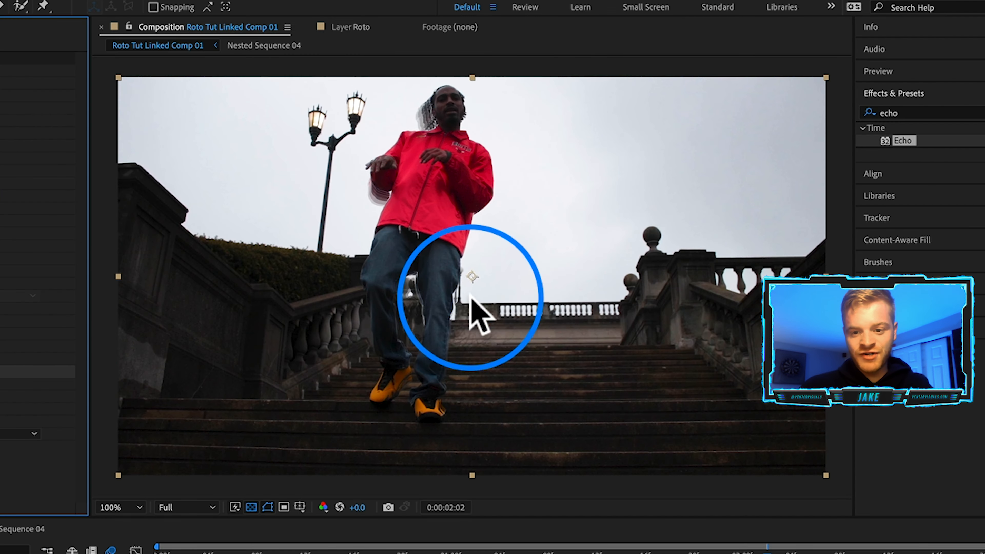
pyautogui.click(782, 553)
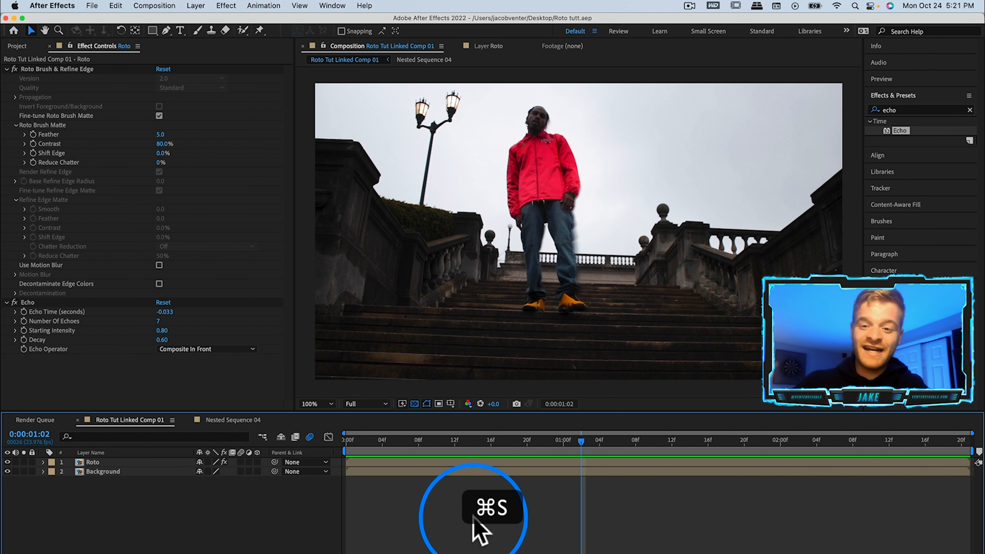
# Step: Switch to Premiere Pro, mark In at 00:00:08:09 and Out at 00:00:12:06 around the linked comp, and render that range
pyautogui.click(551, 553)
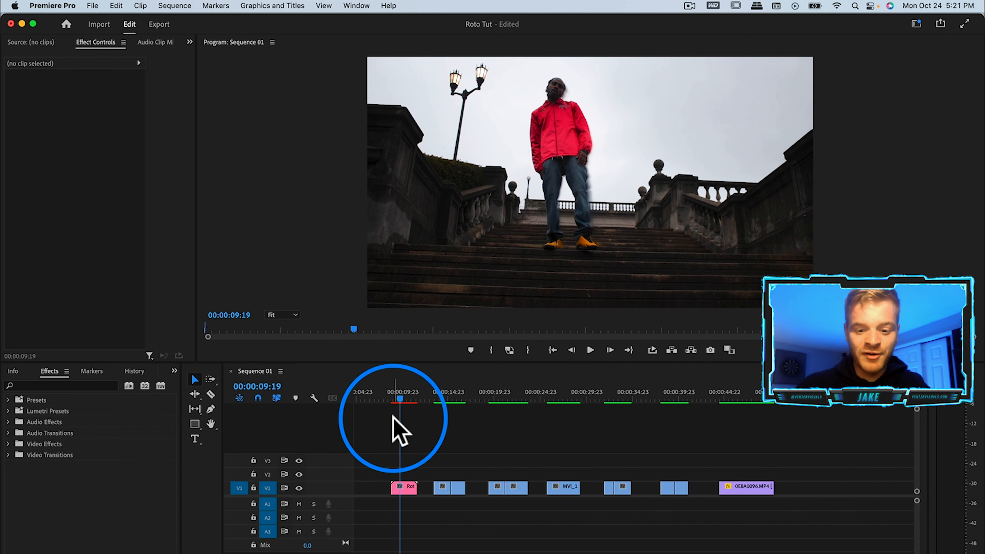
pyautogui.scroll(4, 392, 416)
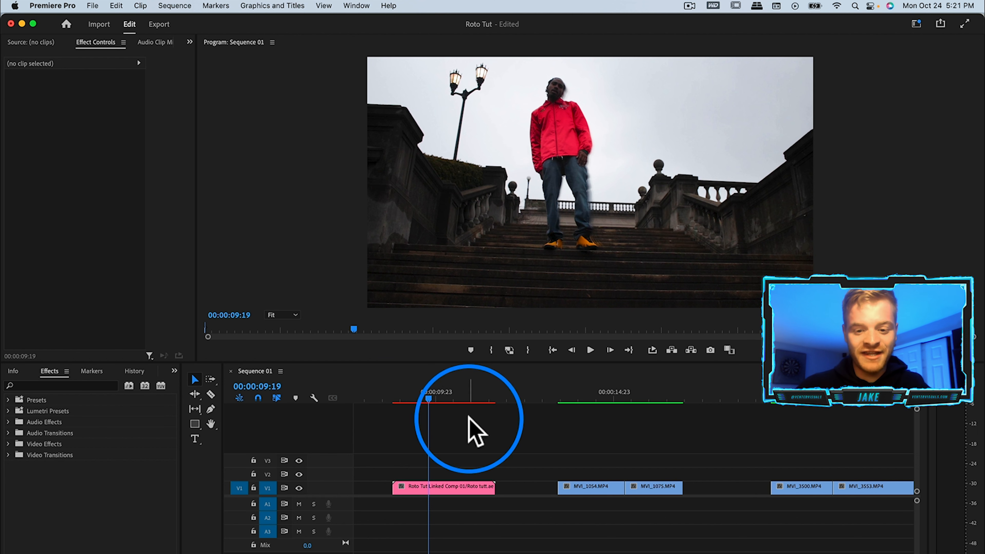
pyautogui.click(378, 391)
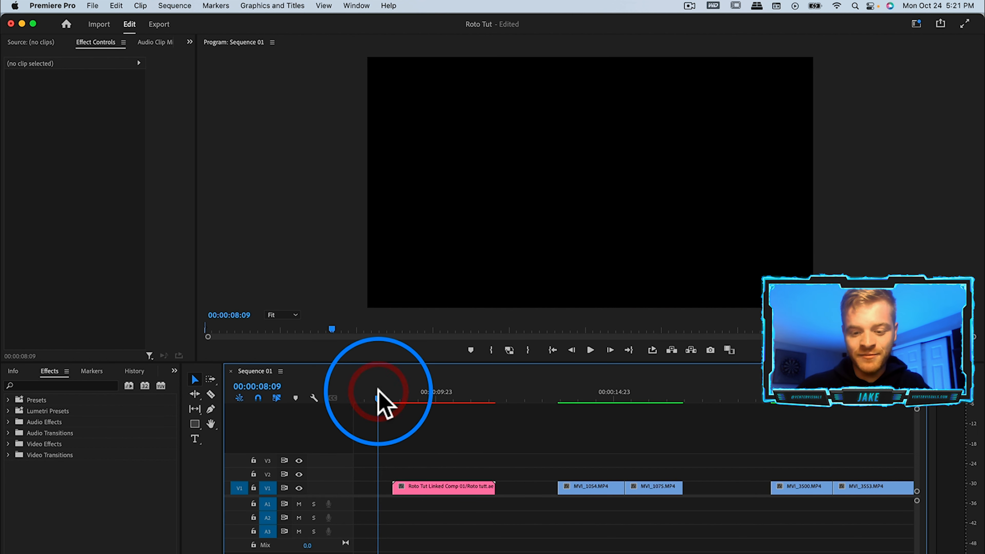
pyautogui.press('i')
pyautogui.click(517, 392)
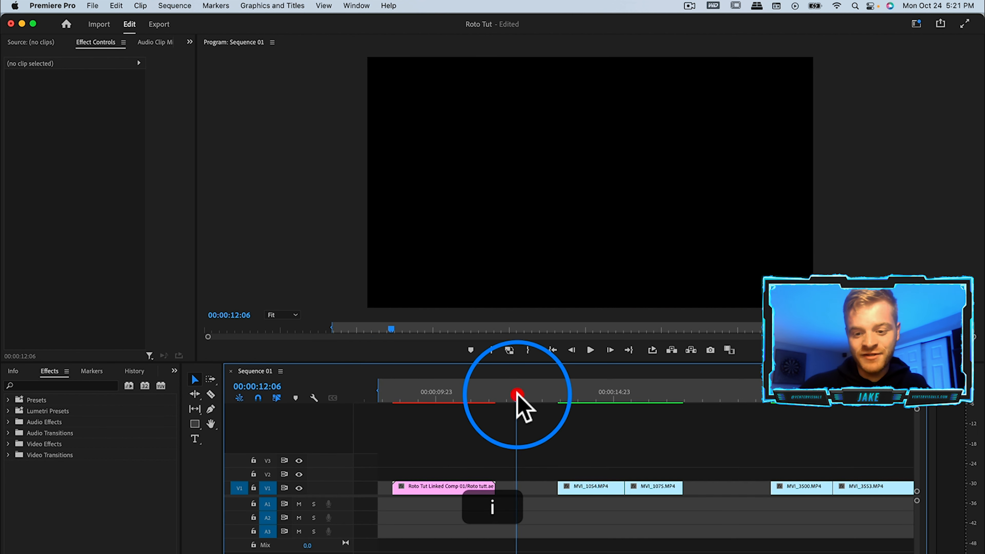
pyautogui.press('o')
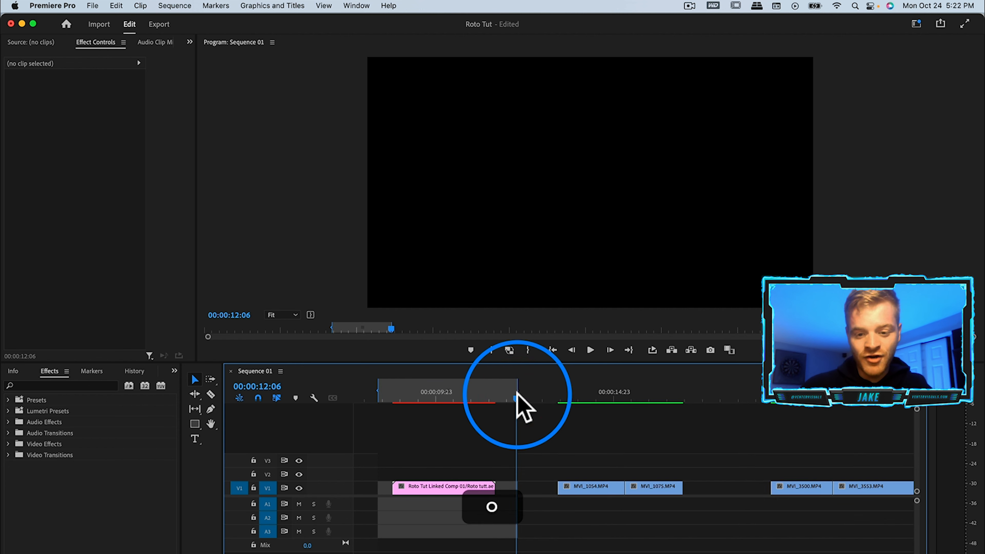
pyautogui.click(175, 5)
pyautogui.click(191, 52)
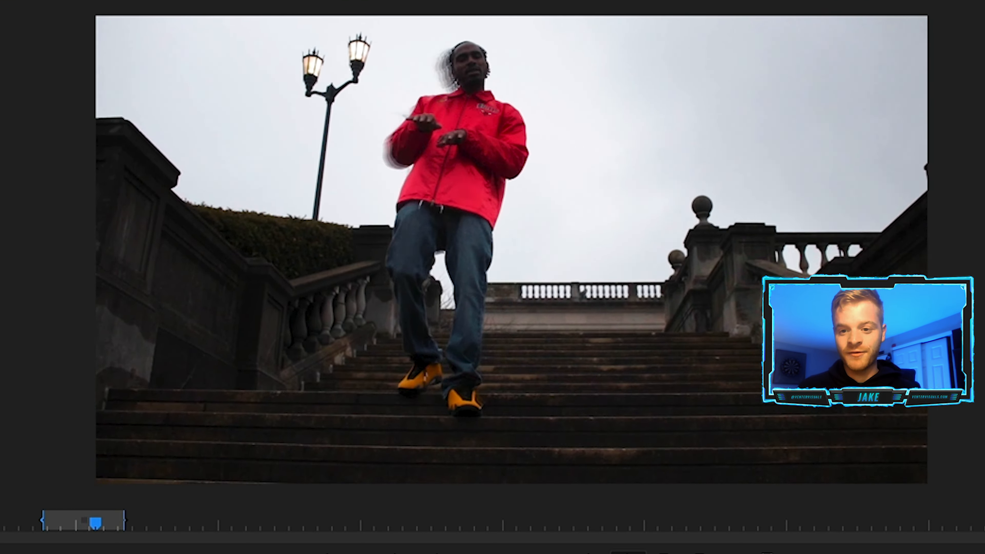
# Step: Nest the MVI_1054.MP4 clip and replace the nested sequence with an After Effects composition
pyautogui.click(454, 447)
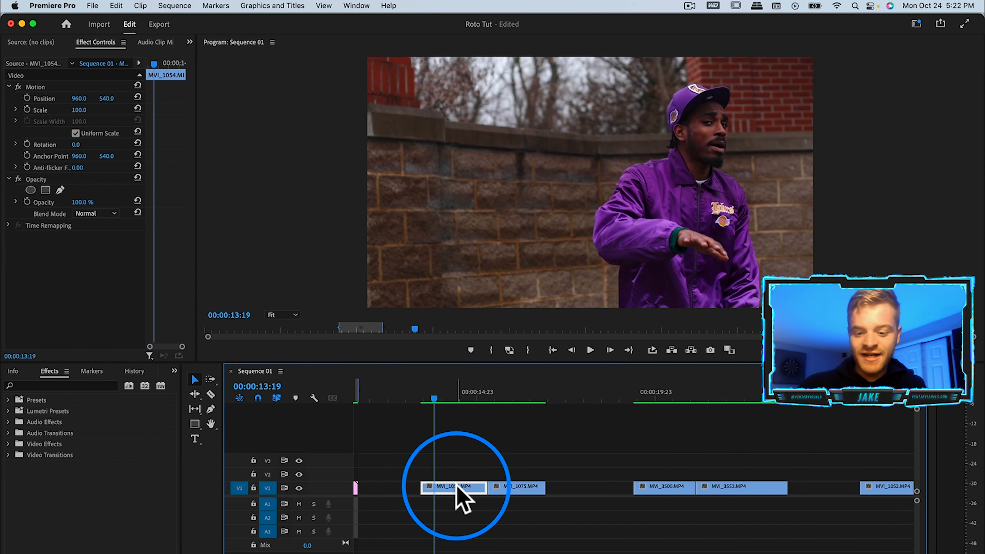
pyautogui.rightClick(455, 487)
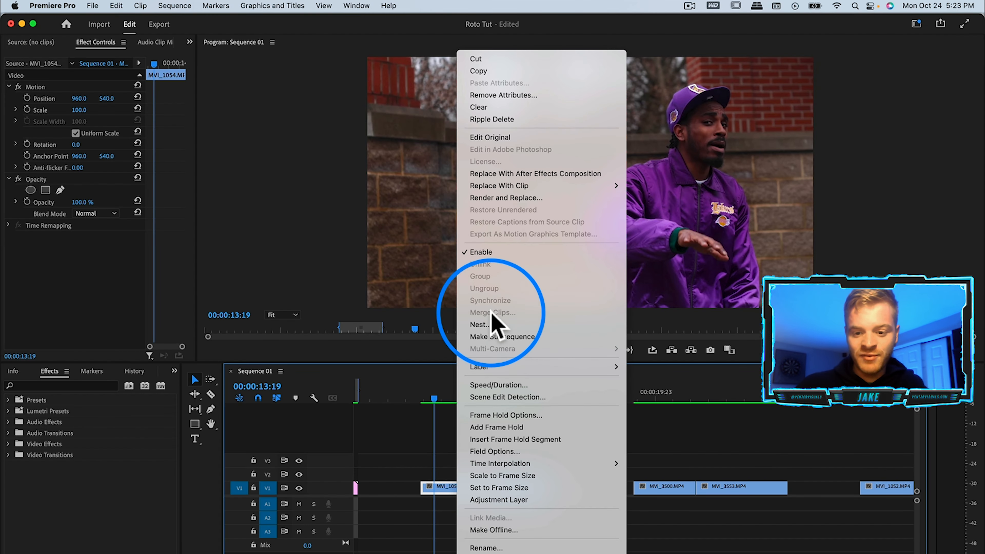
pyautogui.click(492, 325)
pyautogui.click(511, 331)
pyautogui.rightClick(467, 488)
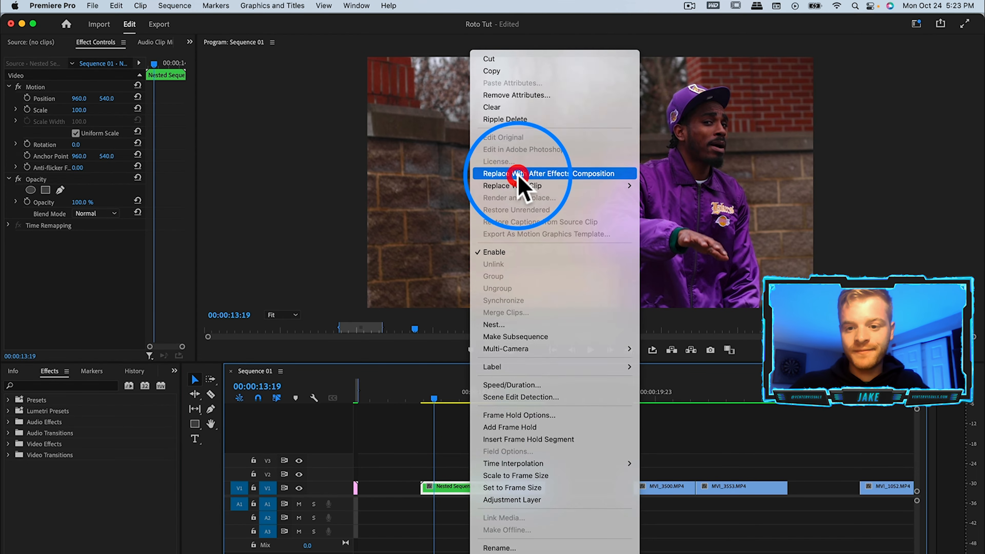
pyautogui.click(516, 174)
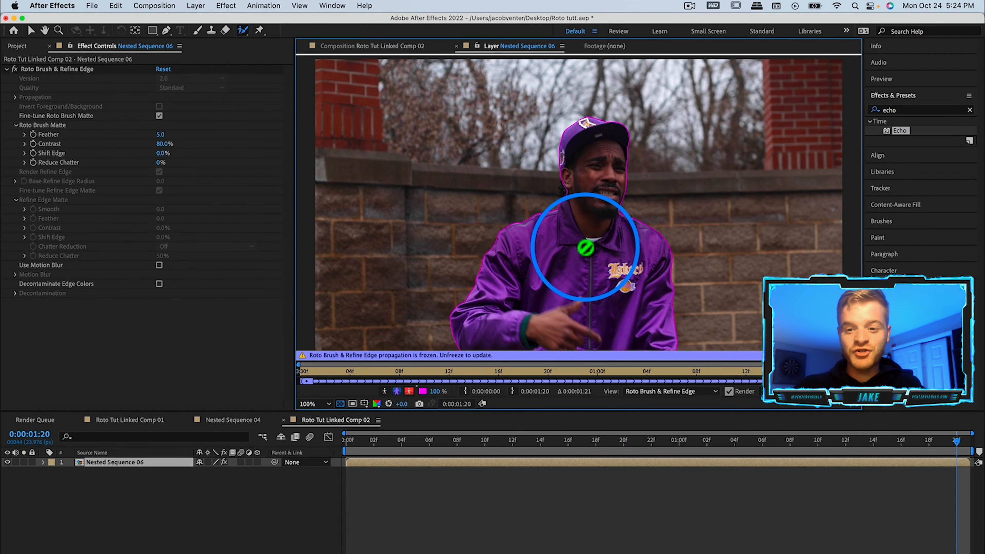
# Step: In Roto Tut Linked Comp 02, duplicate the Nested Sequence 06 layer and remove Roto Brush & Refine Edge from the lower copy
pyautogui.click(356, 47)
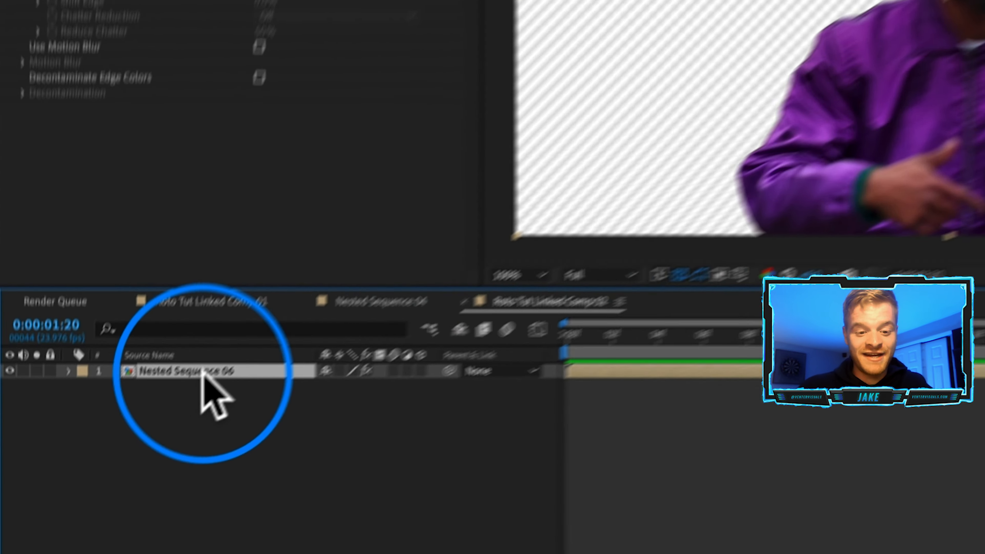
pyautogui.press('super+d')
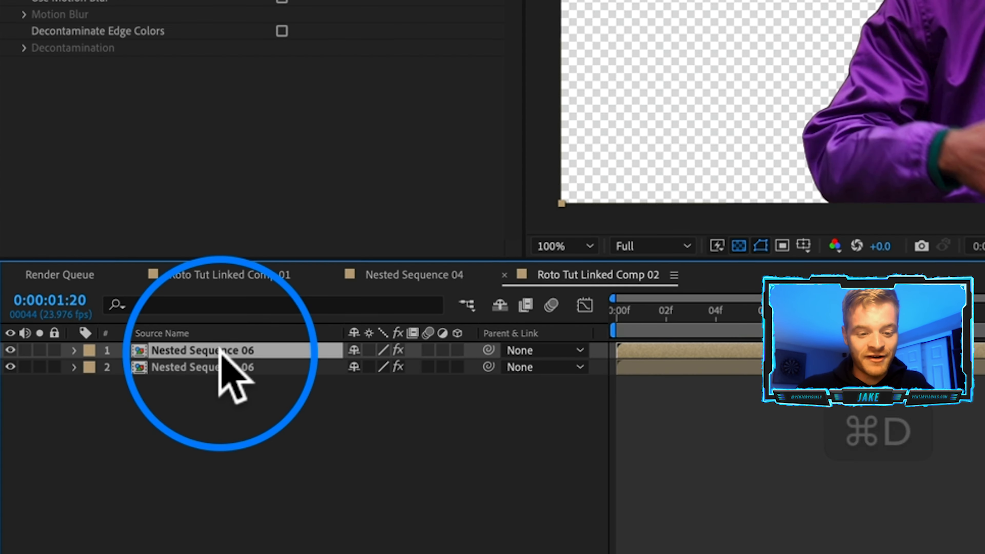
pyautogui.click(219, 366)
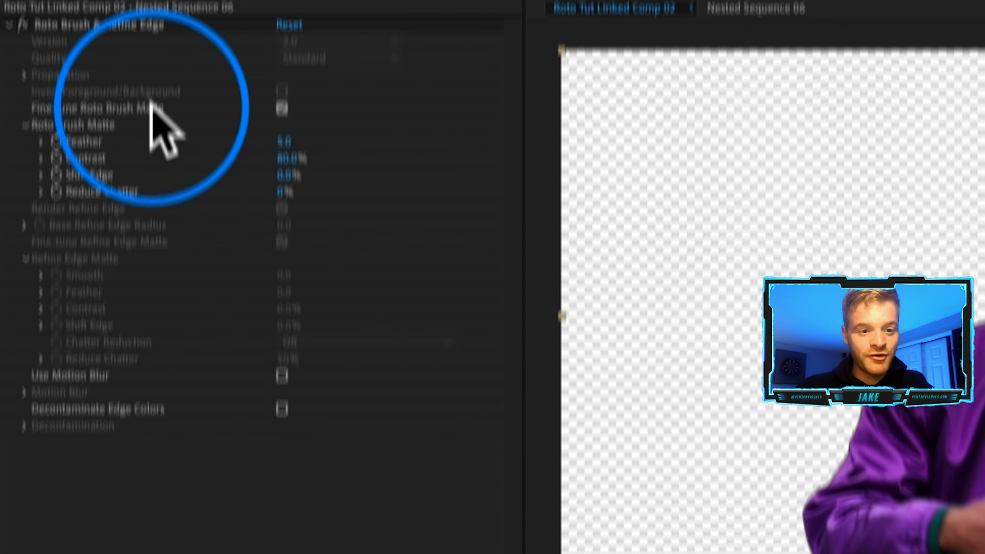
pyautogui.click(113, 41)
pyautogui.press('Delete')
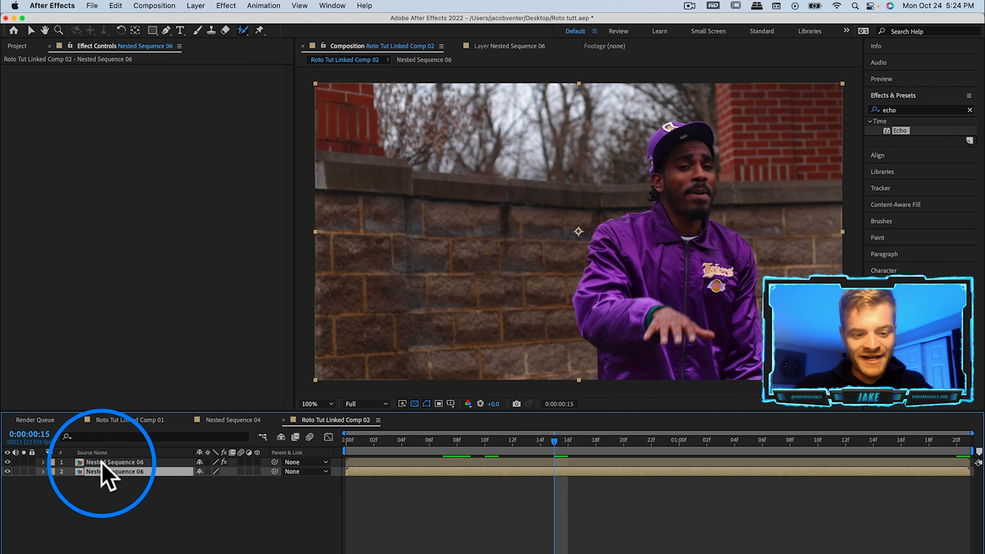
# Step: Rename the upper Nested Sequence 06 layer Roto and the lower one Background
pyautogui.click(99, 462)
pyautogui.press('Return')
pyautogui.write('Roto')
pyautogui.press('Return')
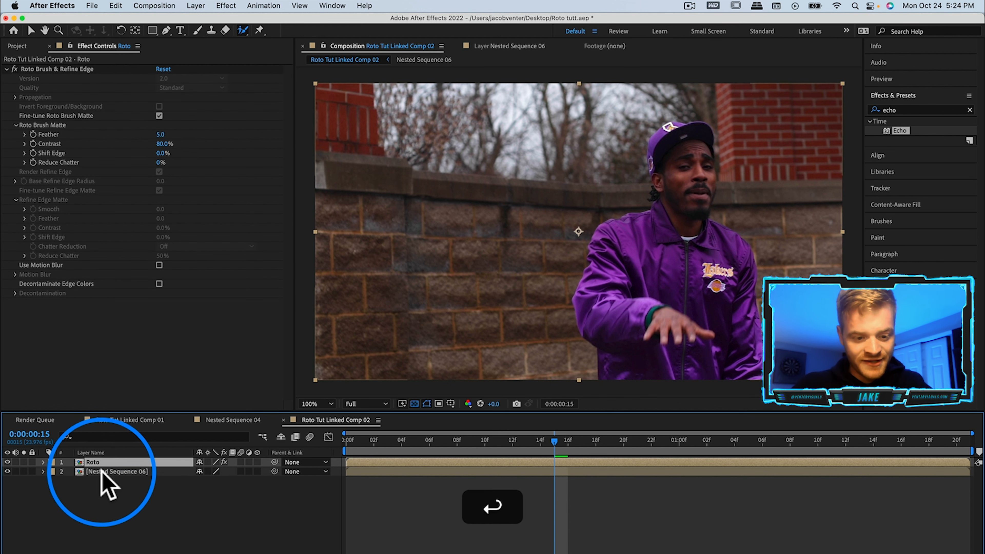
pyautogui.click(101, 471)
pyautogui.press('Return')
pyautogui.write('Backgrou')
pyautogui.write('nd')
pyautogui.press('Return')
pyautogui.click(735, 489)
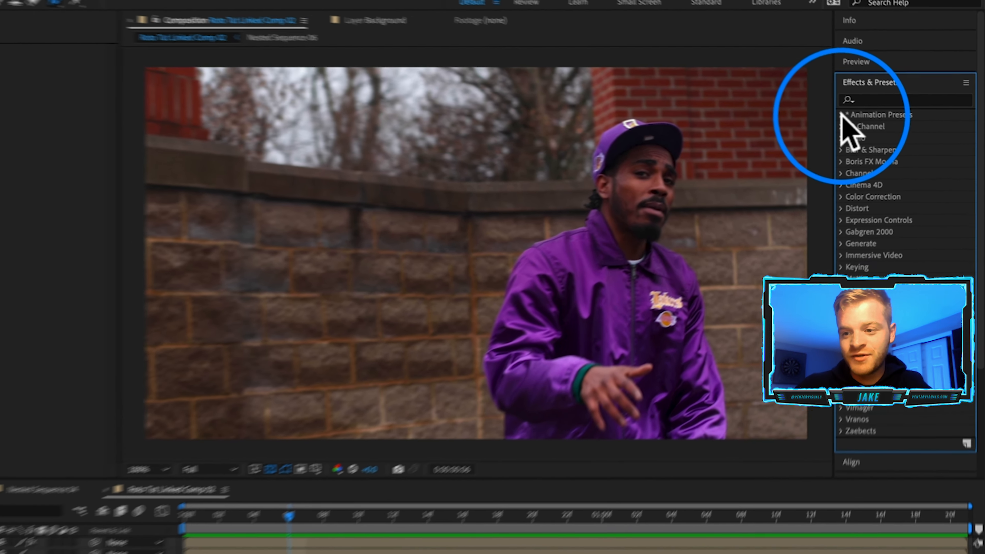
# Step: Browse the animation presets in the USE FOR HD (1920x1080) folder
pyautogui.click(869, 121)
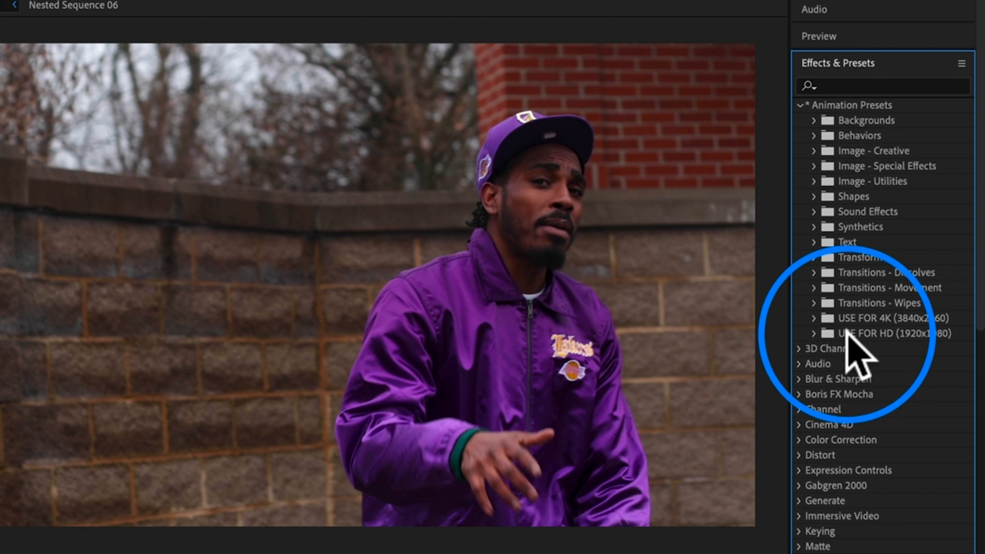
pyautogui.click(813, 333)
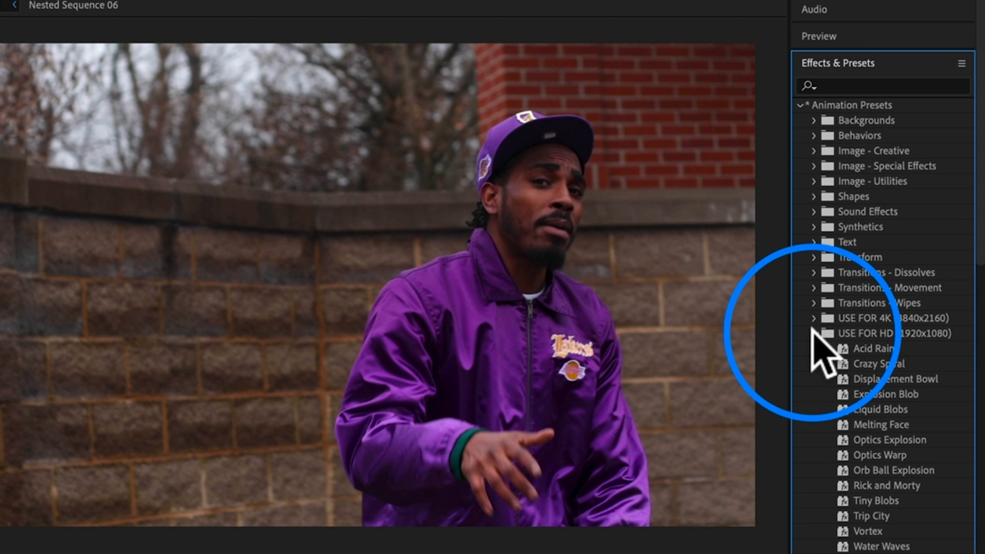
pyautogui.scroll(-5, 850, 393)
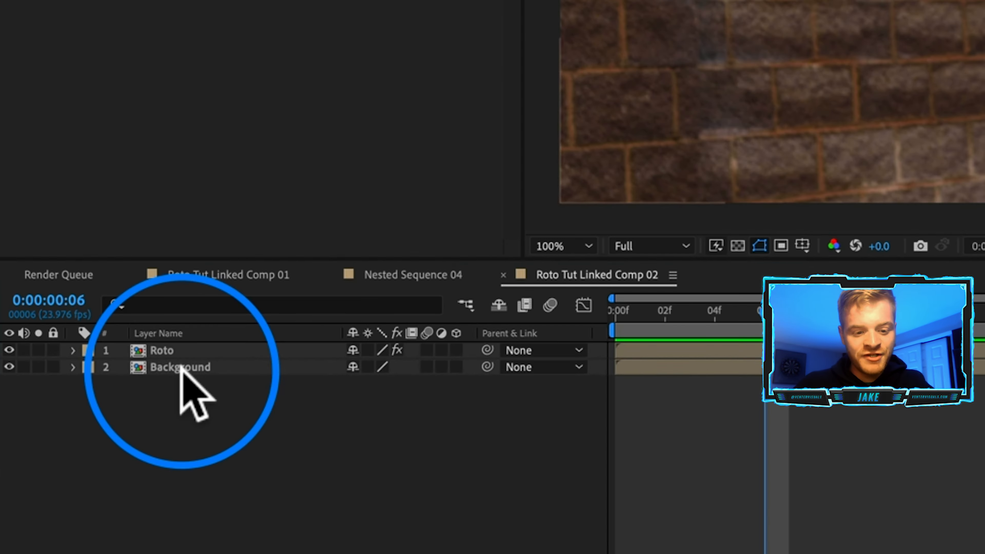
# Step: Duplicate the Background layer and rename the copy Middle
pyautogui.click(103, 472)
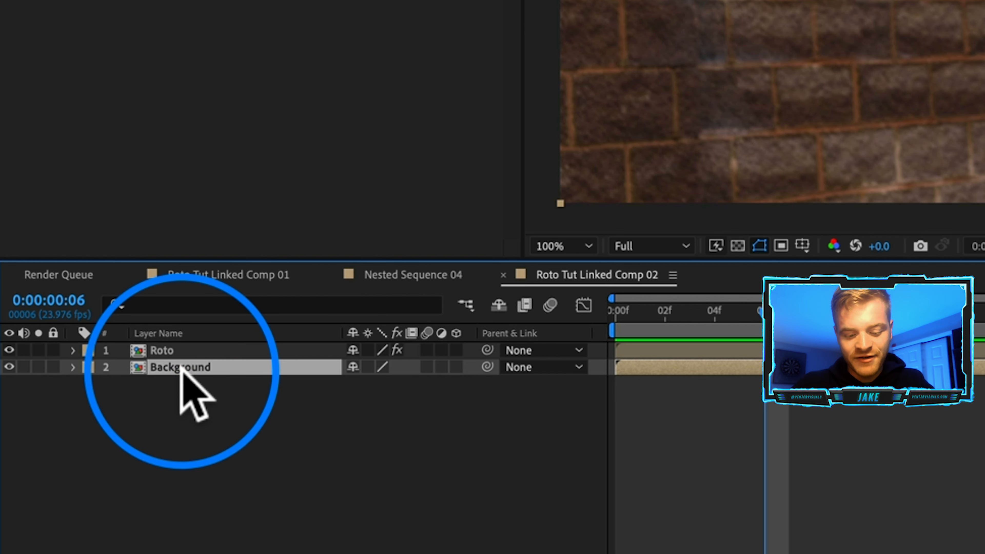
pyautogui.press('super+d')
pyautogui.press('Return')
pyautogui.write('Middle')
pyautogui.press('Return')
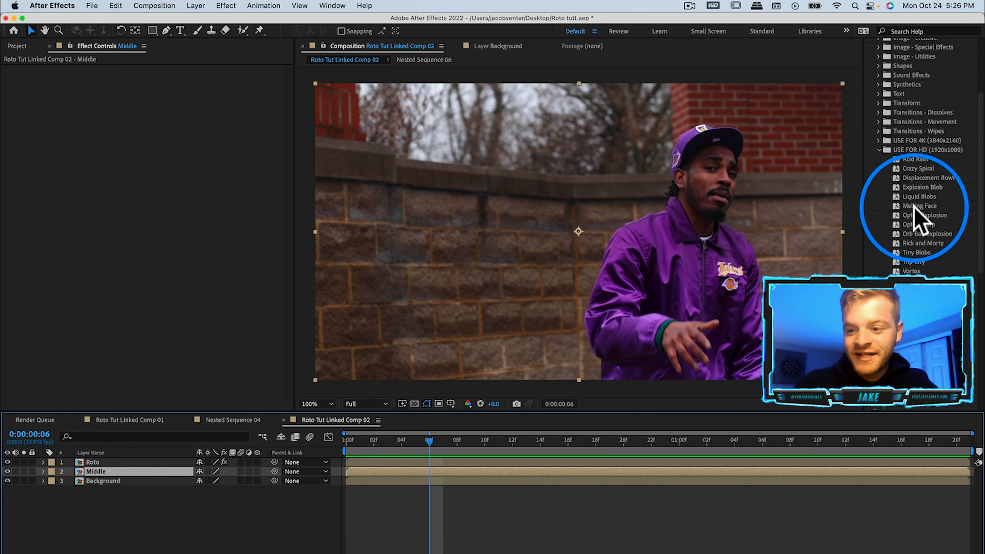
# Step: Try the Tiny Blobs preset on the Middle layer and preview the animation behind the performer
pyautogui.moveTo(917, 253); pyautogui.dragTo(431, 473)
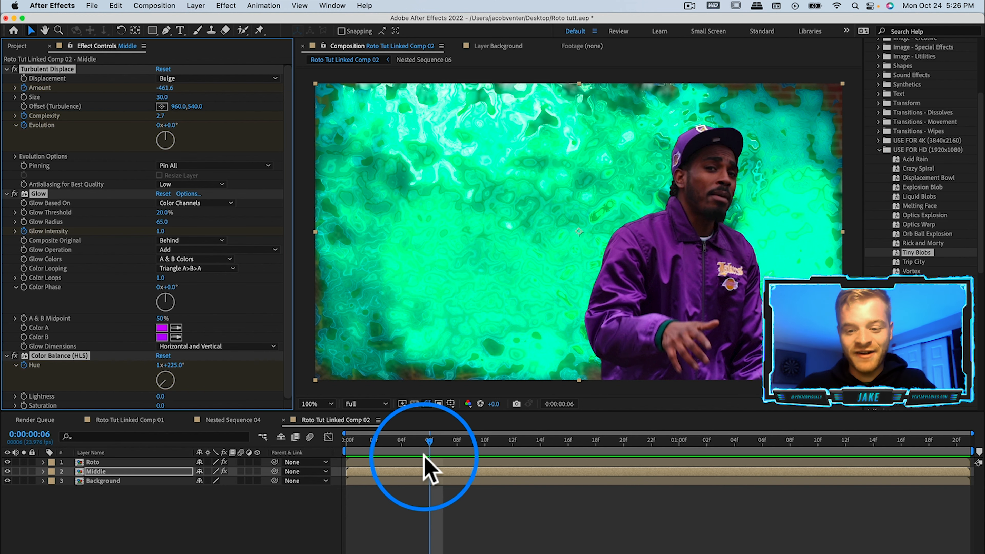
pyautogui.press('space')
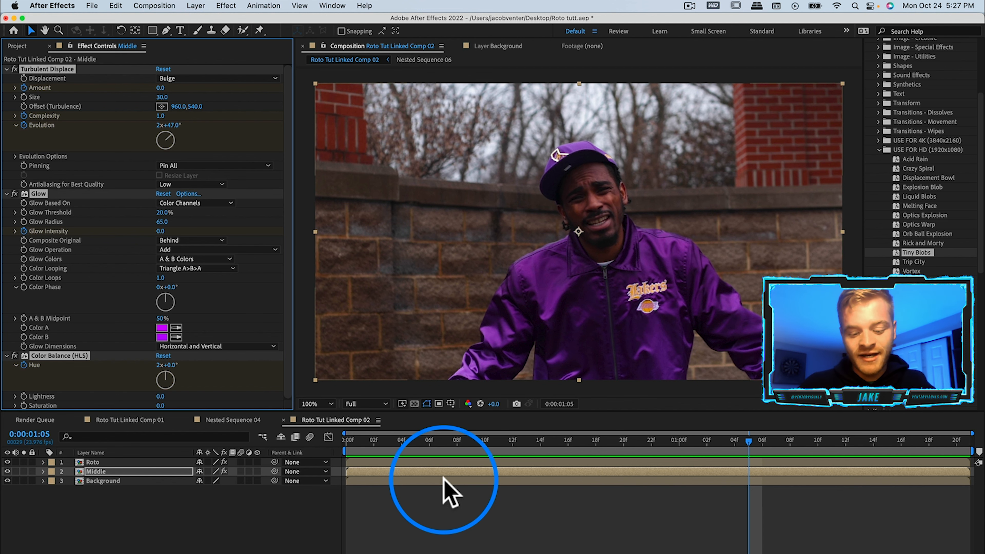
pyautogui.press('super+z')
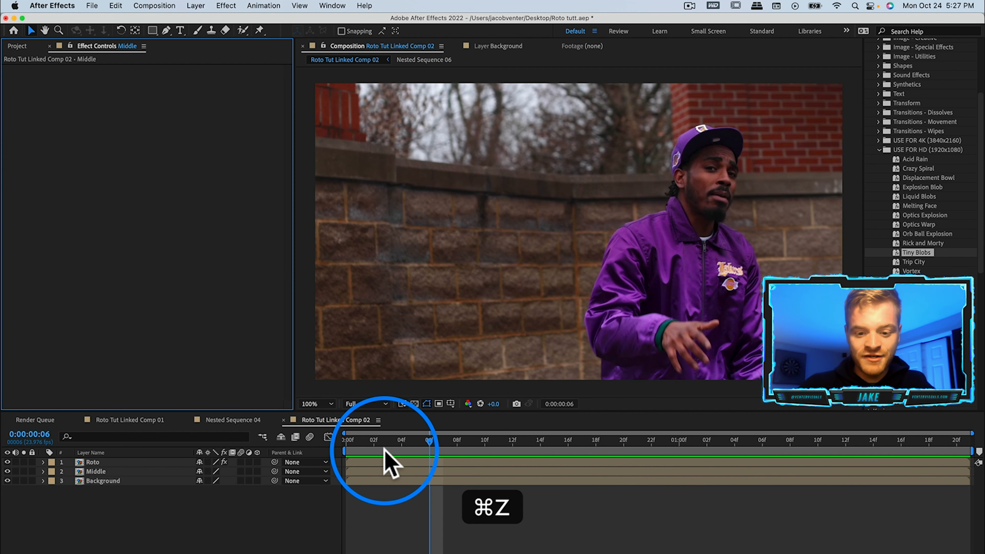
# Step: Try the Water Waves preset on the Middle layer
pyautogui.click(929, 281)
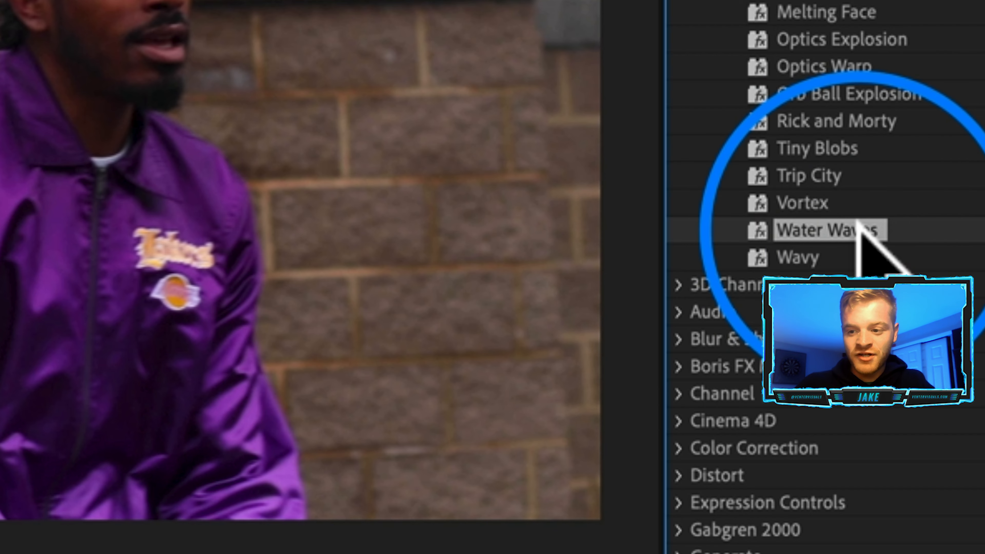
pyautogui.moveTo(871, 222); pyautogui.dragTo(641, 367)
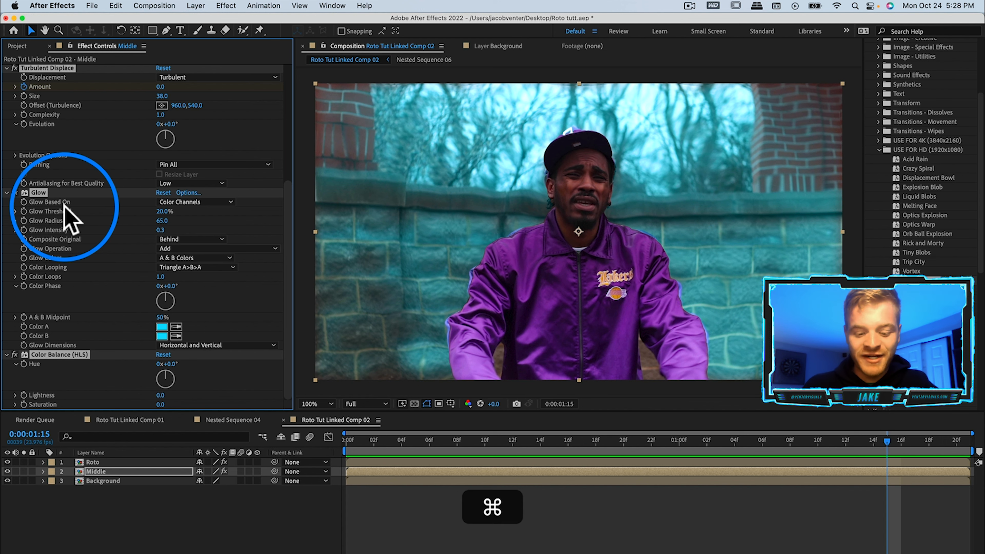
pyautogui.press('super+z')
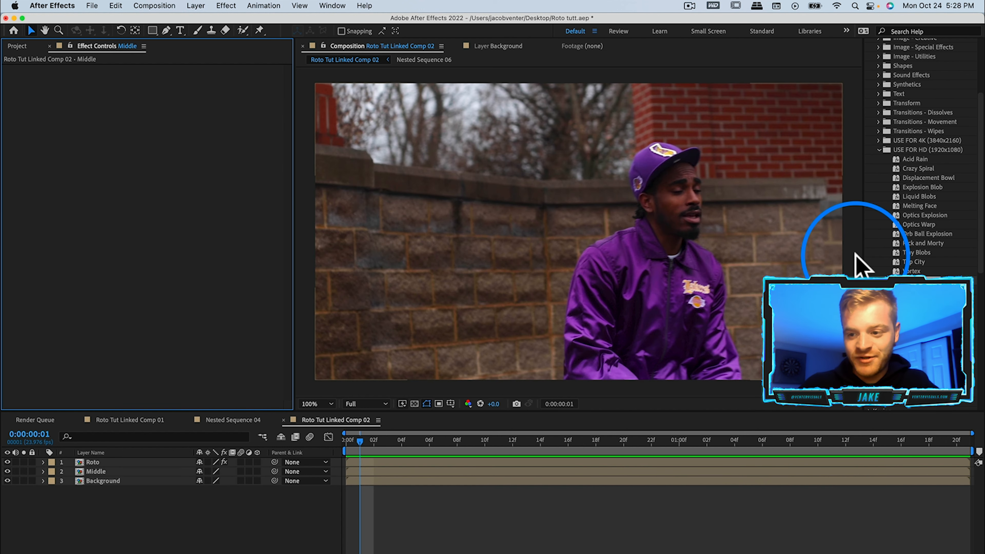
# Step: Apply the Trip City preset to the Middle layer and adjust the hue of its Color Balance (HLS) effect
pyautogui.click(923, 261)
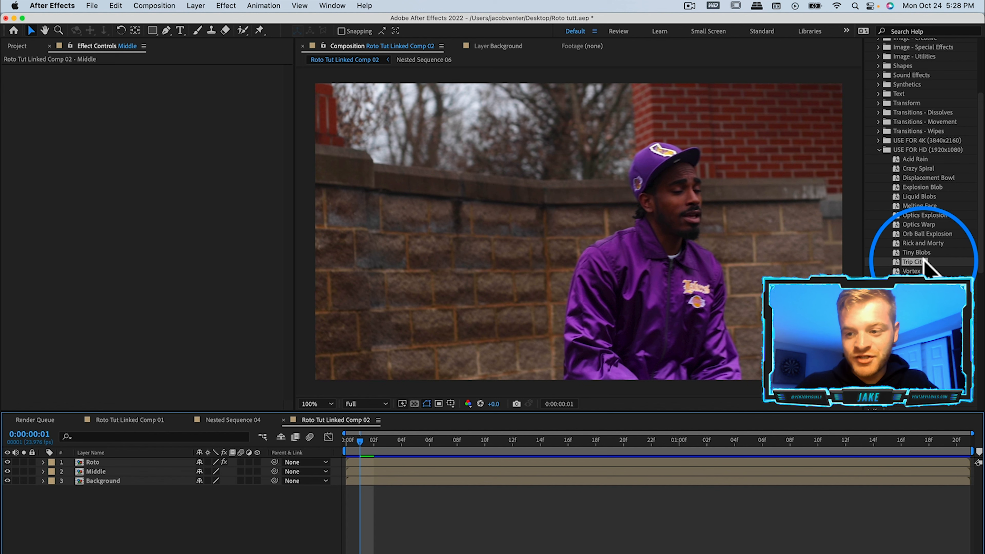
pyautogui.moveTo(923, 261); pyautogui.dragTo(359, 472)
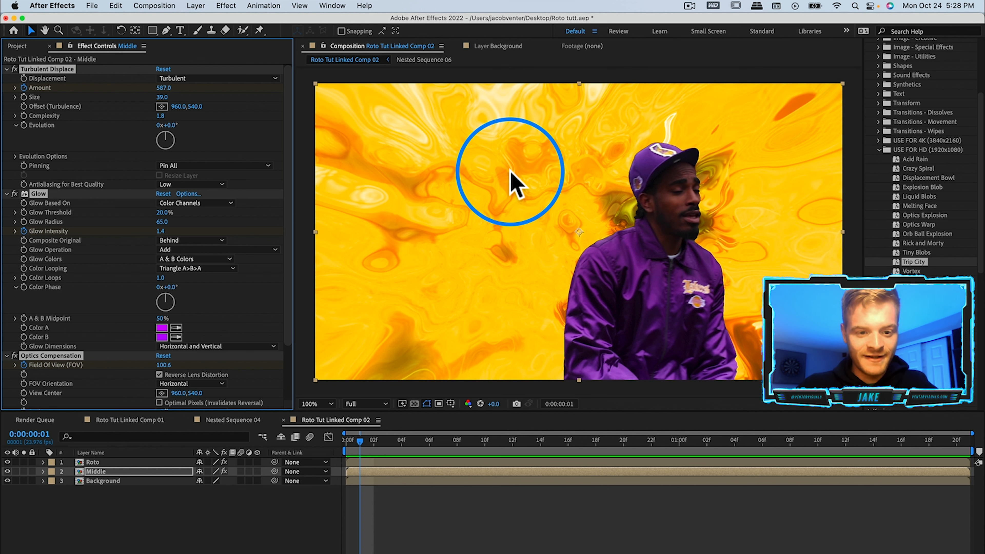
pyautogui.scroll(-3, 118, 353)
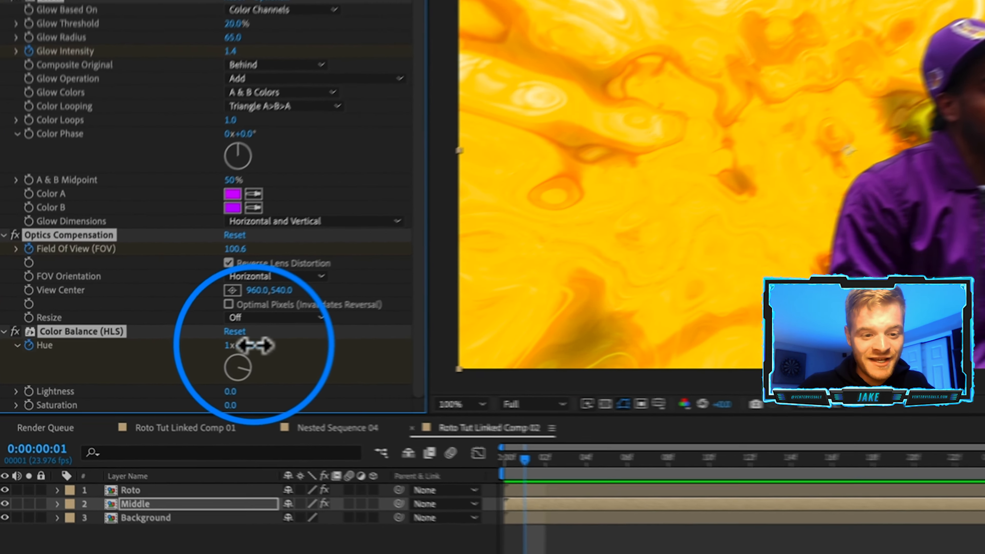
pyautogui.moveTo(167, 363); pyautogui.dragTo(164, 364)
pyautogui.moveTo(274, 335); pyautogui.dragTo(144, 387)
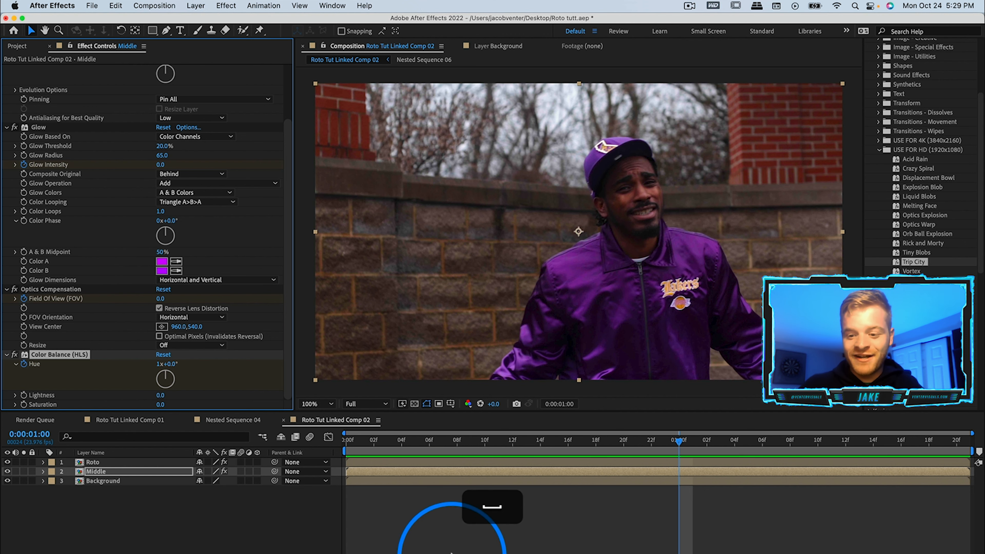
# Step: Split the Middle layer at 0:00:01:00
pyautogui.click(675, 475)
pyautogui.click(682, 470)
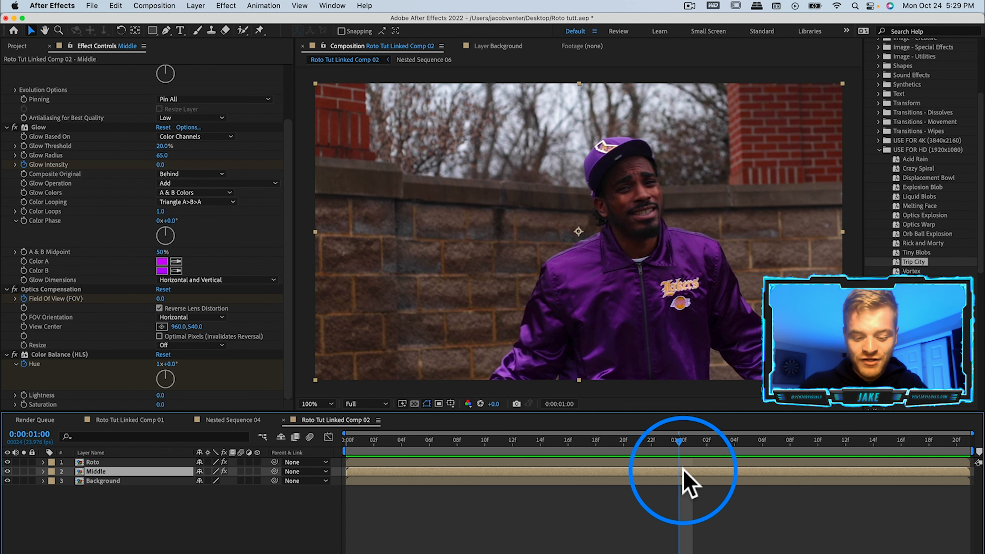
pyautogui.press('shift+super+d')
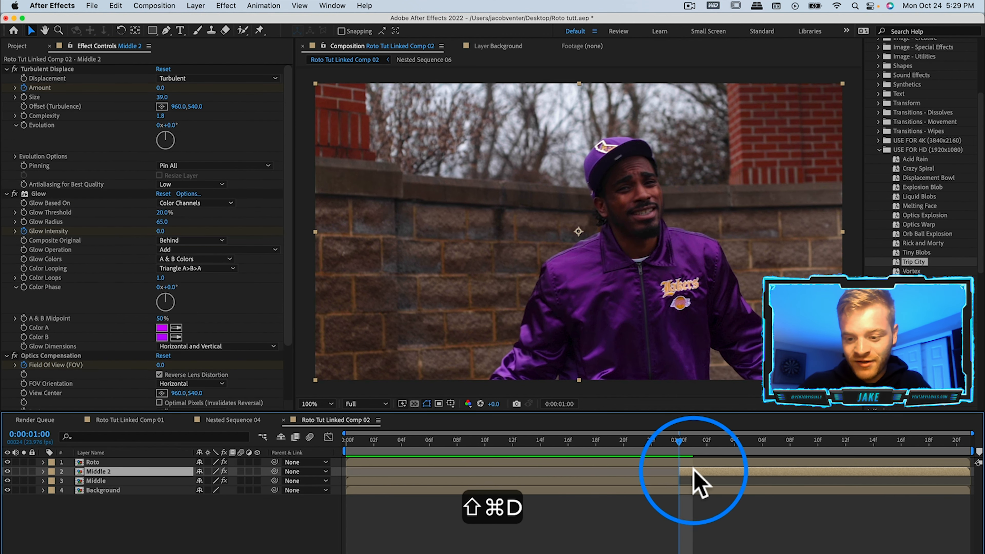
# Step: Remove the Trip City effects from the Middle 2 layer and apply the Liquid Blobs preset in their place
pyautogui.click(54, 355)
pyautogui.press('Delete')
pyautogui.click(42, 193)
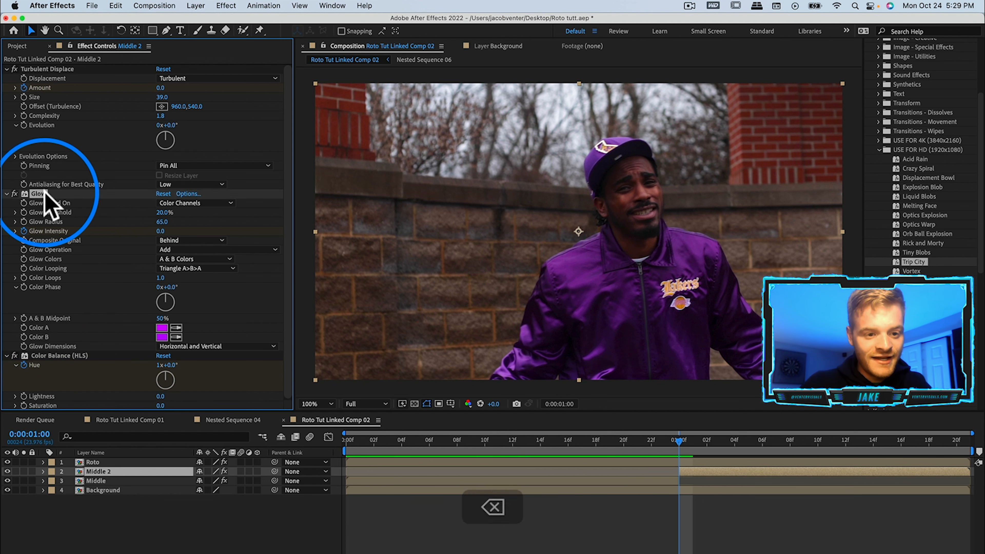
pyautogui.press('Delete')
pyautogui.click(35, 69)
pyautogui.press('Delete')
pyautogui.click(39, 69)
pyautogui.press('Delete')
pyautogui.click(919, 196)
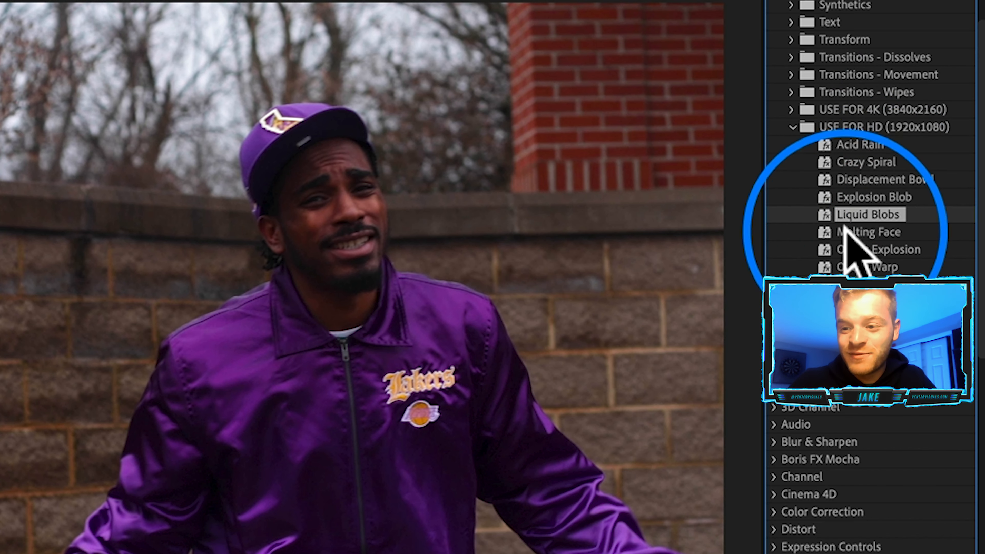
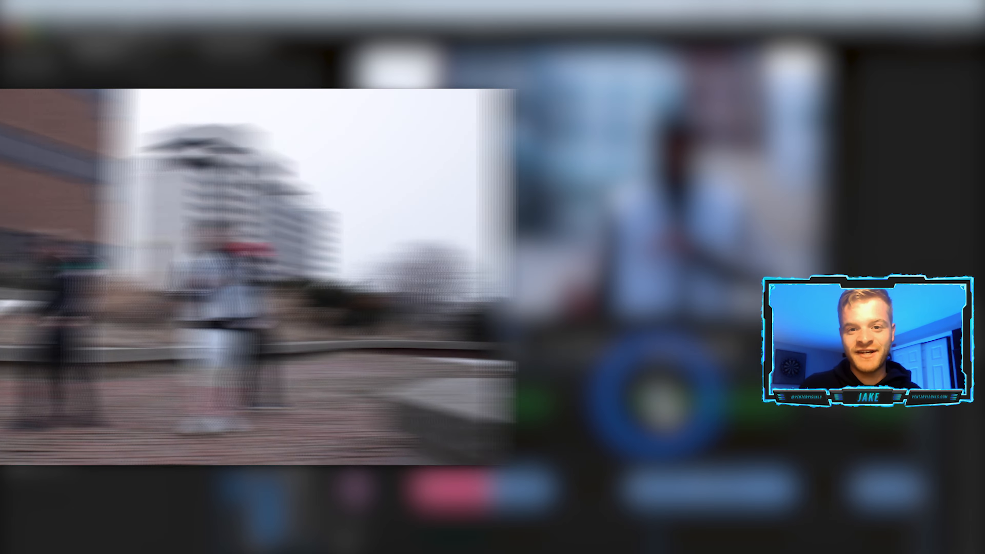
# Step: Switch to Premiere Pro and cut the MVI_3500.MP4 clip on V1 at 00:00:20:13
pyautogui.click(657, 396)
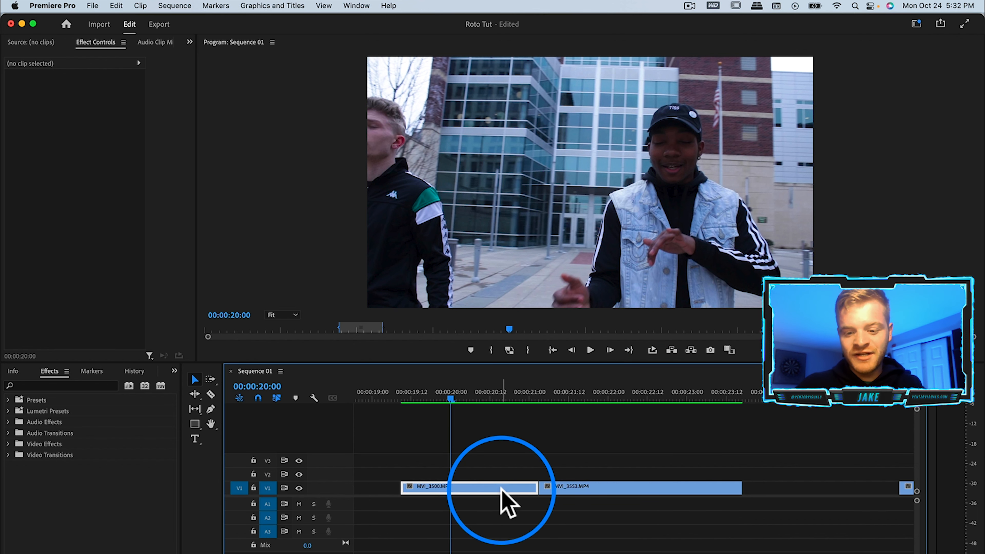
pyautogui.click(502, 487)
pyautogui.click(593, 482)
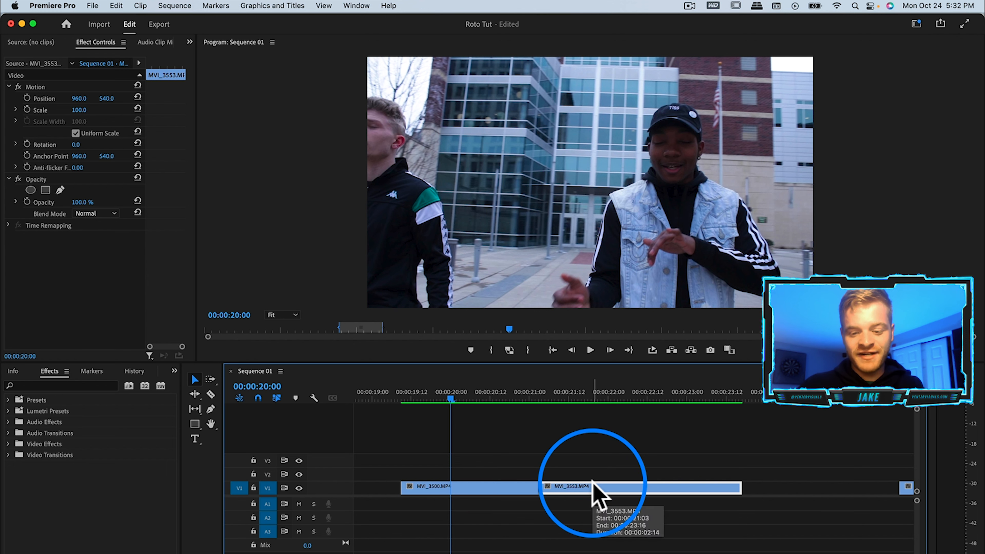
pyautogui.click(463, 489)
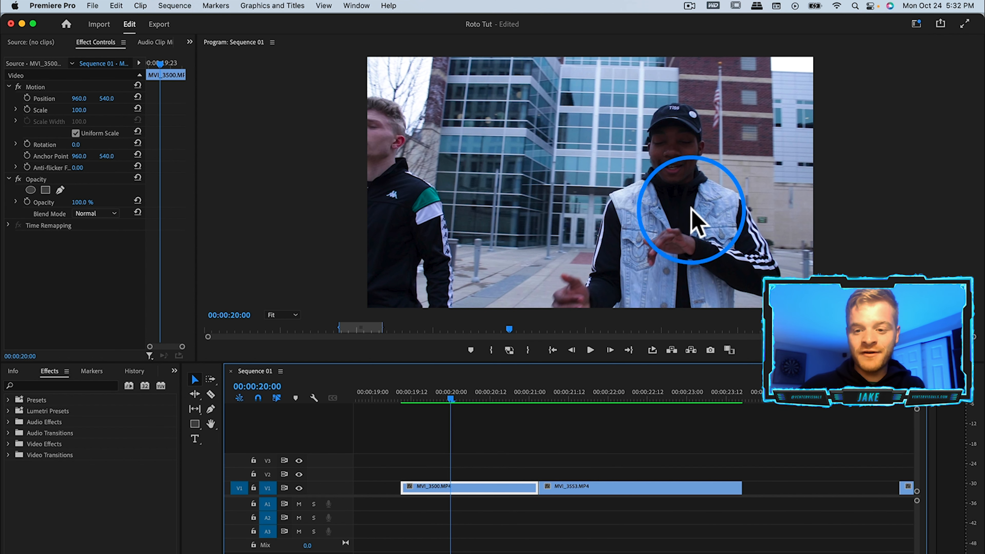
pyautogui.press('space')
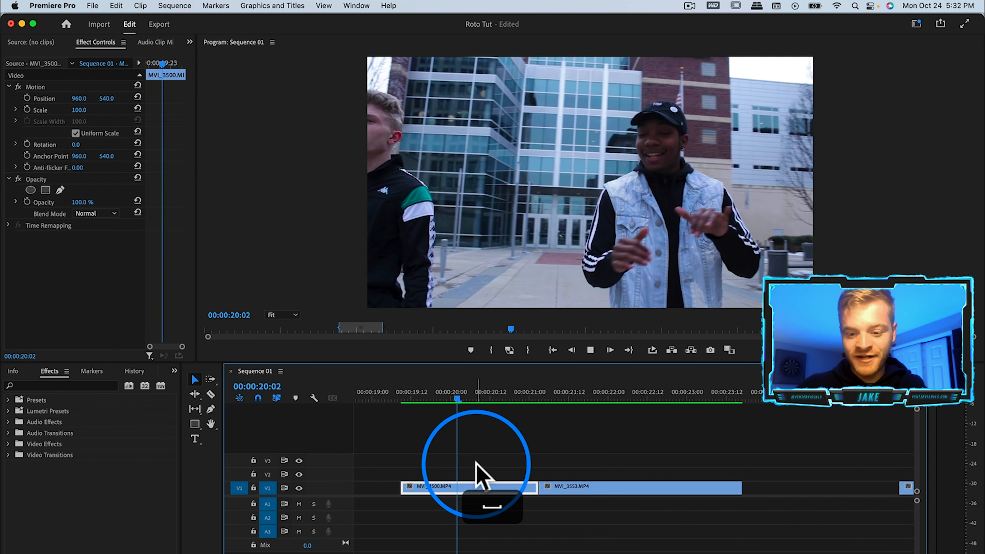
pyautogui.press('space')
pyautogui.press('c')
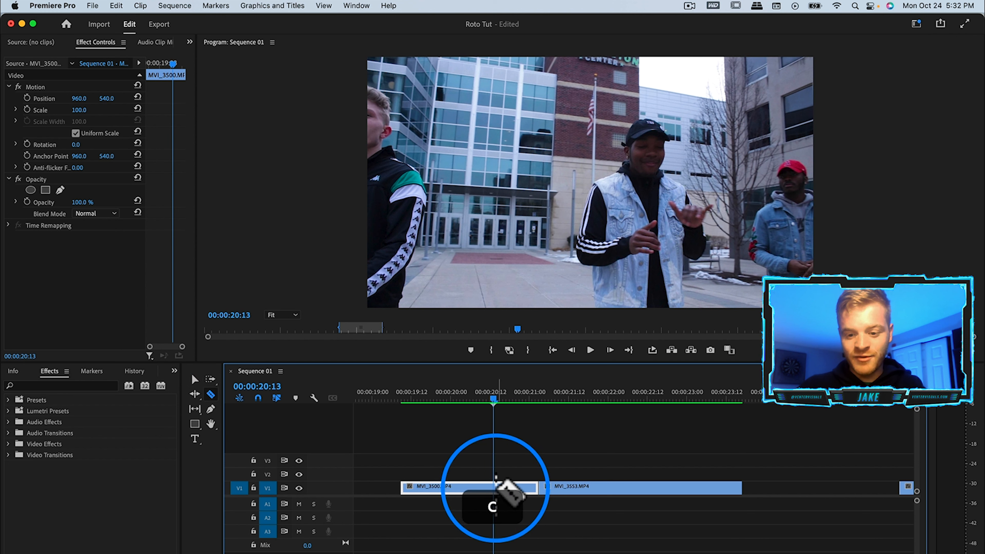
pyautogui.click(498, 488)
pyautogui.press('v')
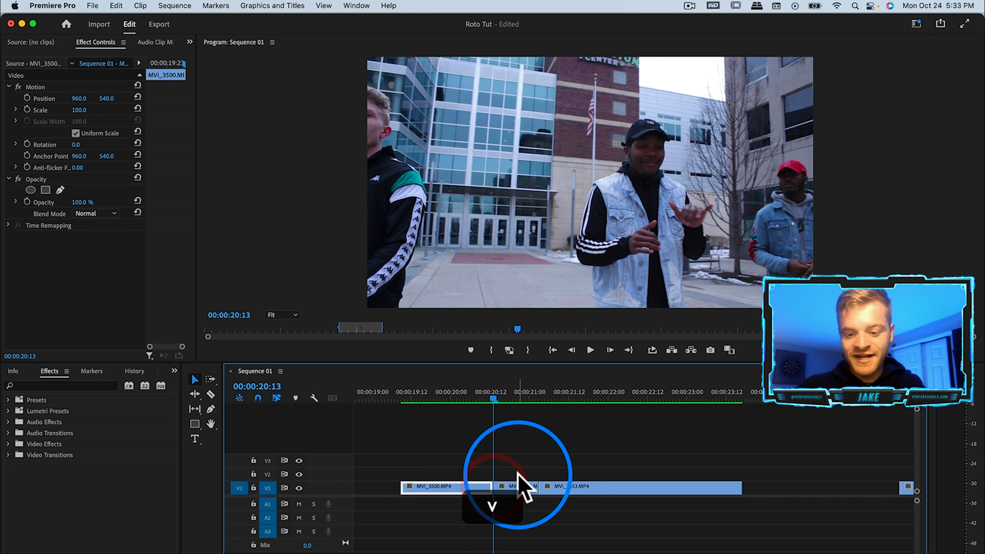
# Step: Move the second part of MVI_3500.MP4 up to V2 and shift MVI_3553.MP4 on V1 to start beneath it at 00:00:20:13
pyautogui.moveTo(518, 489); pyautogui.dragTo(522, 474)
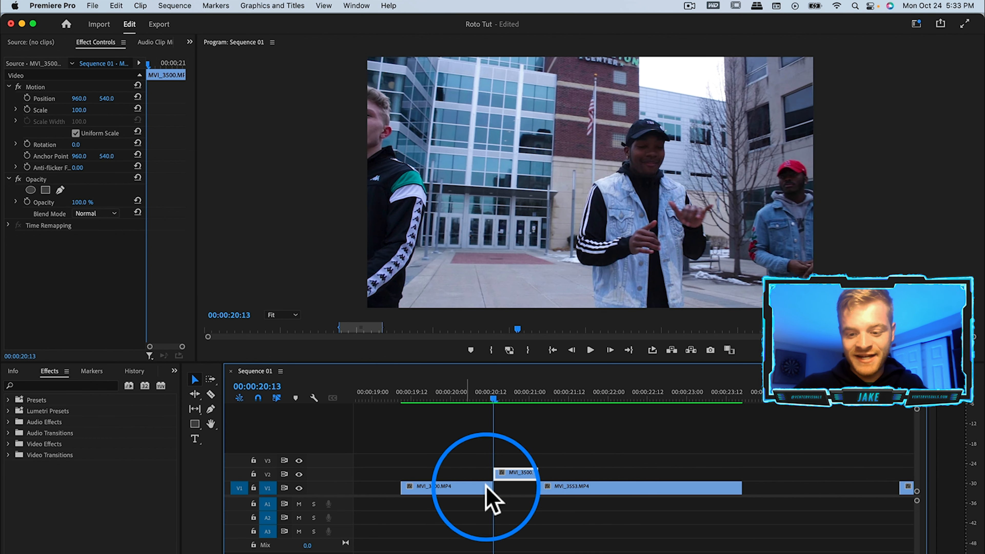
pyautogui.click(601, 486)
pyautogui.moveTo(601, 487); pyautogui.dragTo(555, 488)
# Step: Nest the MVI_3500.MP4 segment on V2 and replace the nest with an After Effects composition
pyautogui.click(527, 473)
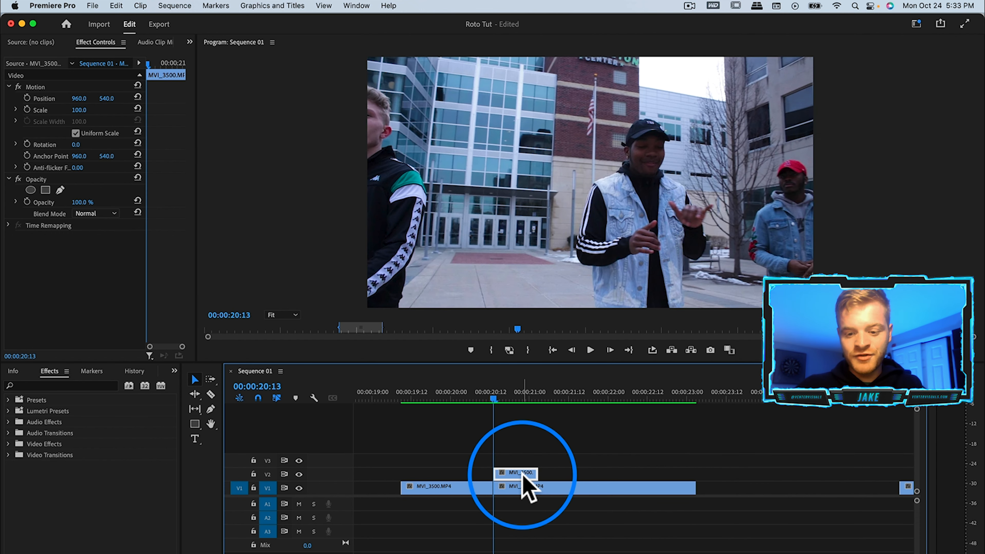
pyautogui.rightClick(522, 476)
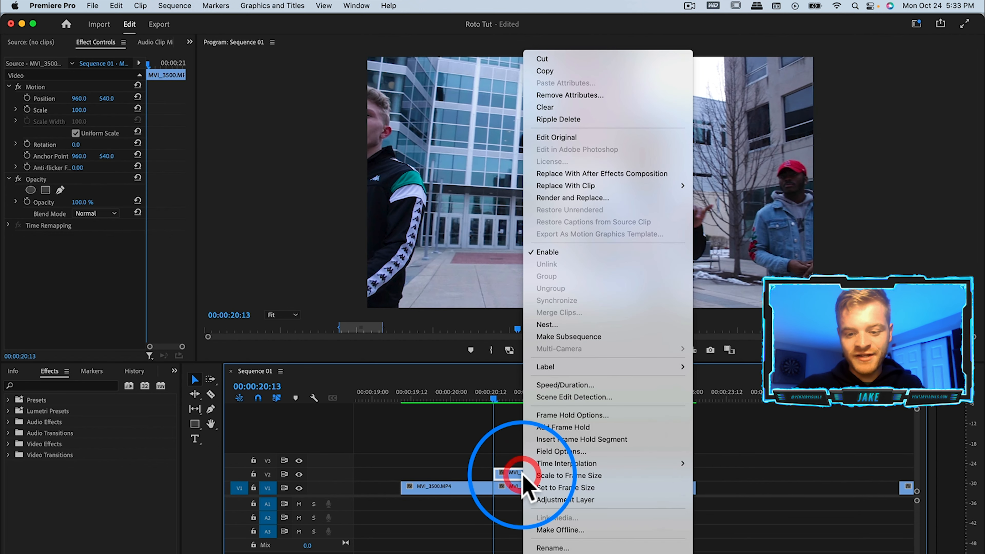
pyautogui.click(570, 325)
pyautogui.click(517, 340)
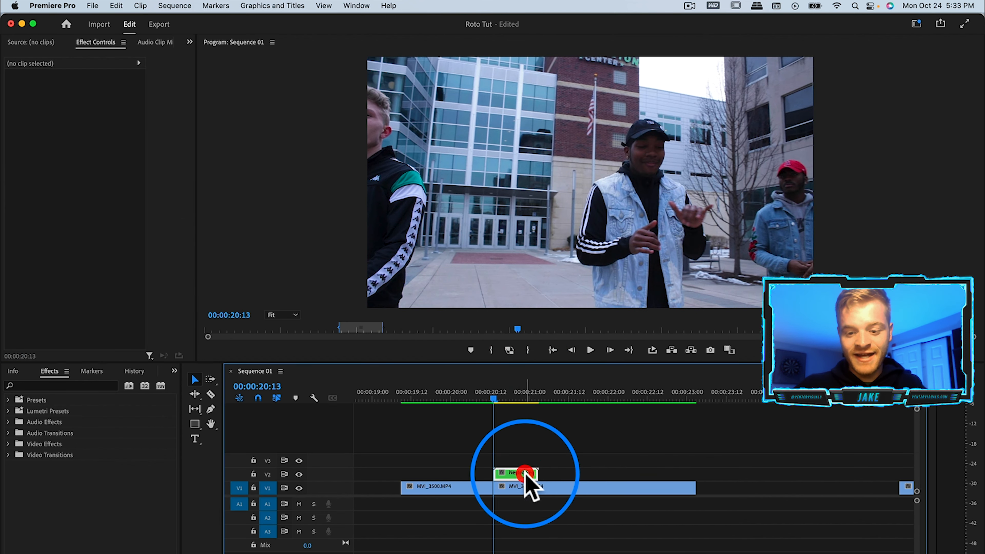
pyautogui.rightClick(526, 474)
pyautogui.click(604, 175)
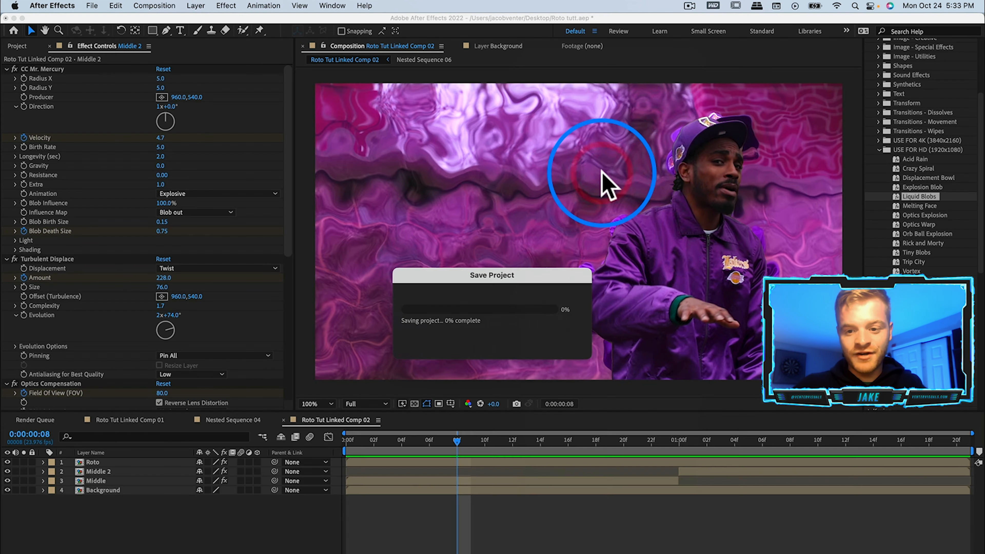
# Step: Duplicate the Nested Sequence 08 layer, renaming the lower layer Background and the upper one Roto
pyautogui.click(141, 460)
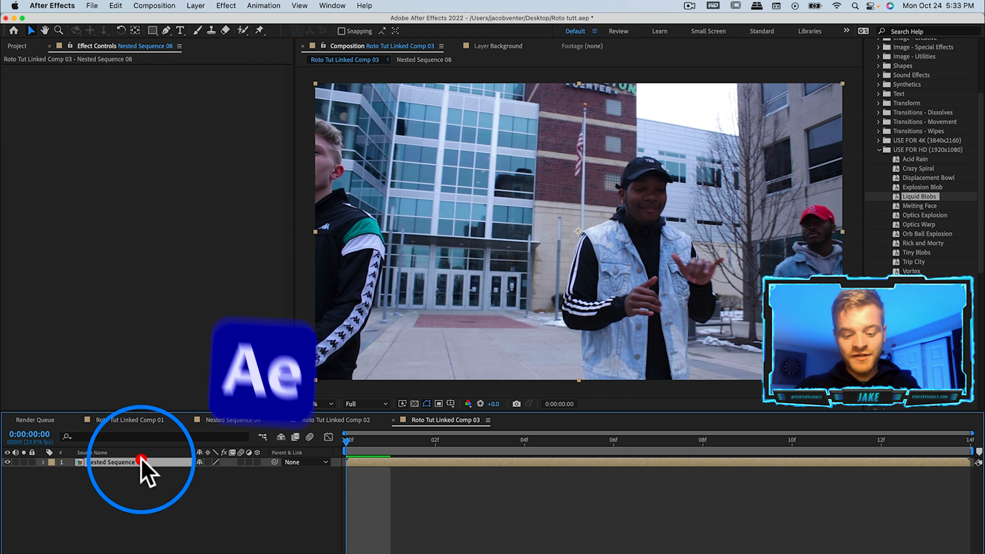
pyautogui.press('super+d')
pyautogui.click(122, 472)
pyautogui.press('Return')
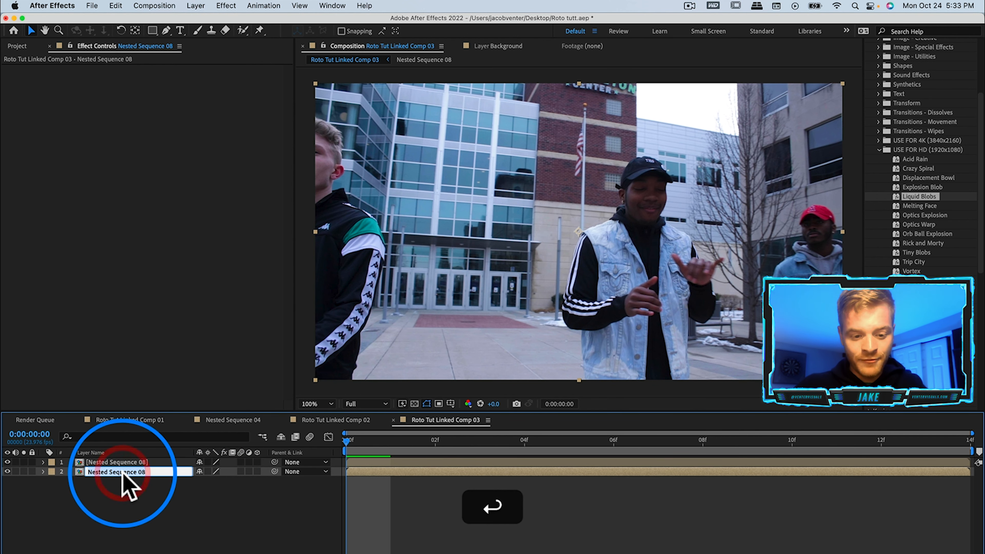
pyautogui.write('Background')
pyautogui.press('Return')
pyautogui.click(120, 461)
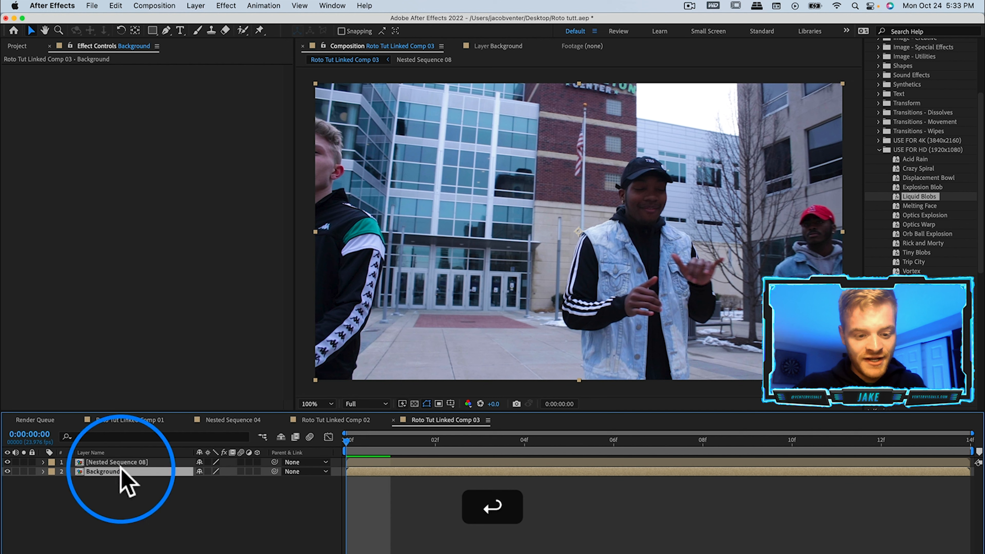
pyautogui.write('Roto')
pyautogui.press('Return')
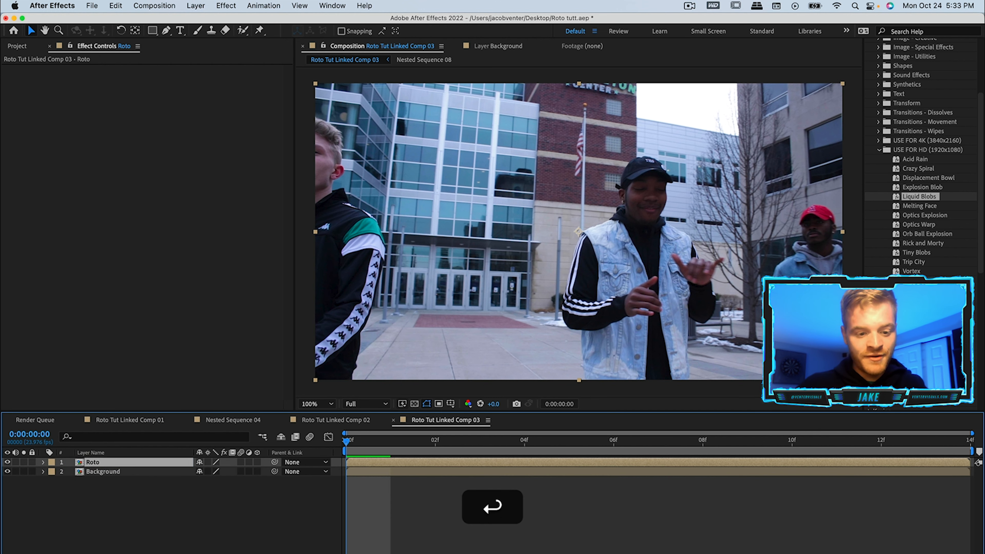
# Step: Cut out the performer in the denim vest on the Roto layer with Roto Brush and return to the composition
pyautogui.click(242, 30)
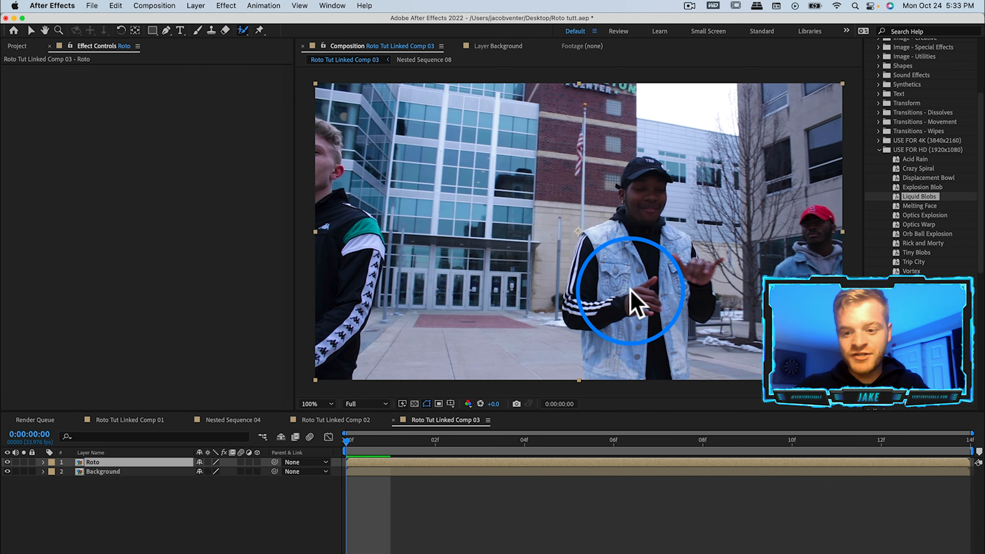
pyautogui.doubleClick(631, 294)
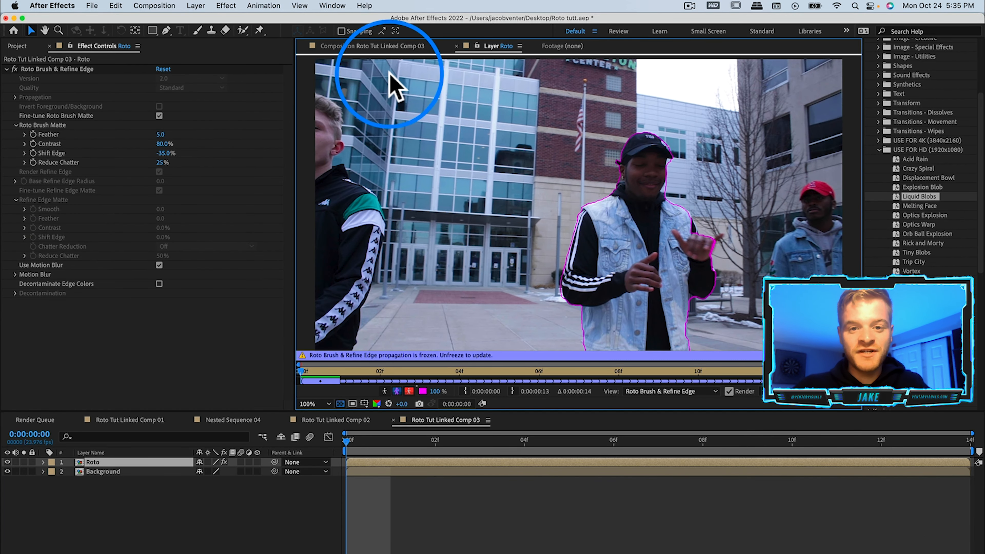
pyautogui.click(357, 47)
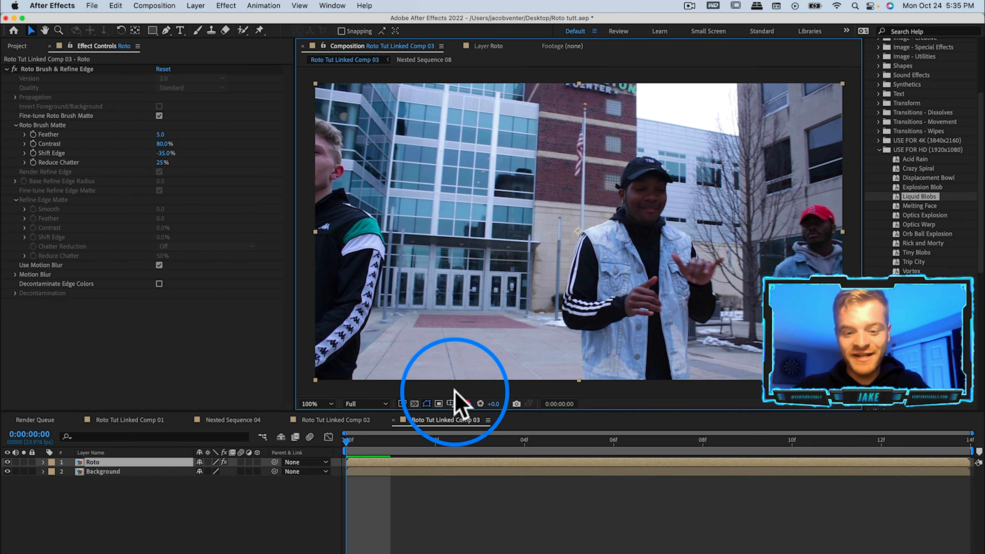
# Step: Add starting Position keyframes to the Roto and Background layers at 0:00:00:00
pyautogui.keyDown('shift'); pyautogui.click(125, 471); pyautogui.keyUp('shift')
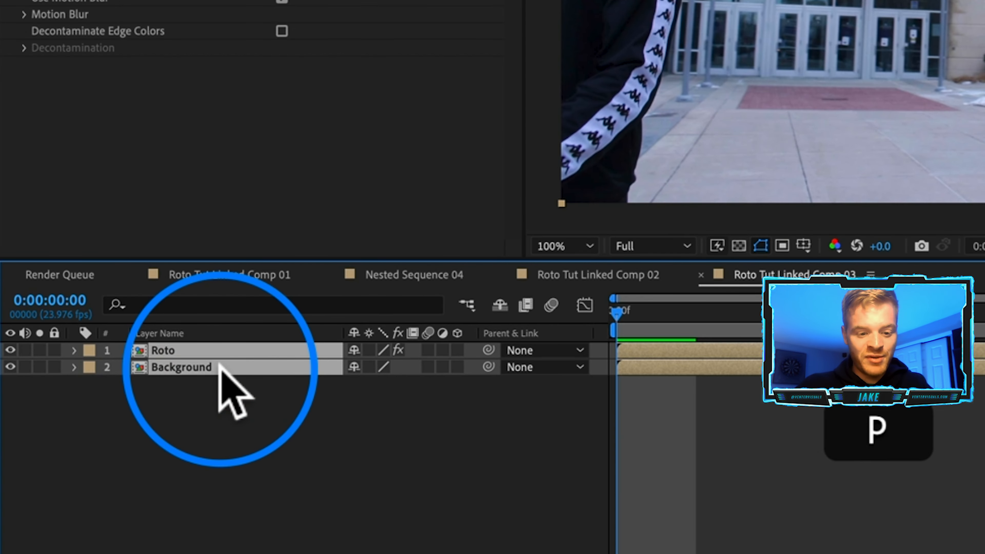
pyautogui.press('p')
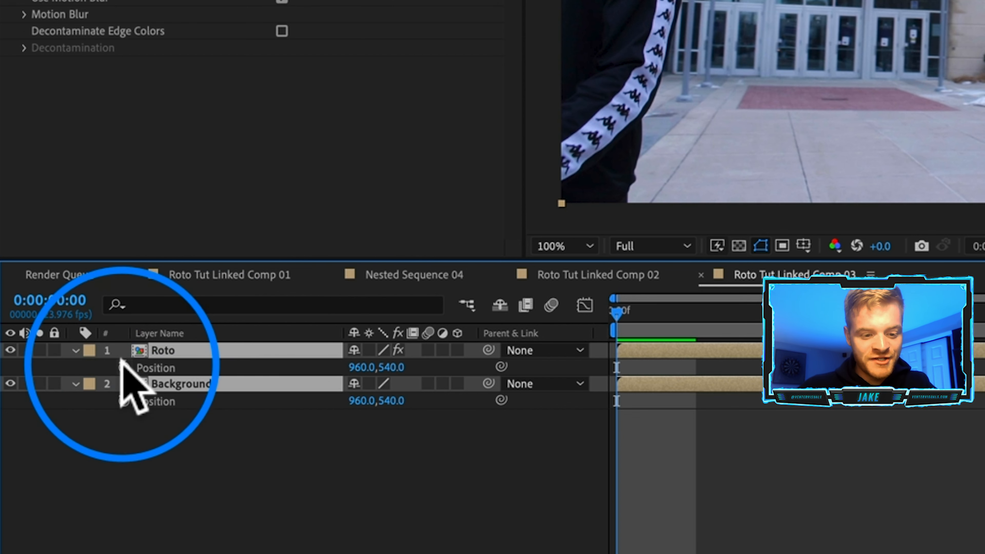
pyautogui.click(123, 366)
pyautogui.click(124, 399)
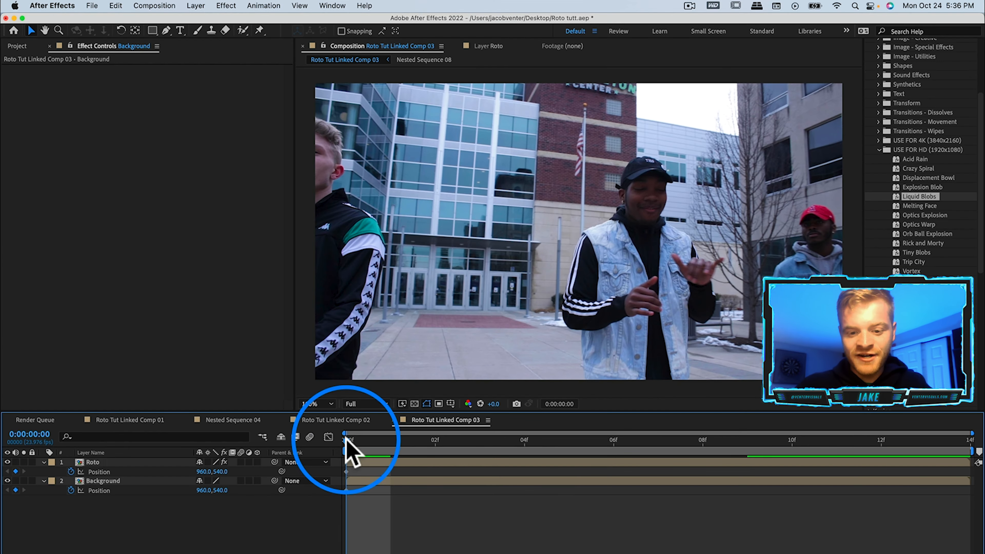
# Step: At 0:00:00:13, set Position keyframes of 960, 1664 on the Background layer and 1848, 540 on the Roto layer
pyautogui.moveTo(346, 441); pyautogui.dragTo(928, 445)
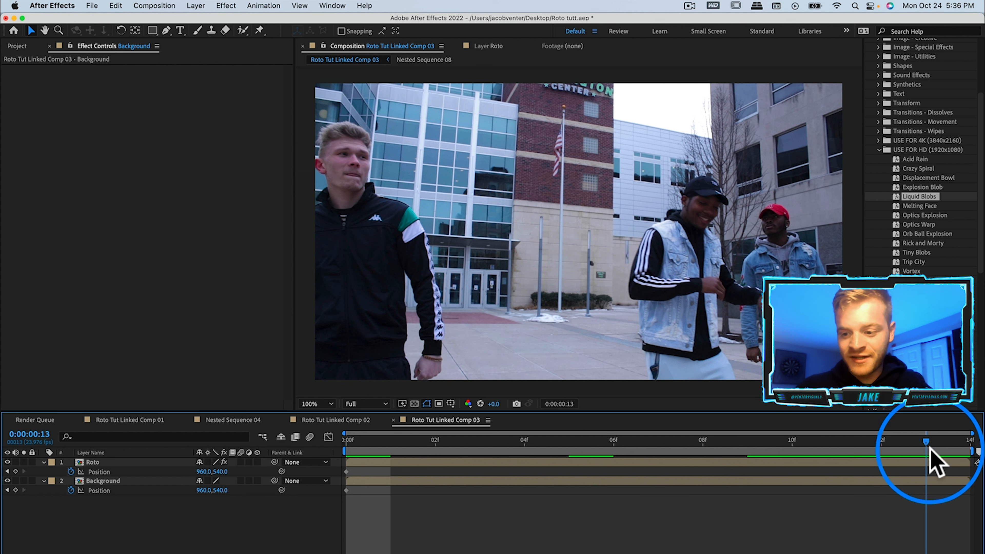
pyautogui.click(931, 446)
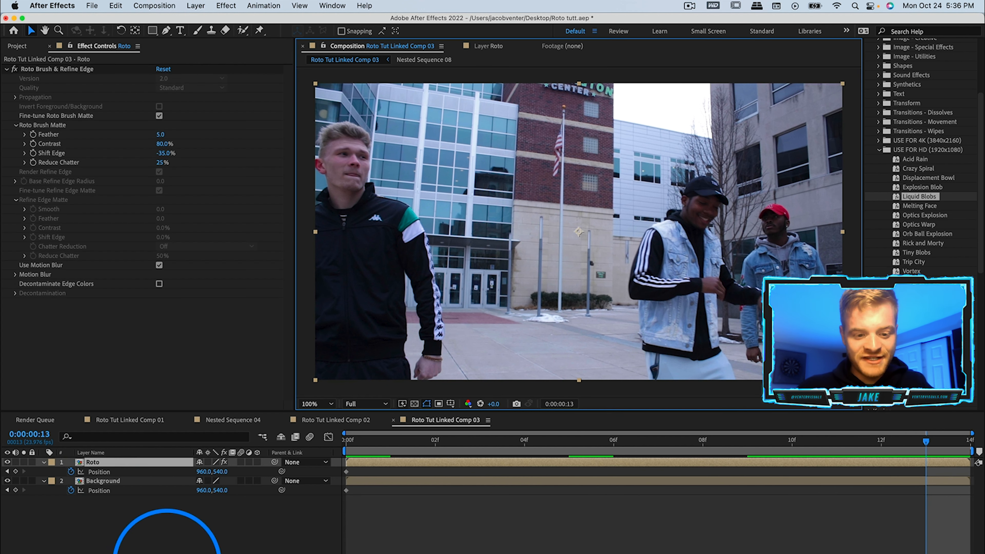
pyautogui.click(101, 481)
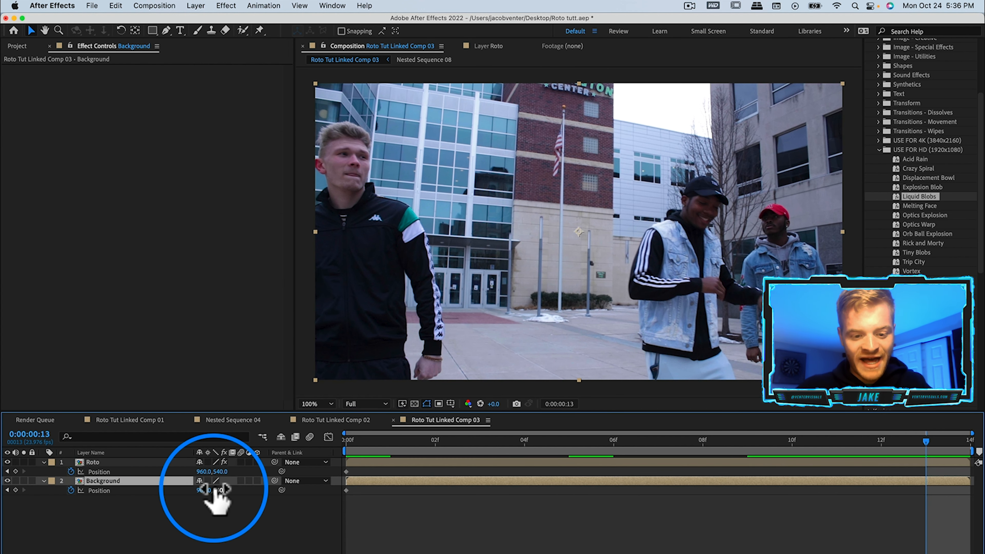
pyautogui.moveTo(218, 490); pyautogui.dragTo(816, 511)
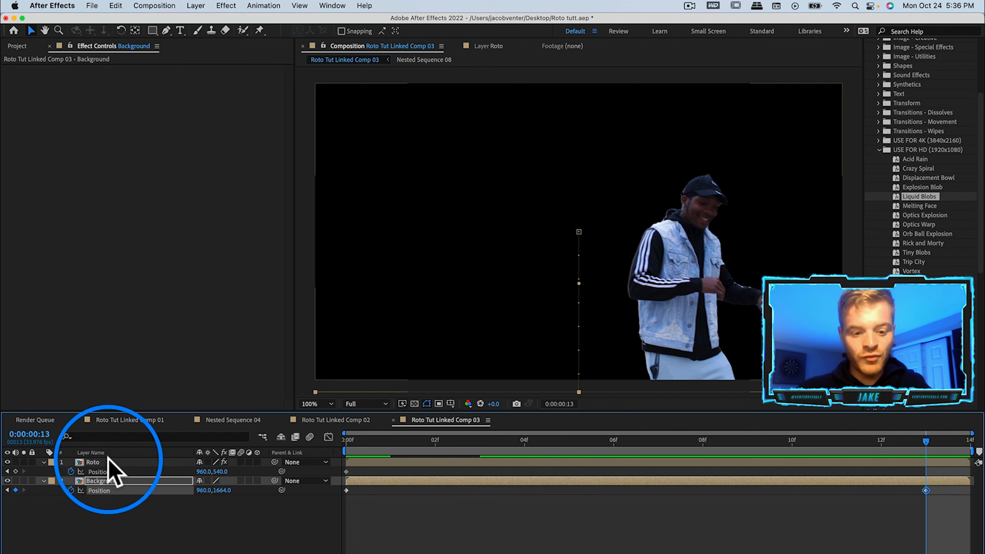
pyautogui.moveTo(206, 471); pyautogui.dragTo(667, 450)
pyautogui.click(492, 309)
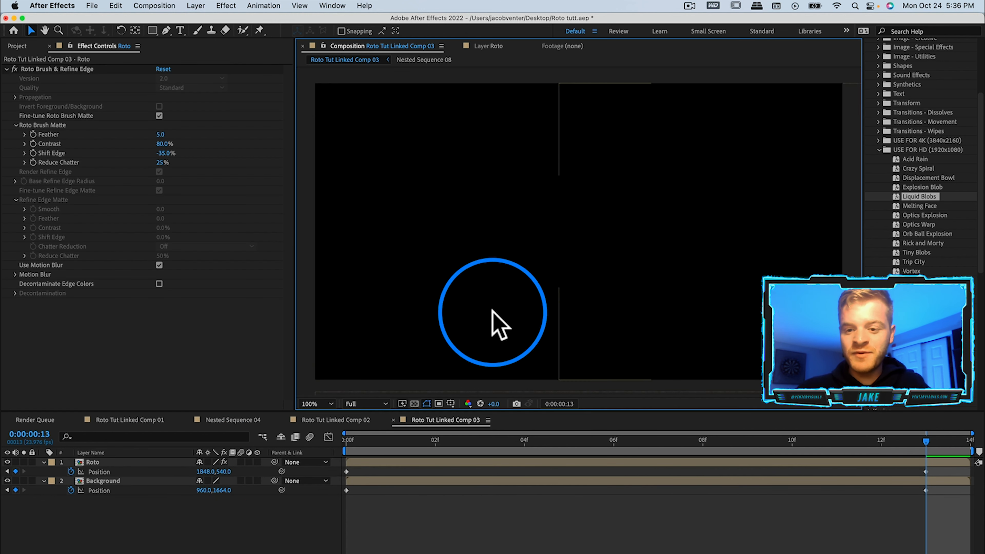
# Step: Show the composition's transparency grid and enable motion blur on the Roto and Background layers
pyautogui.click(616, 505)
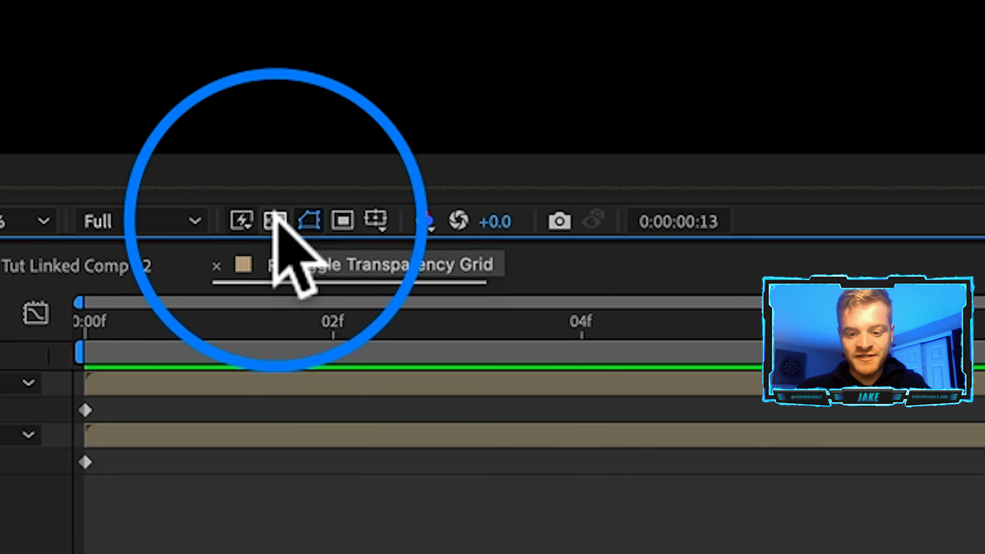
pyautogui.click(276, 217)
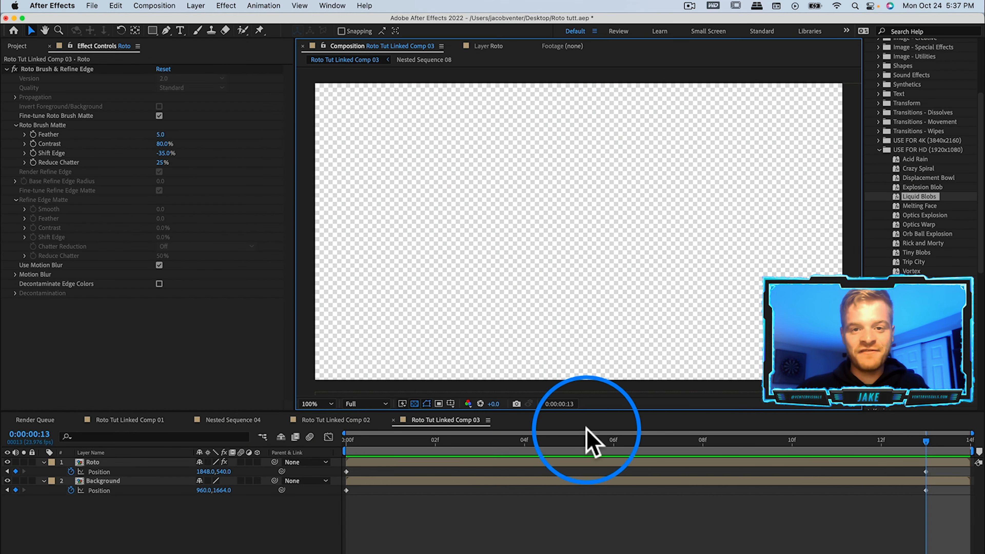
pyautogui.moveTo(918, 441); pyautogui.dragTo(511, 458)
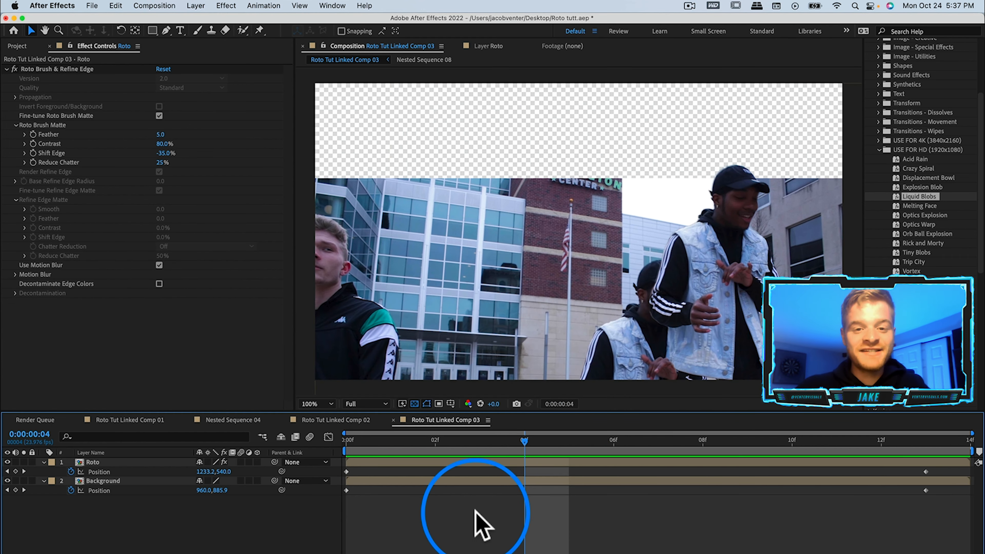
pyautogui.moveTo(240, 462); pyautogui.dragTo(240, 497)
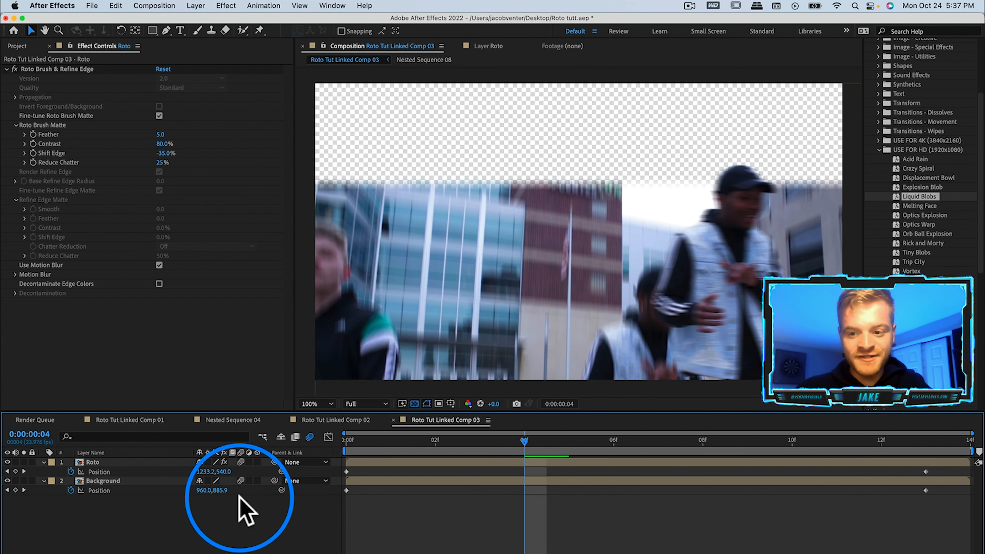
# Step: Apply Easy Ease Out to the starting Position keyframes of the Roto and Background layers, and save the project
pyautogui.click(346, 490)
pyautogui.keyDown('shift'); pyautogui.click(346, 471); pyautogui.keyUp('shift')
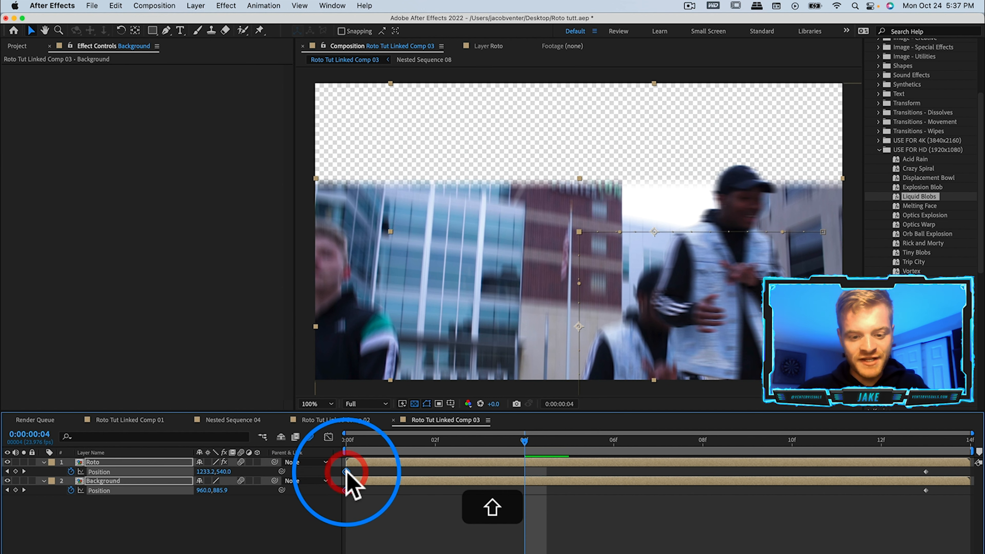
pyautogui.rightClick(346, 471)
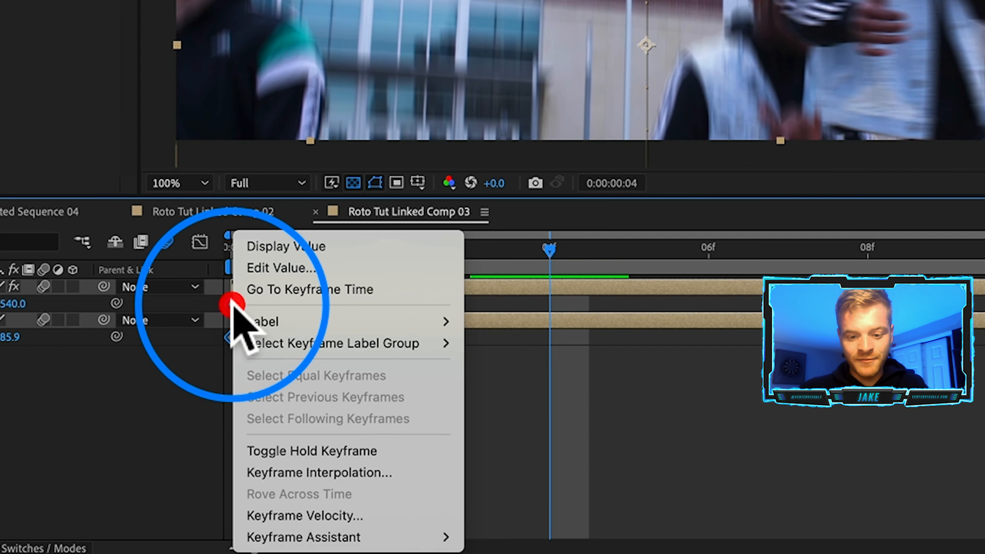
pyautogui.moveTo(414, 553)
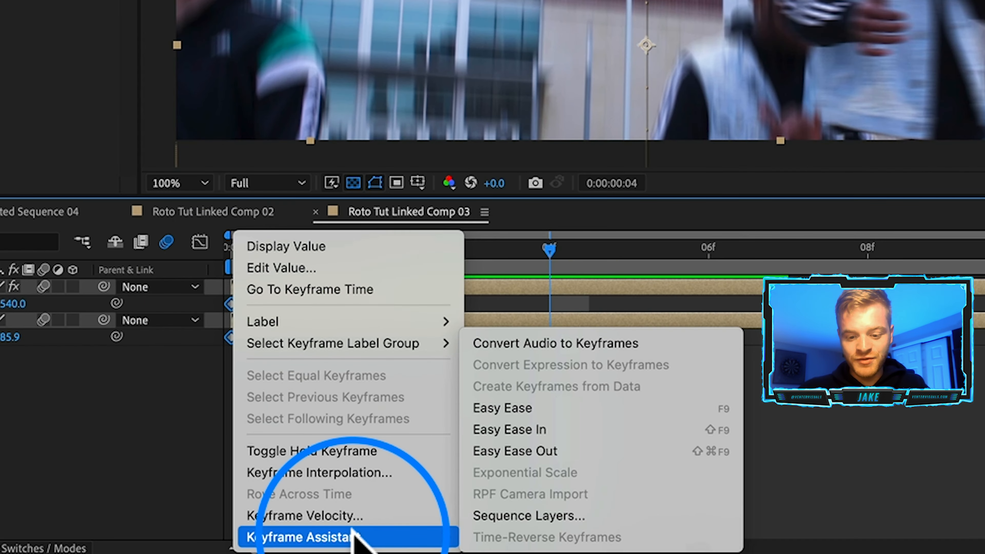
pyautogui.click(558, 450)
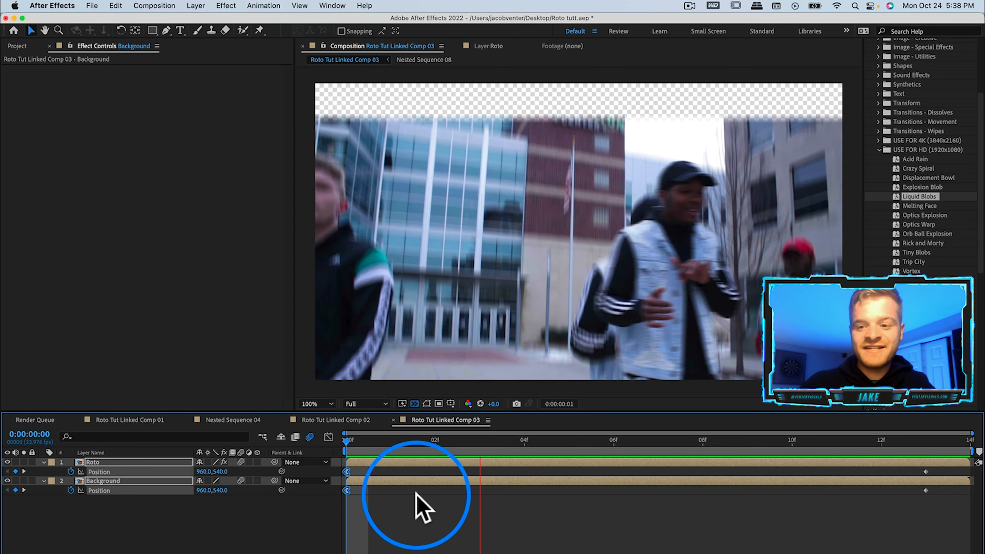
pyautogui.press('space')
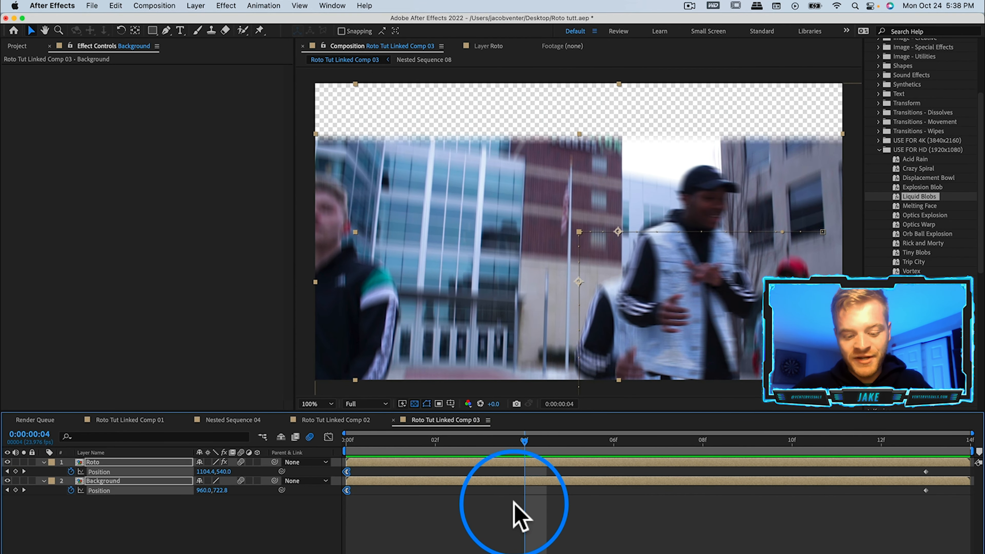
pyautogui.press('super+s')
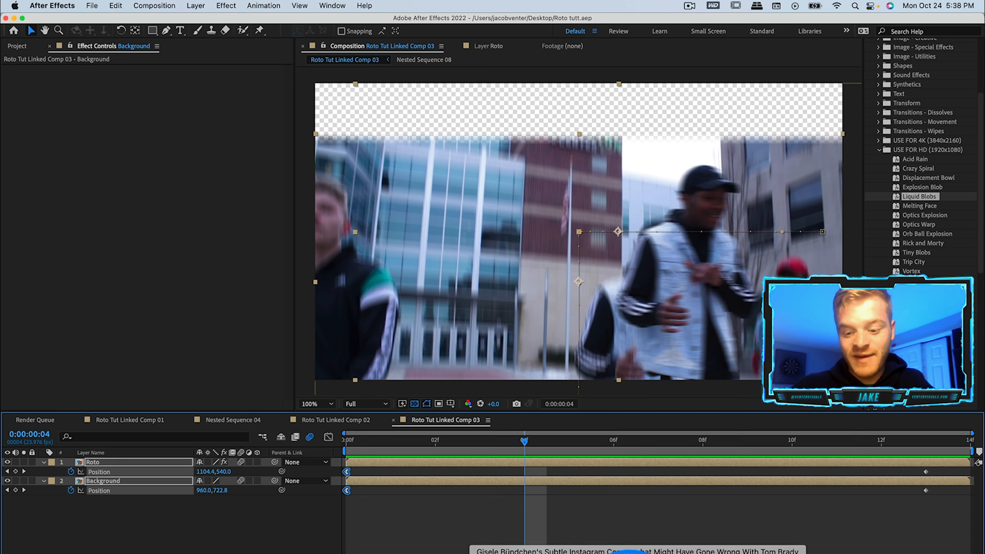
# Step: Switch to Premiere Pro and play back Sequence 01 with an In point at 00:00:19:10 and an Out point at 00:00:22:09
pyautogui.press('super+Tab')
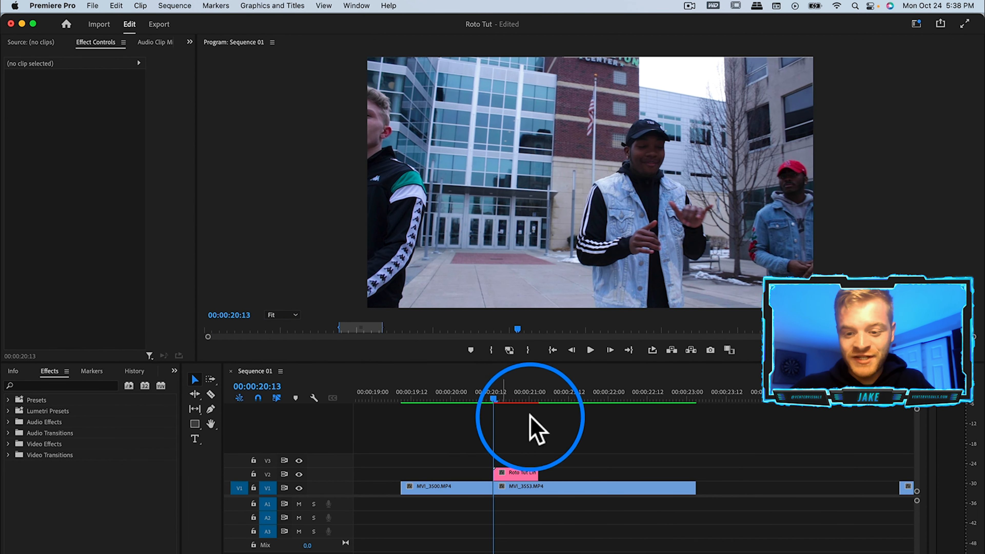
pyautogui.click(405, 396)
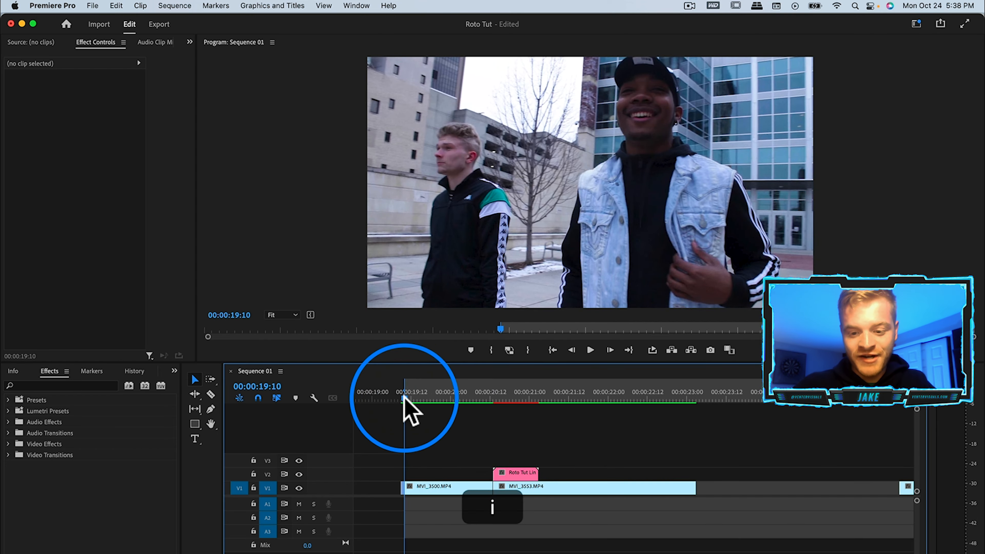
pyautogui.click(637, 396)
pyautogui.press('o')
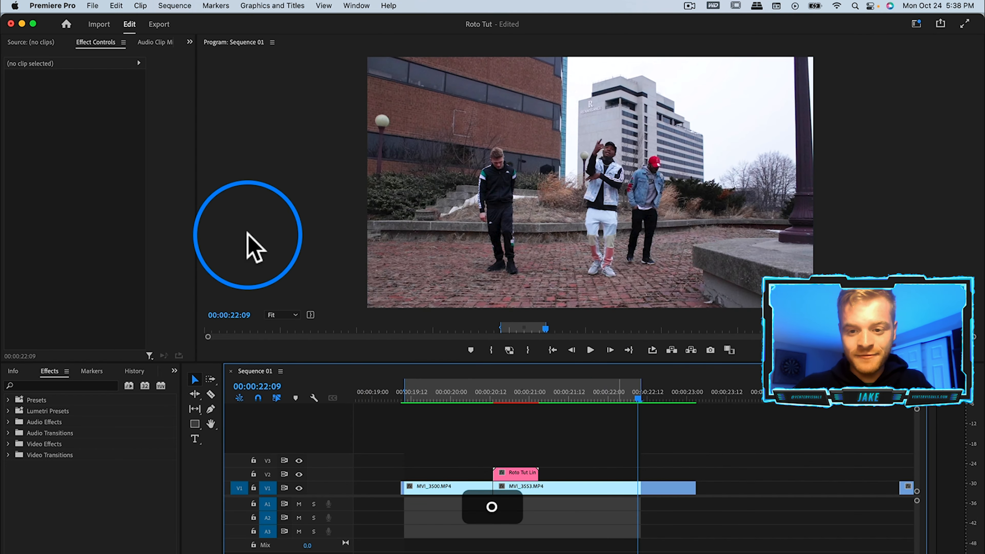
pyautogui.press('space')
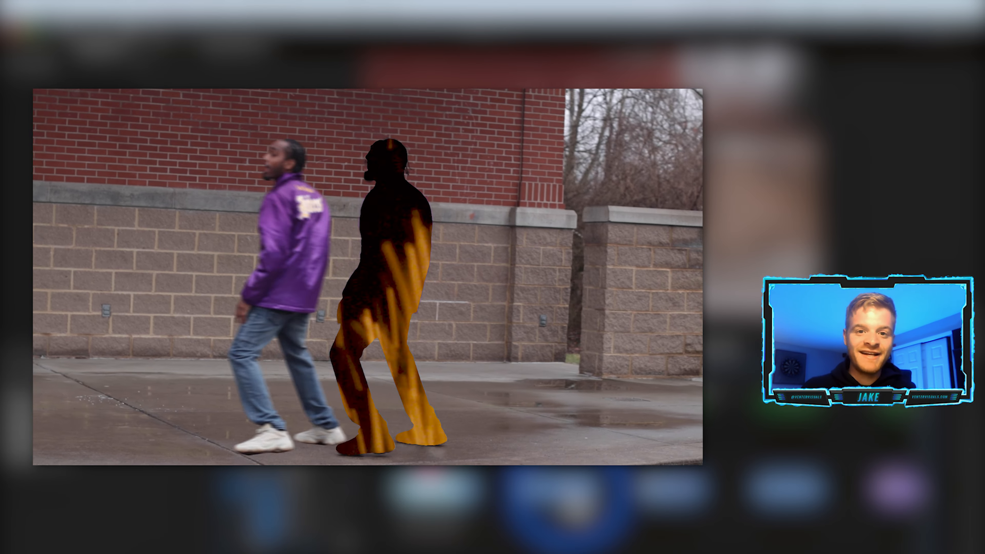
# Step: Nest the MVI_1052.MP4 clip on V1
pyautogui.click(569, 489)
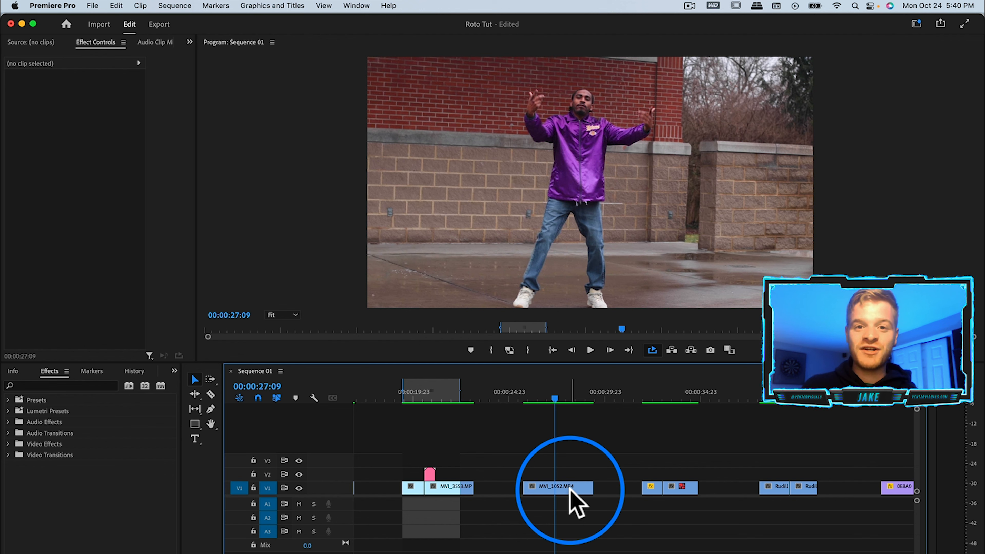
pyautogui.click(563, 487)
pyautogui.rightClick(570, 489)
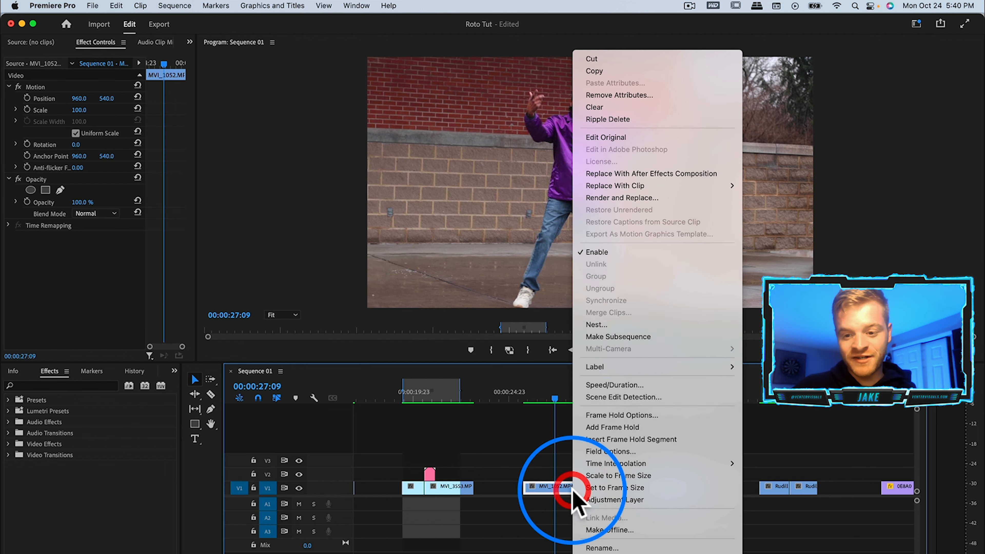
pyautogui.click(597, 322)
pyautogui.click(520, 330)
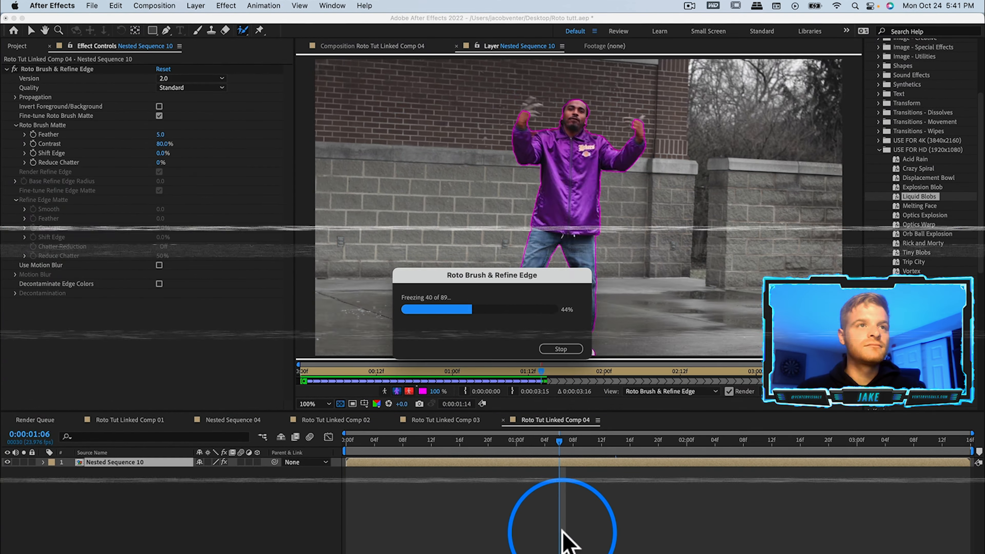
# Step: In Roto Tut Linked Comp 04, duplicate the Nested Sequence 10 layer and remove Roto Brush & Refine Edge from the lower copy
pyautogui.press('v')
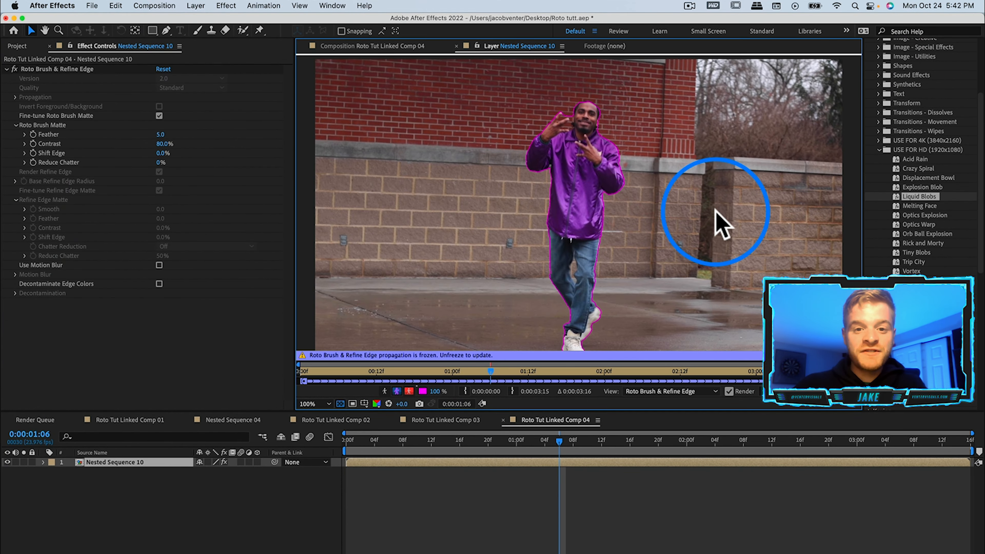
pyautogui.click(361, 46)
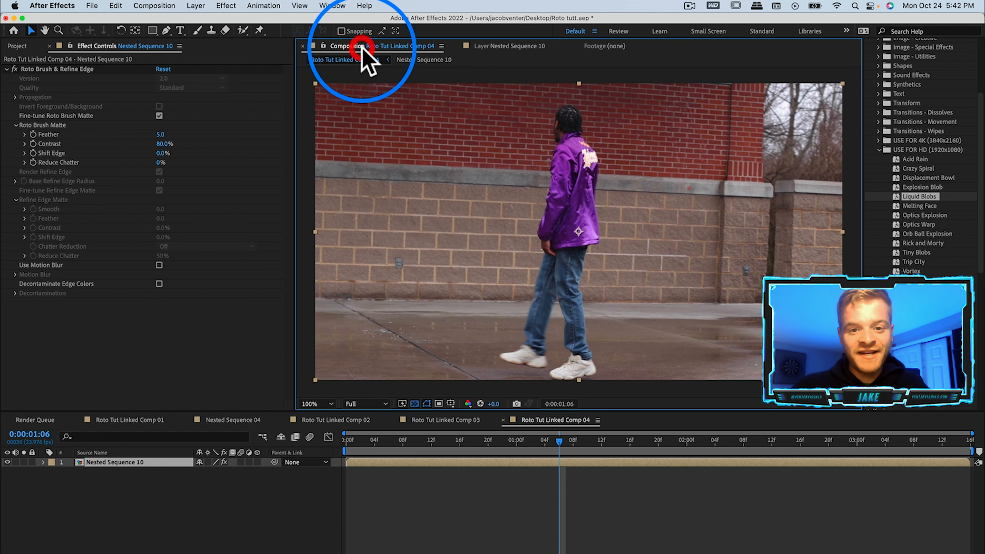
pyautogui.click(147, 461)
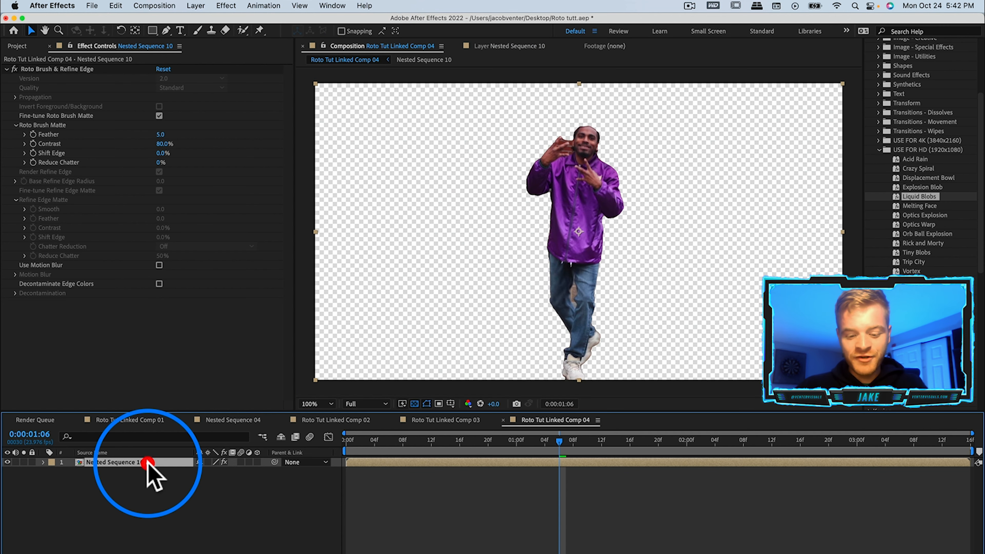
pyautogui.press('super+d')
pyautogui.click(140, 472)
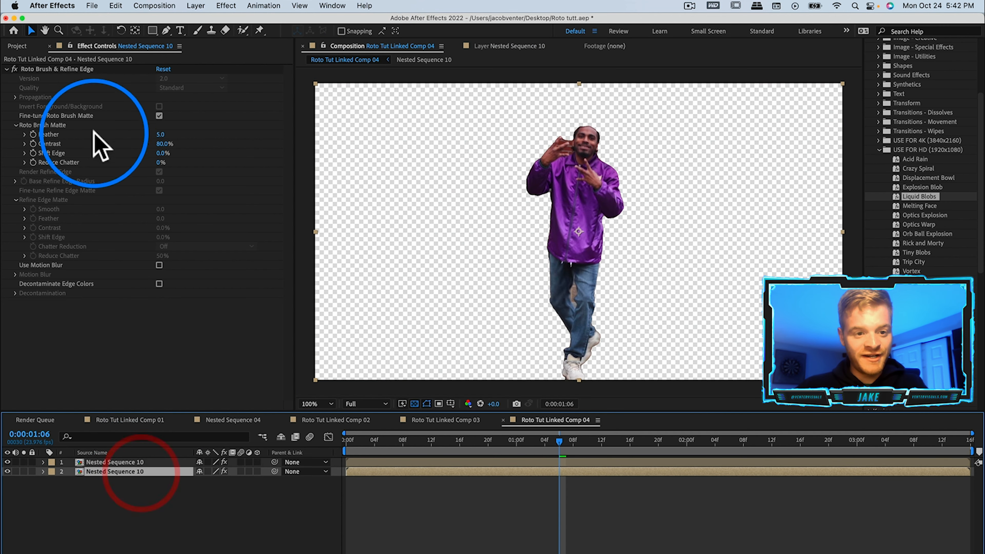
pyautogui.click(58, 69)
pyautogui.press('BackSpace')
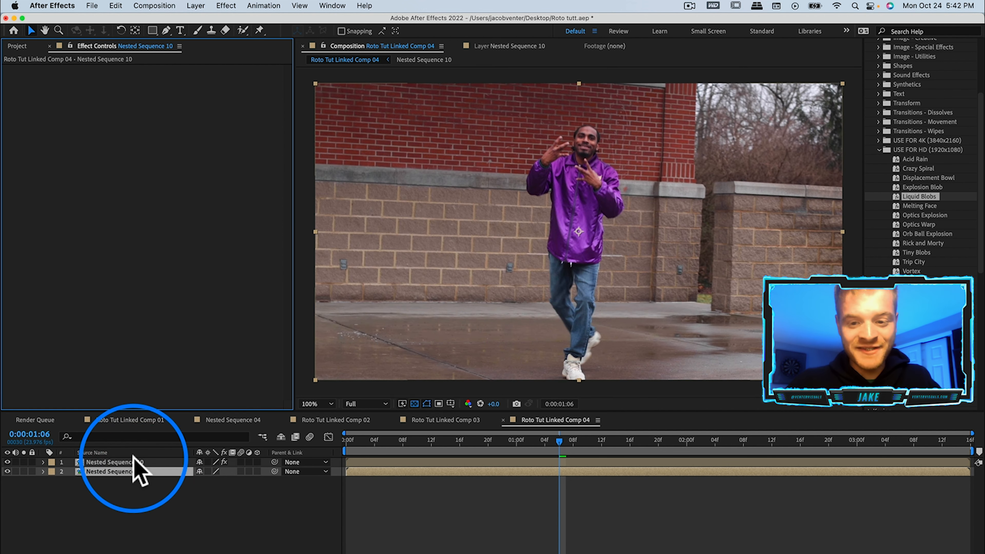
pyautogui.click(155, 509)
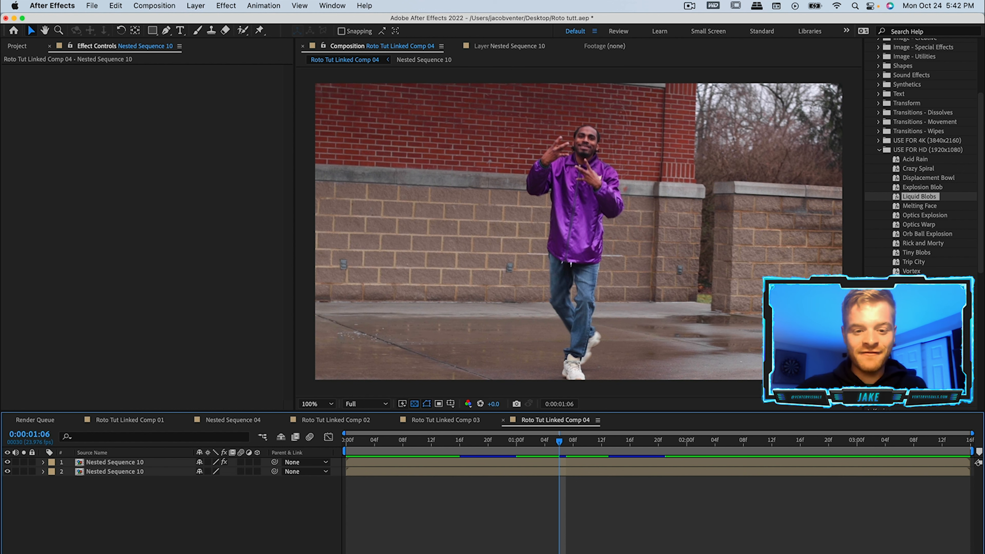
# Step: Add Fire Burst (7).mov to the composition and place it between the two Nested Sequence 10 layers
pyautogui.moveTo(136, 283); pyautogui.dragTo(181, 516)
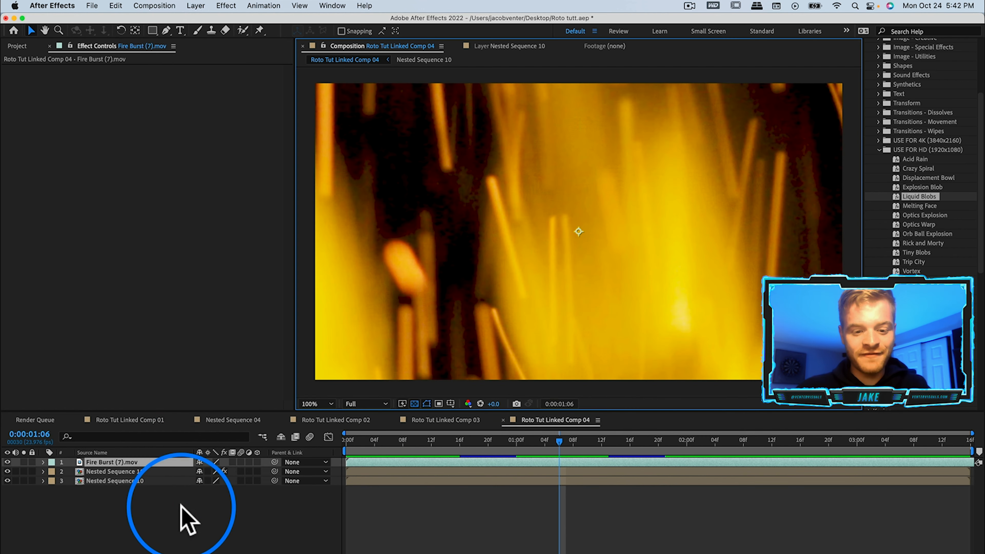
pyautogui.scroll(-3, 650, 245)
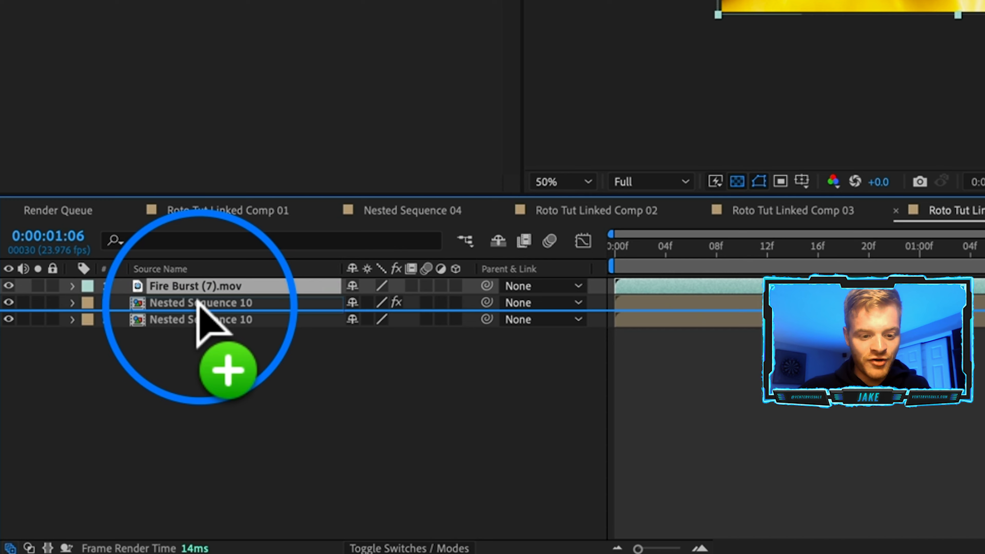
pyautogui.moveTo(197, 299); pyautogui.dragTo(200, 304)
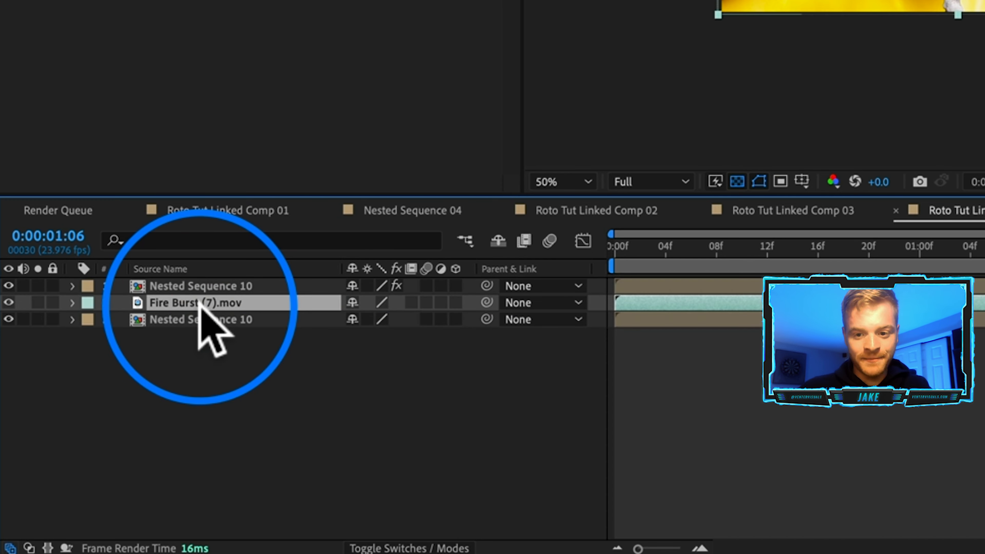
# Step: Set the Fire Burst (7).mov layer's track matte to Alpha Matte "Nested Sequence 10"
pyautogui.click(408, 547)
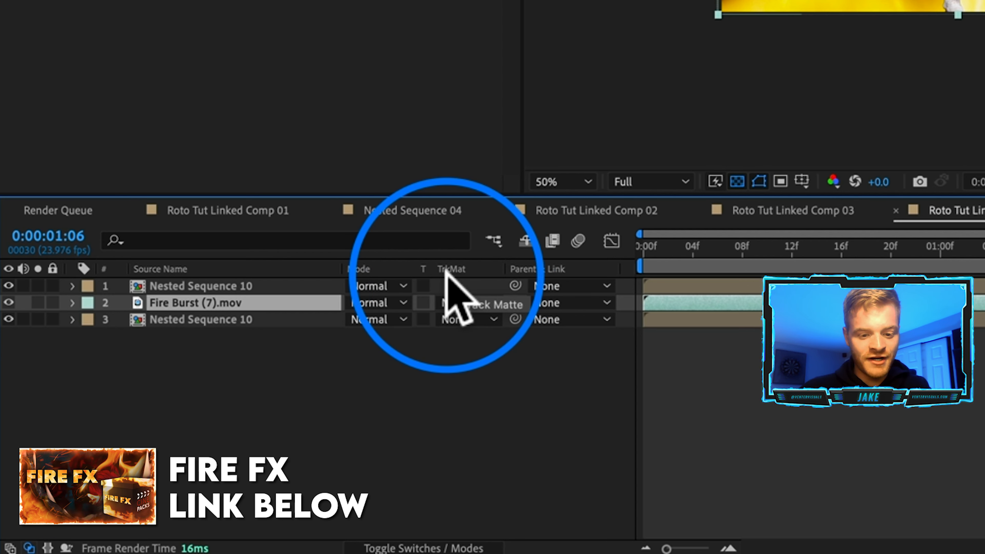
pyautogui.click(281, 297)
pyautogui.click(467, 303)
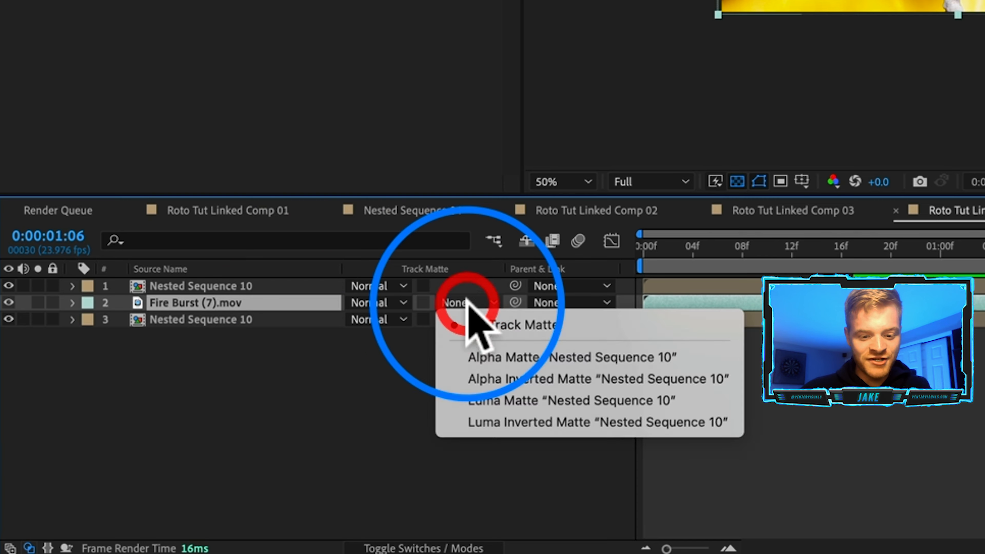
pyautogui.click(533, 360)
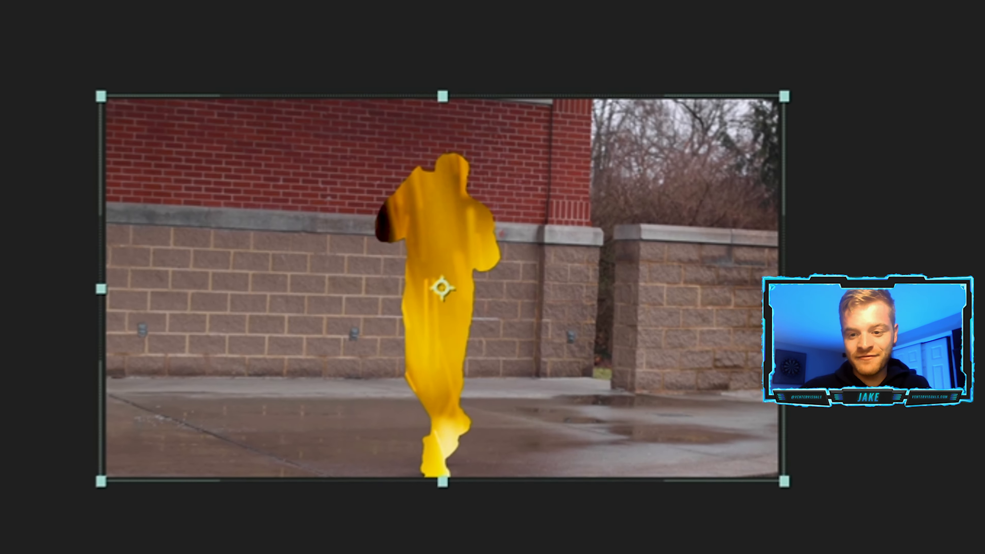
pyautogui.moveTo(569, 441); pyautogui.dragTo(353, 441)
pyautogui.press('F2')
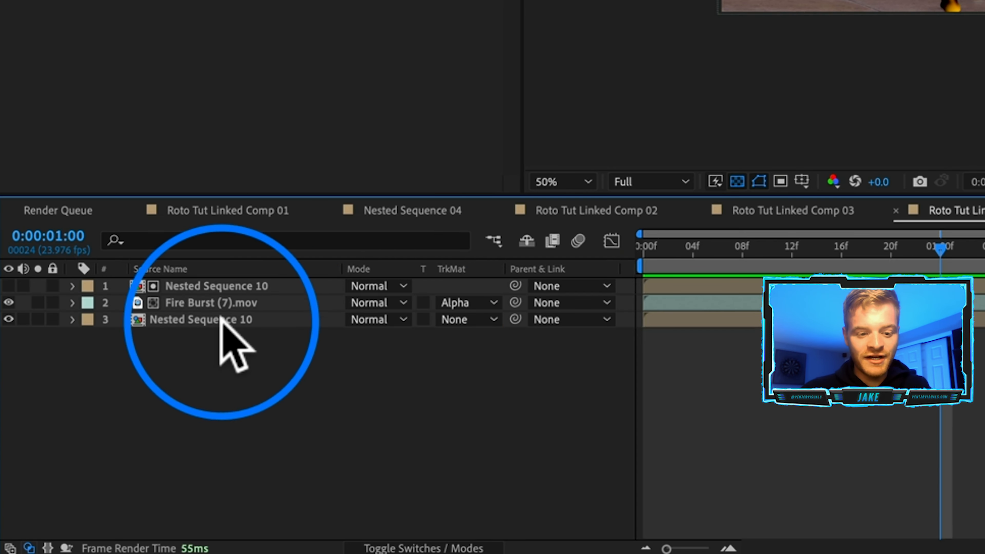
# Step: Duplicate the top Nested Sequence 10 layer and return to the start of Roto Tut Linked Comp 04
pyautogui.click(209, 287)
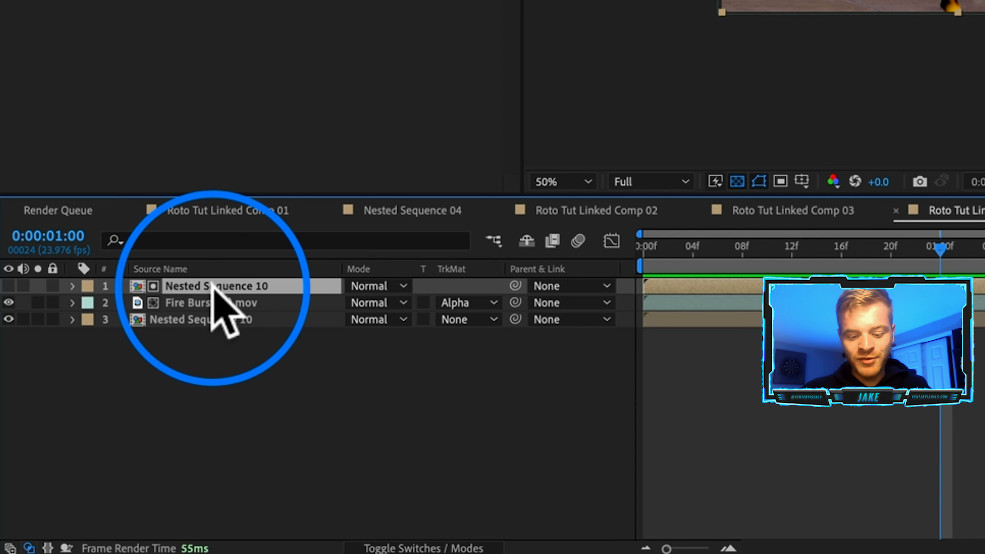
pyautogui.hotkey('ctrl', 'd')
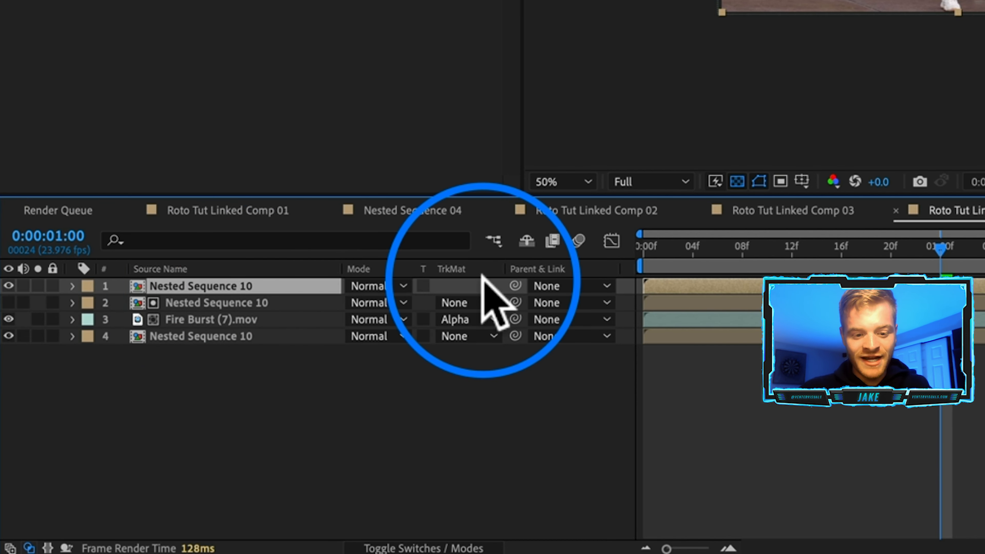
pyautogui.moveTo(698, 250); pyautogui.dragTo(627, 248)
# Step: Keyframe the top copy's Position from frame 0, move it to 576, 540 at 0:00:00:18, and hold that position at 0:00:02:12
pyautogui.press('p')
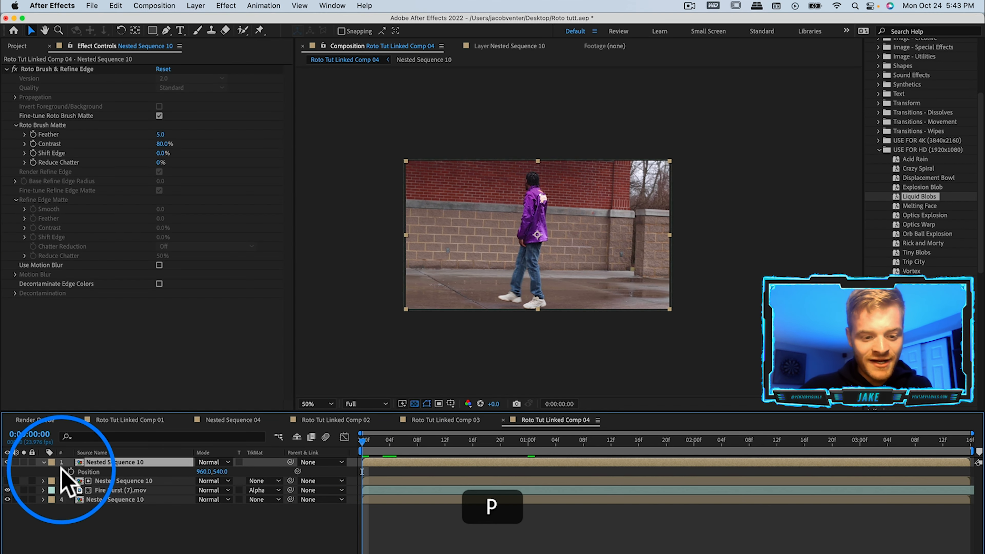
pyautogui.click(71, 471)
pyautogui.moveTo(438, 441); pyautogui.dragTo(488, 441)
pyautogui.moveTo(547, 259); pyautogui.dragTo(510, 257)
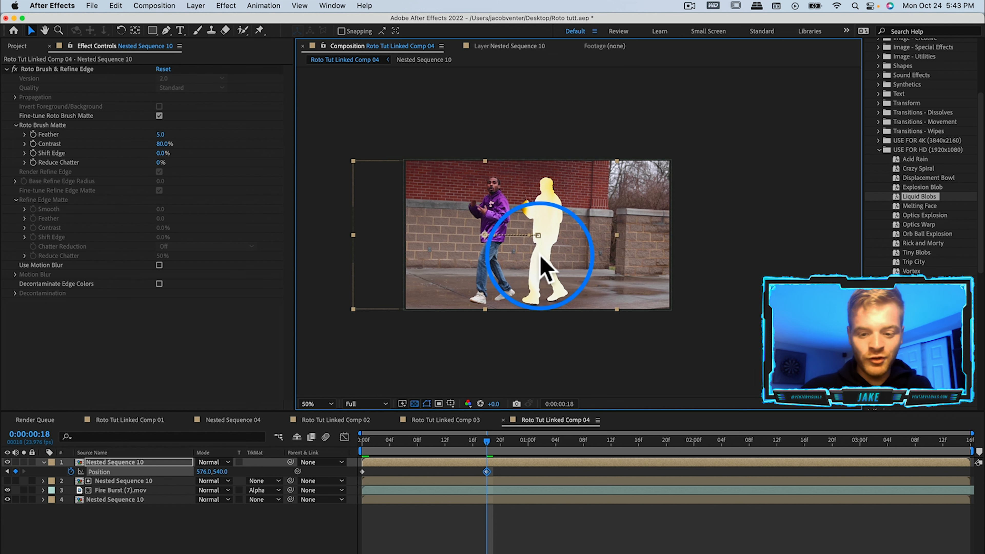
pyautogui.moveTo(580, 458); pyautogui.dragTo(774, 457)
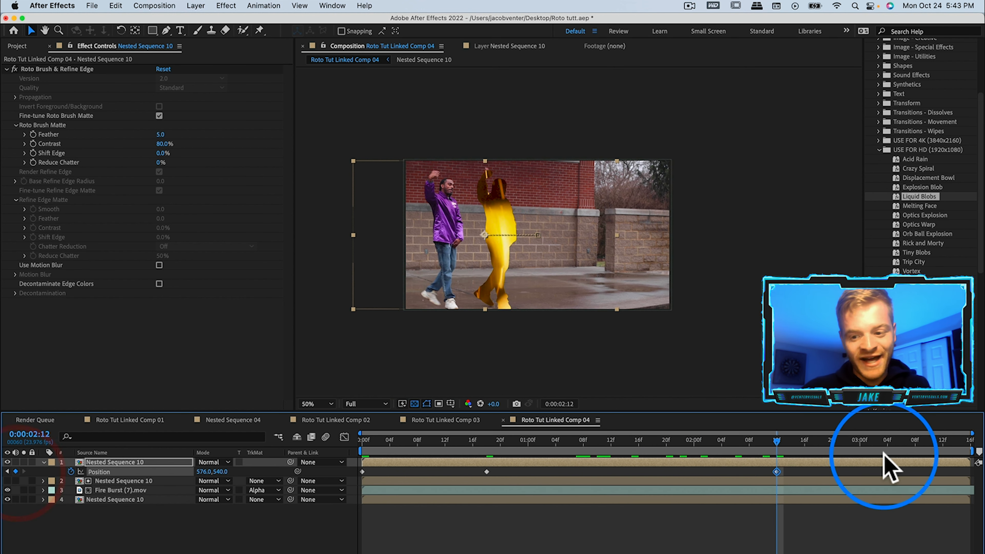
pyautogui.moveTo(793, 443); pyautogui.dragTo(859, 446)
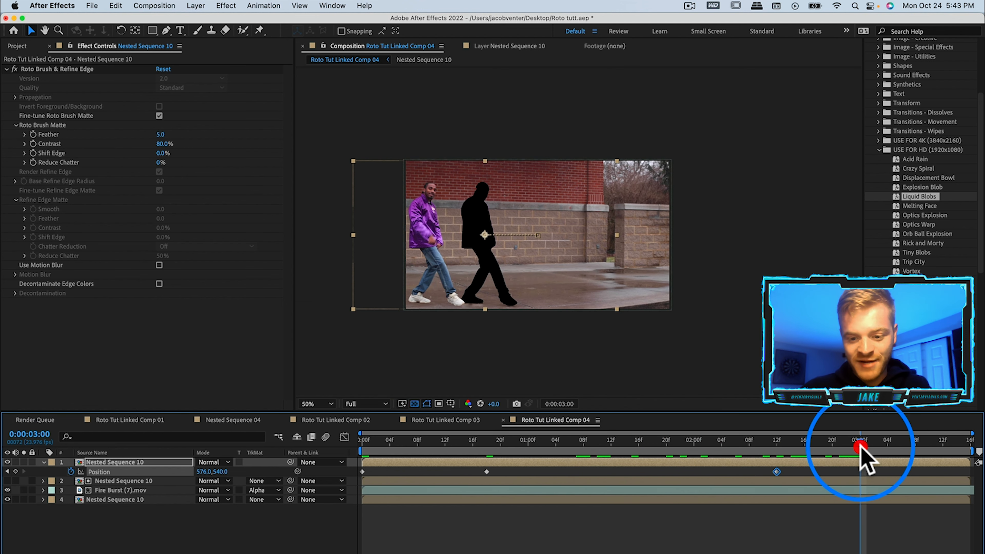
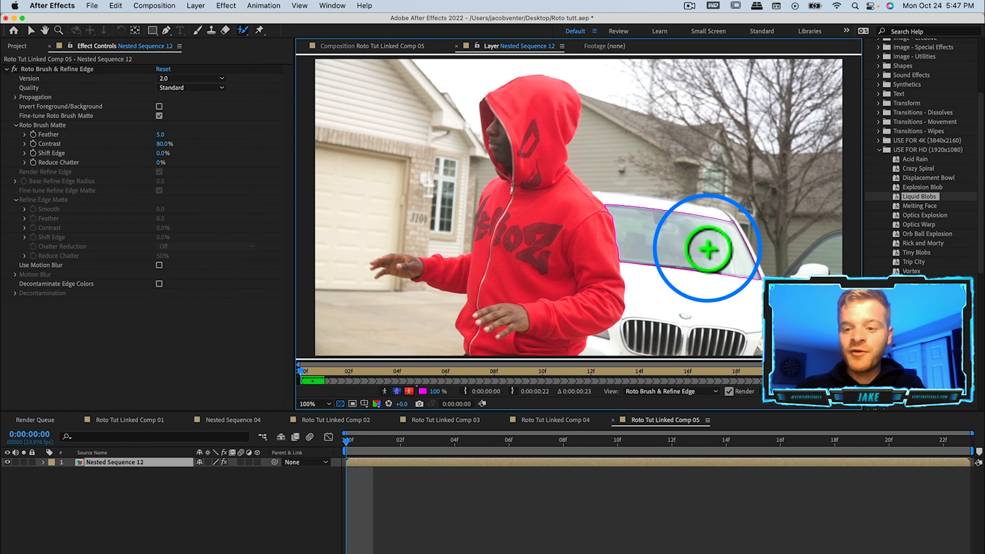
# Step: Step forward frame by frame through Nested Sequence 12 to propagate the Roto Brush selection of the car windshield
pyautogui.press('2')
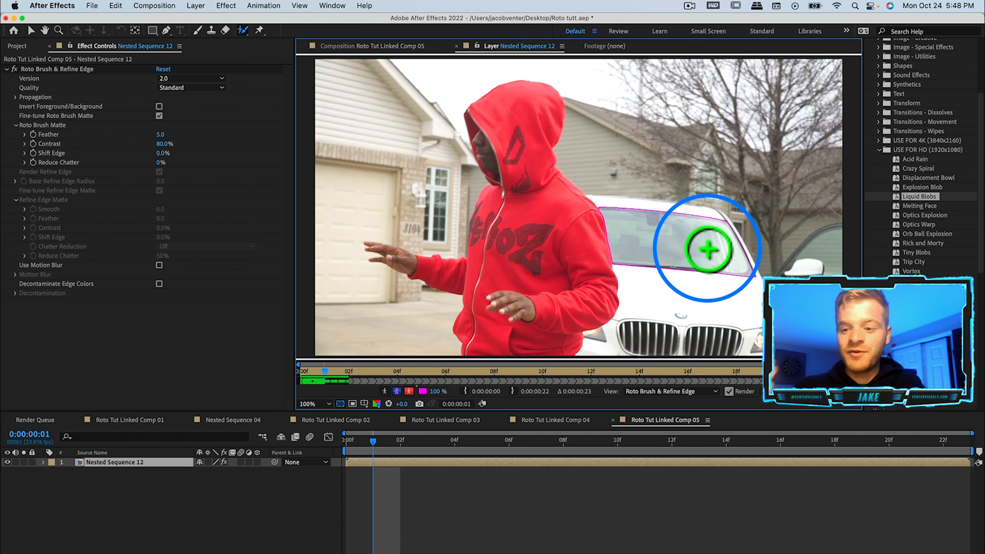
pyautogui.press('2')
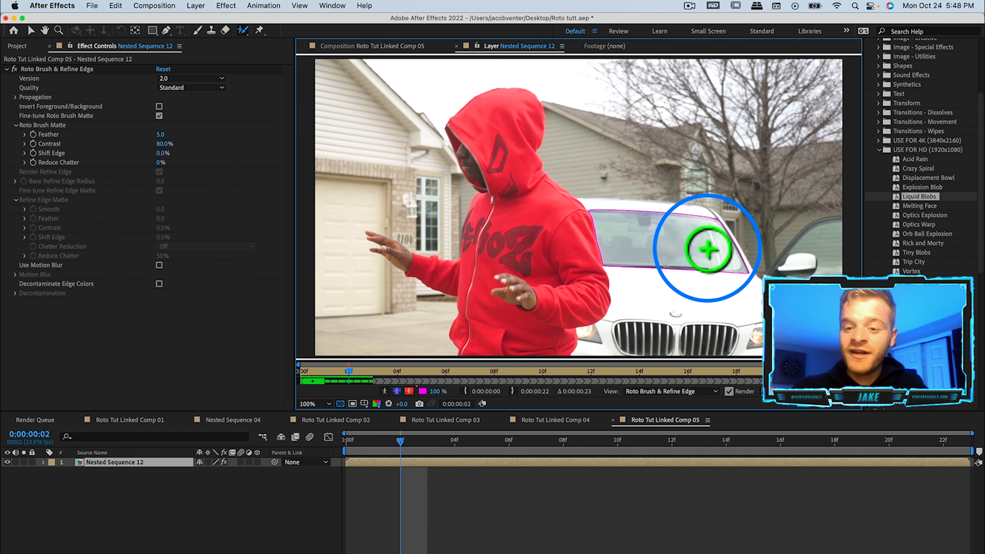
pyautogui.press('2')
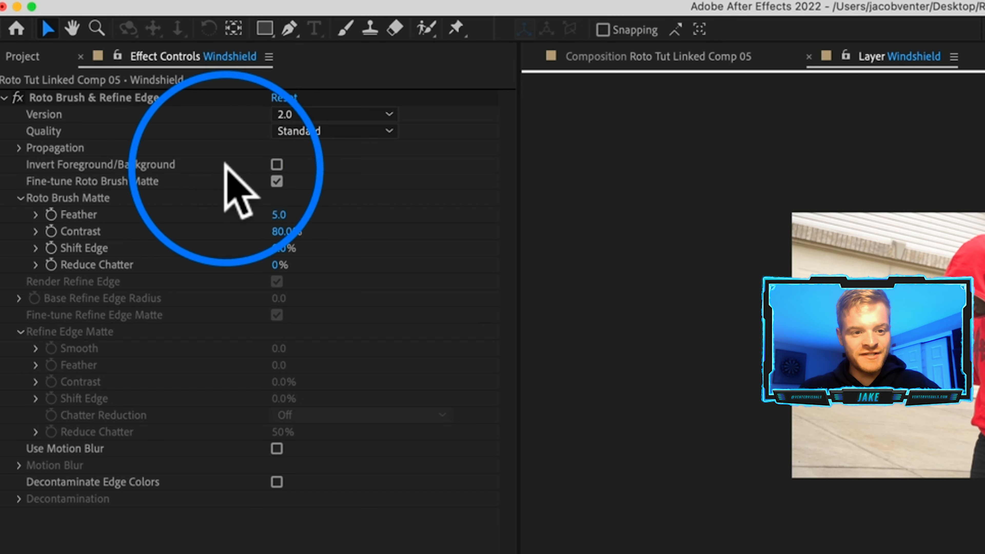
# Step: Invert the foreground and background of the Windshield layer's Roto Brush matte and return to the Roto Tut Linked Comp 05 composition view
pyautogui.click(276, 164)
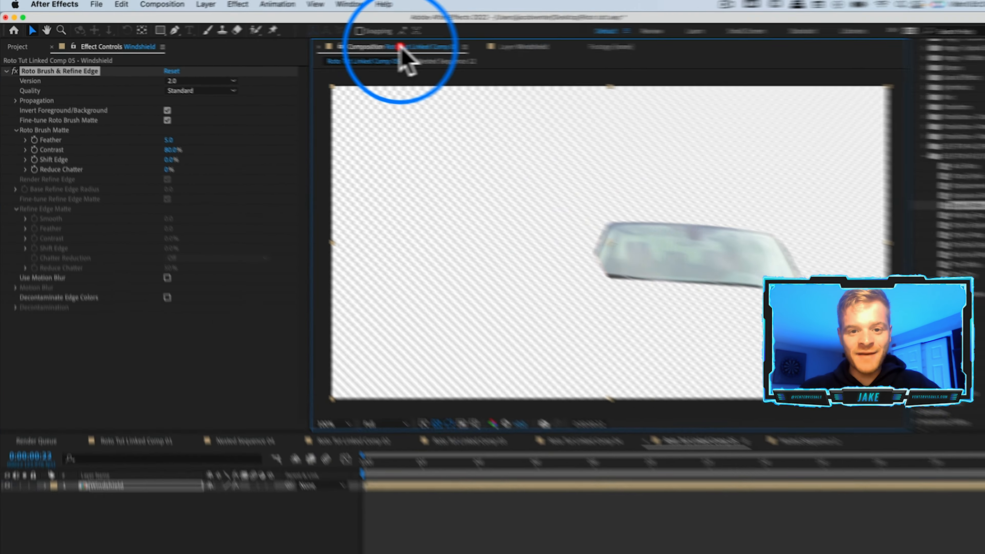
pyautogui.click(712, 58)
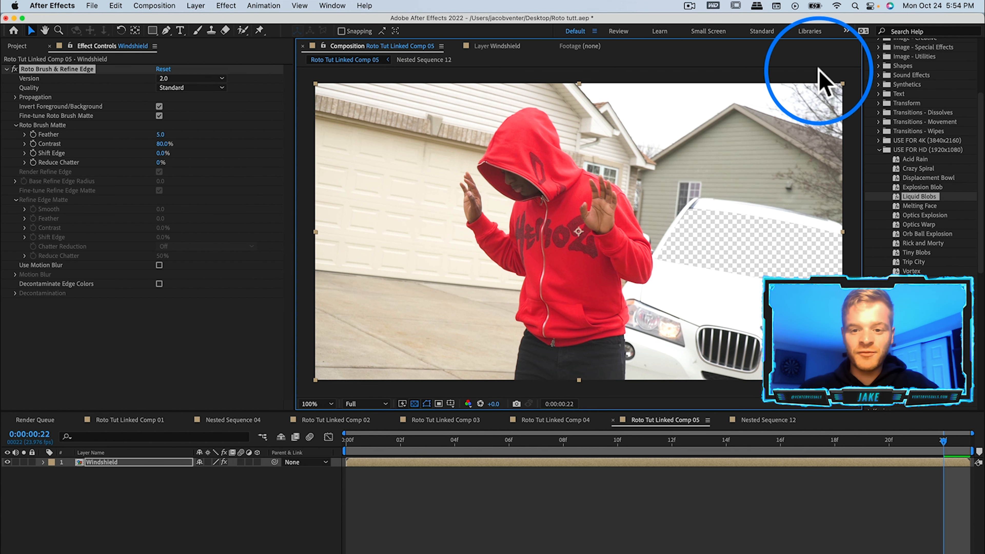
pyautogui.click(155, 475)
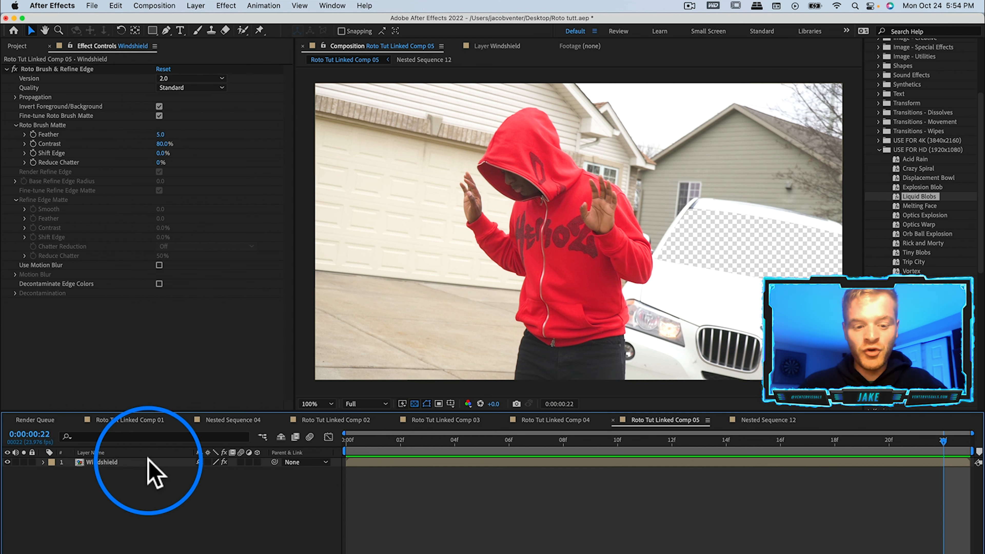
# Step: Set starting Position and Scale keyframes on the Windshield layer at frame 0
pyautogui.click(108, 462)
pyautogui.click(43, 462)
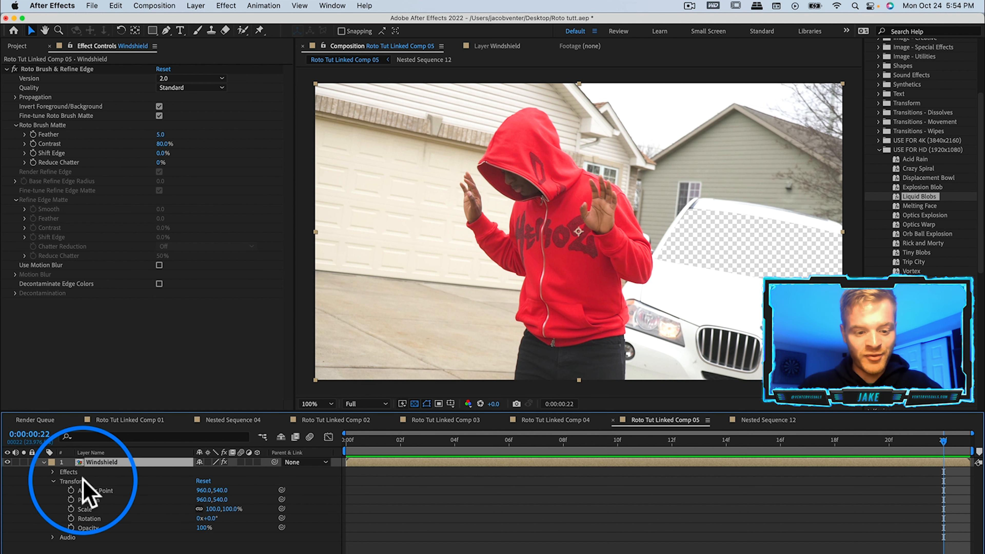
pyautogui.moveTo(521, 438); pyautogui.dragTo(327, 442)
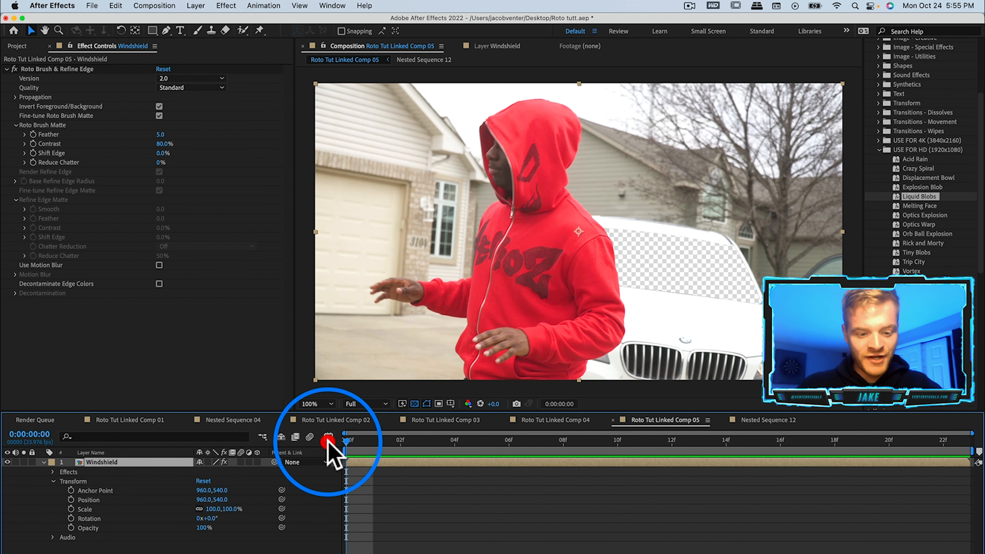
pyautogui.click(71, 499)
pyautogui.click(71, 509)
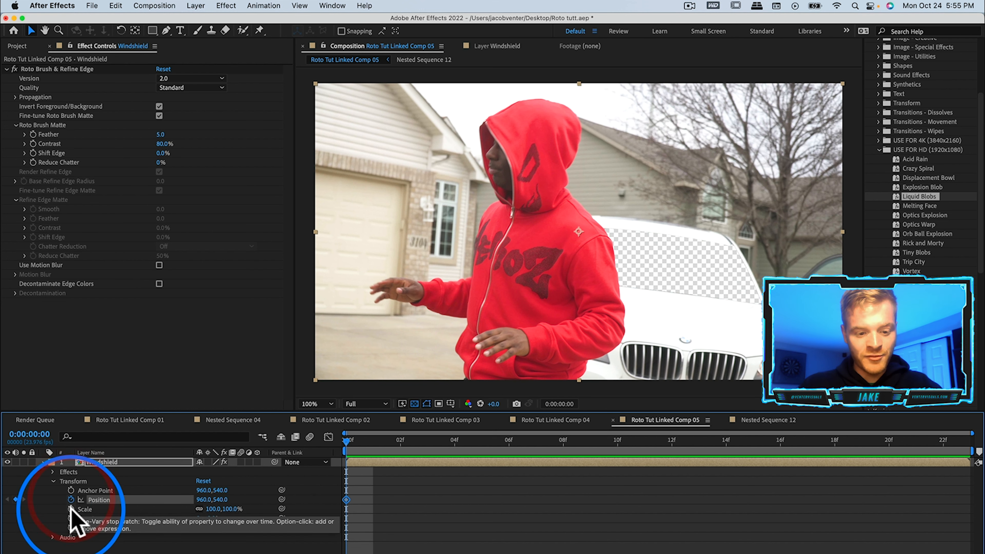
# Step: At 0:00:00:22, scale up and reposition the Windshield layer so that the view zooms through the cut-out windshield
pyautogui.moveTo(650, 458); pyautogui.dragTo(970, 460)
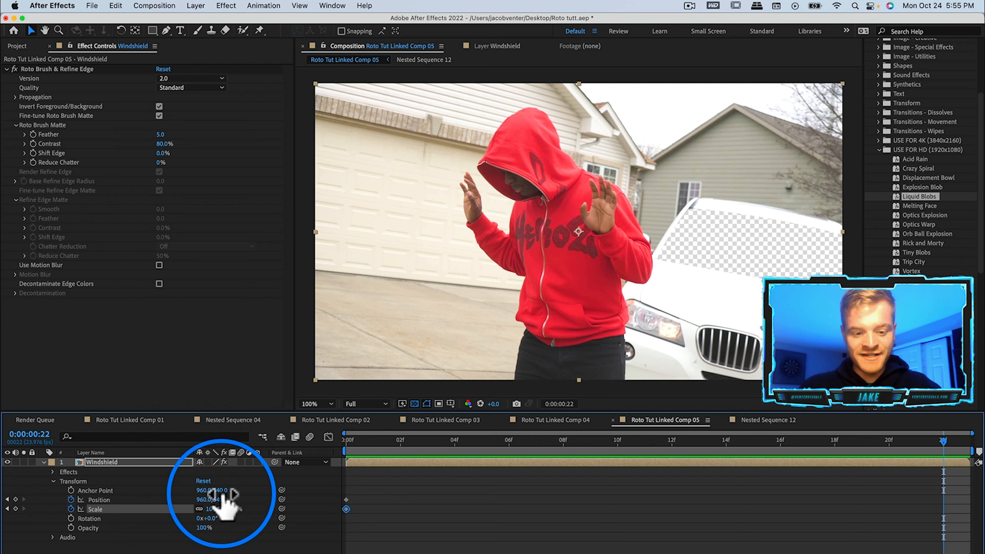
pyautogui.moveTo(213, 509); pyautogui.dragTo(347, 512)
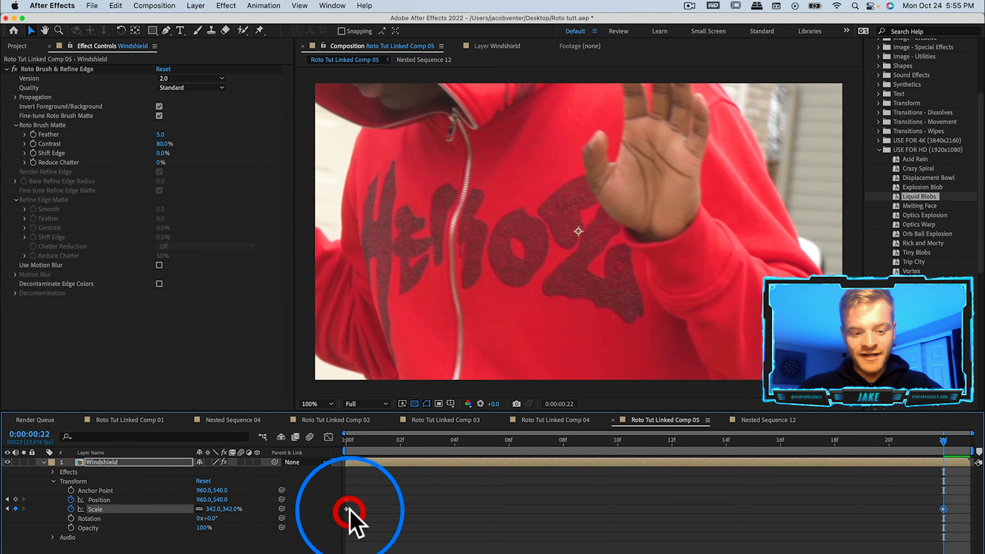
pyautogui.moveTo(721, 308); pyautogui.dragTo(66, 242)
pyautogui.moveTo(212, 509); pyautogui.dragTo(466, 517)
pyautogui.moveTo(741, 310); pyautogui.dragTo(68, 241)
pyautogui.click(578, 543)
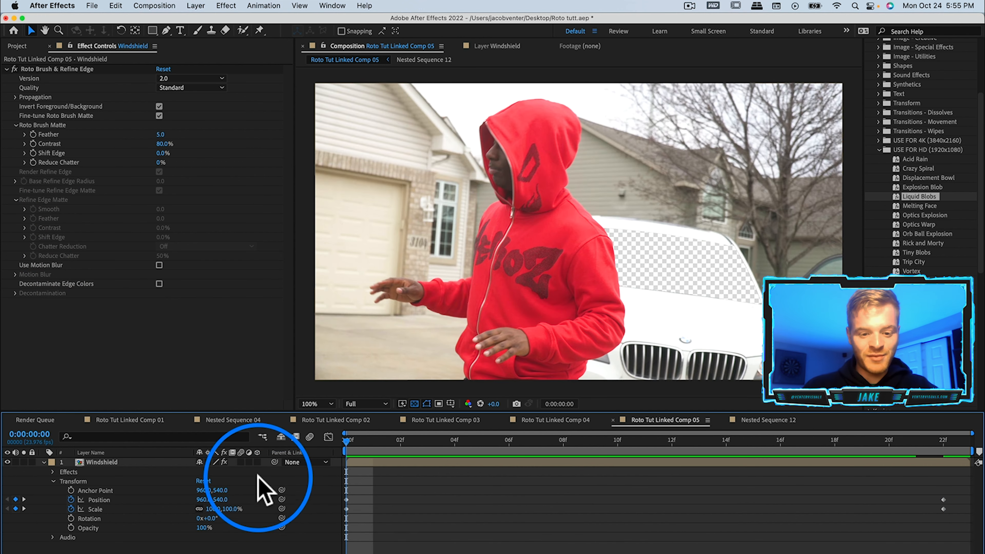
# Step: Enable motion blur on the Windshield layer and check the zoom partway through
pyautogui.click(241, 462)
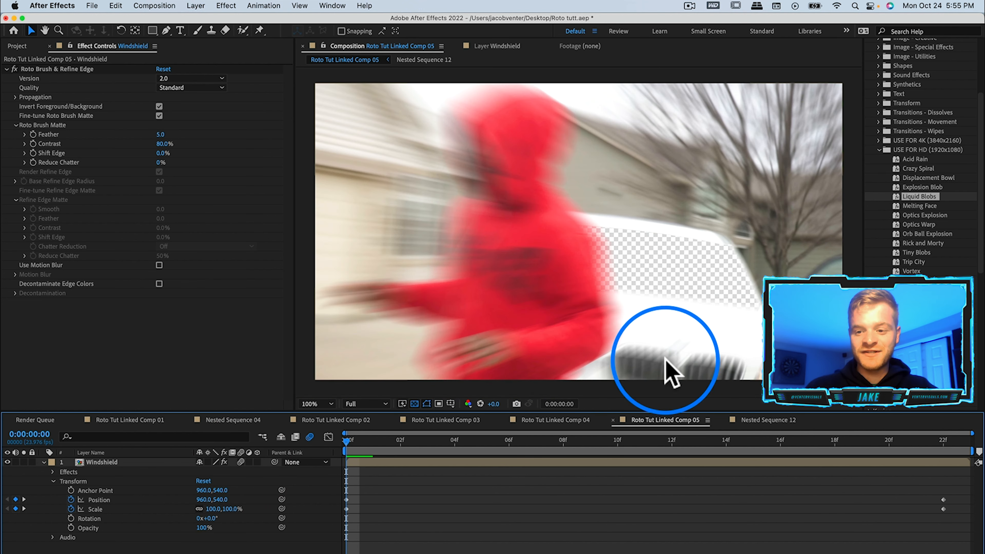
pyautogui.click(628, 451)
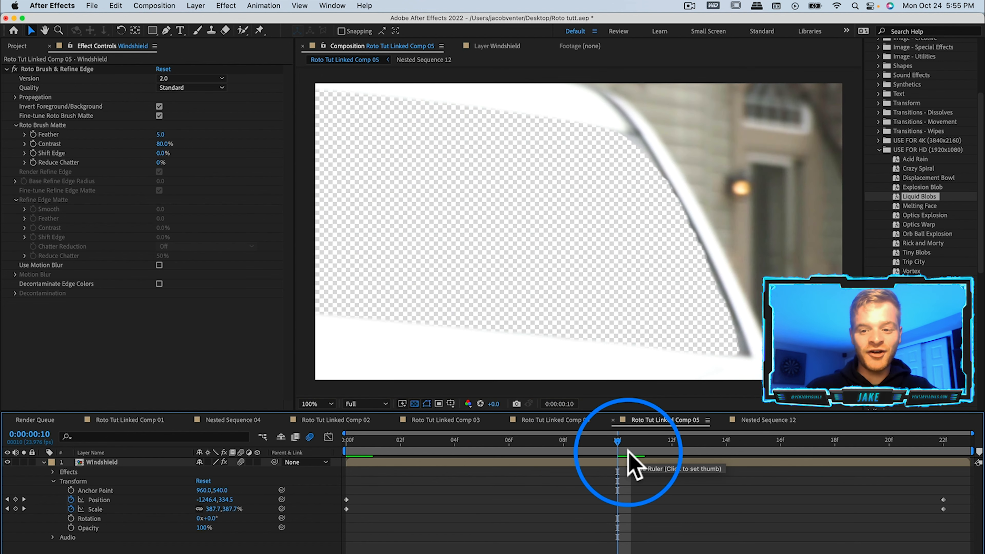
pyautogui.moveTo(618, 440); pyautogui.dragTo(239, 443)
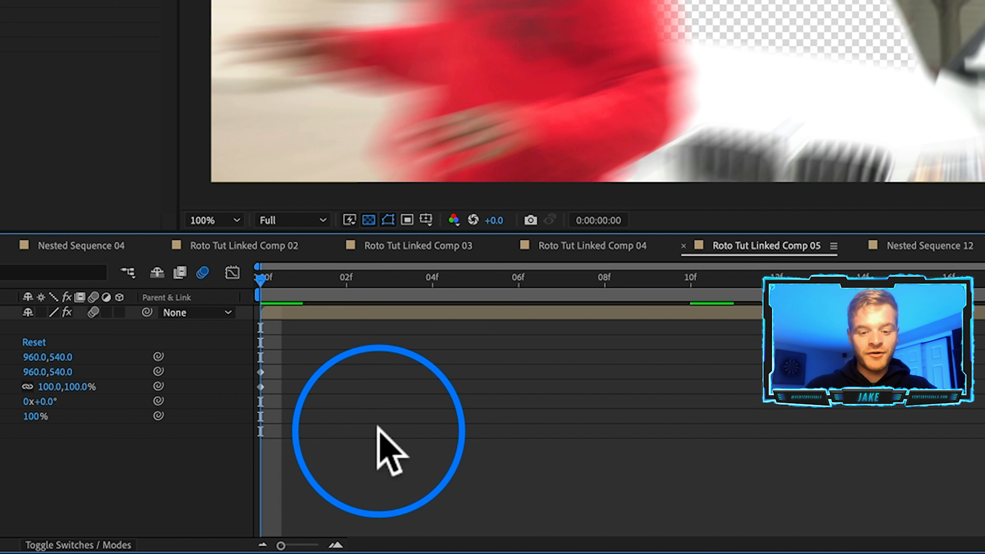
# Step: Apply Easy Ease Out to the Windshield layer's Position and Scale keyframes at frame 0
pyautogui.moveTo(290, 362); pyautogui.dragTo(263, 392)
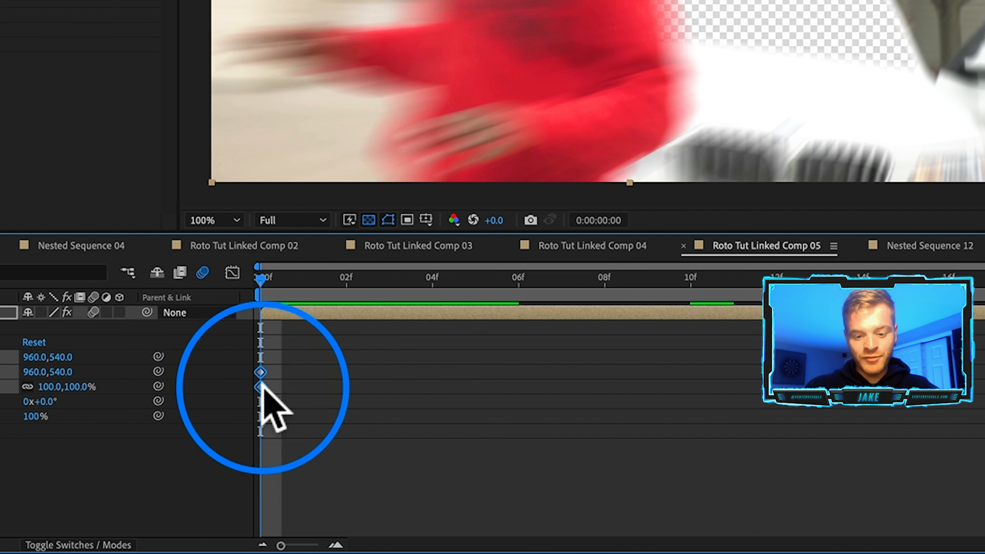
pyautogui.rightClick(261, 386)
pyautogui.moveTo(337, 535)
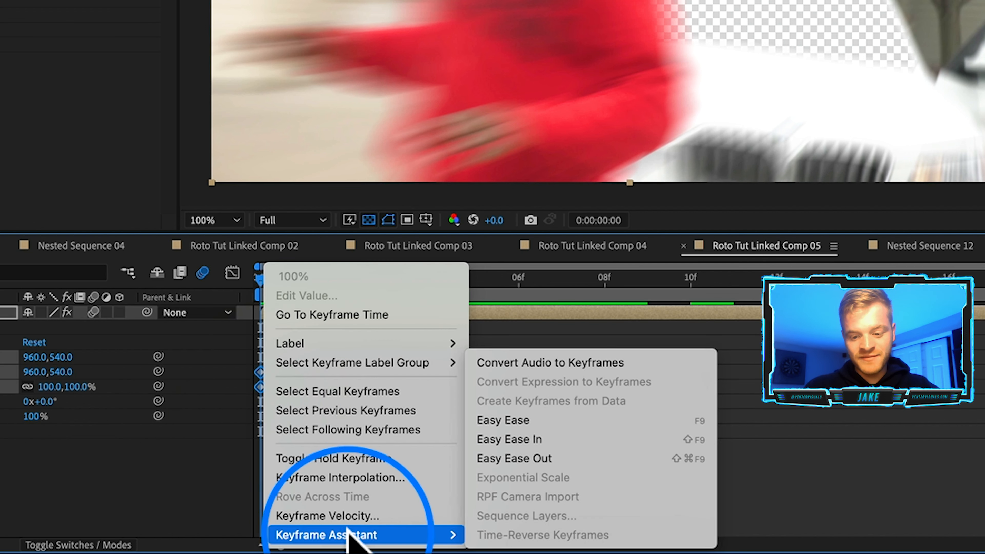
pyautogui.click(604, 451)
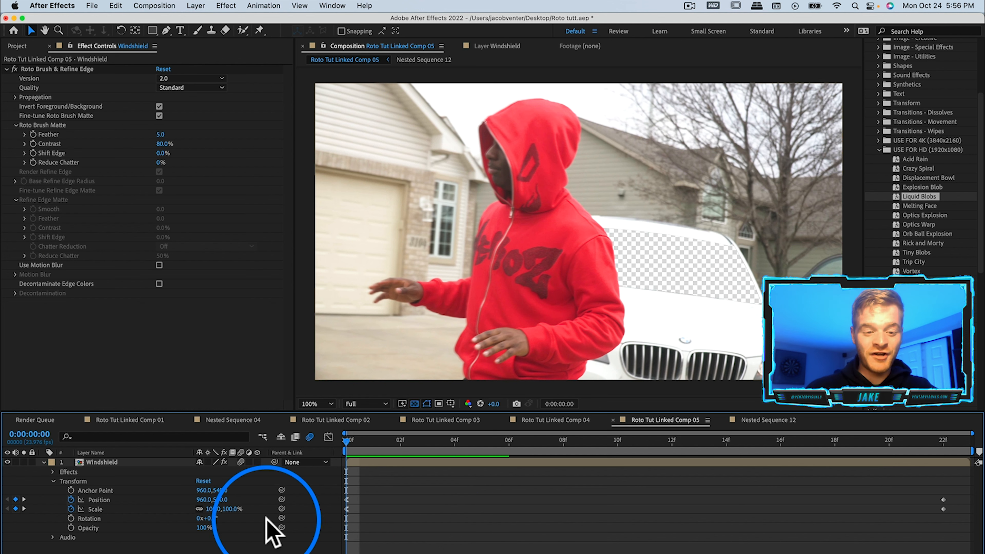
# Step: Duplicate the Windshield layer and turn off Invert Foreground/Background on the copy so that it contains only the windshield glass
pyautogui.click(108, 461)
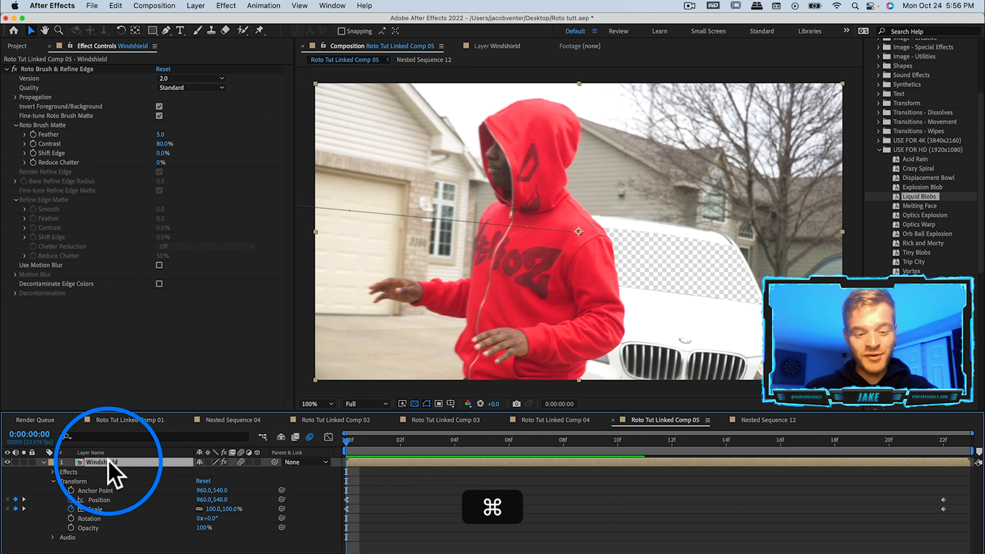
pyautogui.press('super+d')
pyautogui.click(159, 106)
pyautogui.click(159, 106)
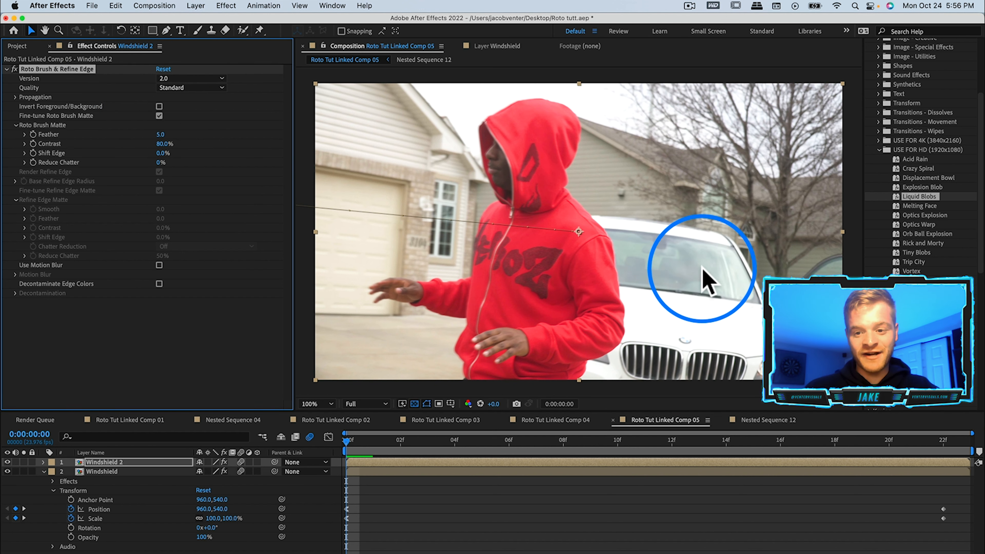
# Step: Keyframe the Windshield 2 layer's Opacity from 100% at frame 0 to 0% at 0:00:00:07
pyautogui.click(433, 459)
pyautogui.press('t')
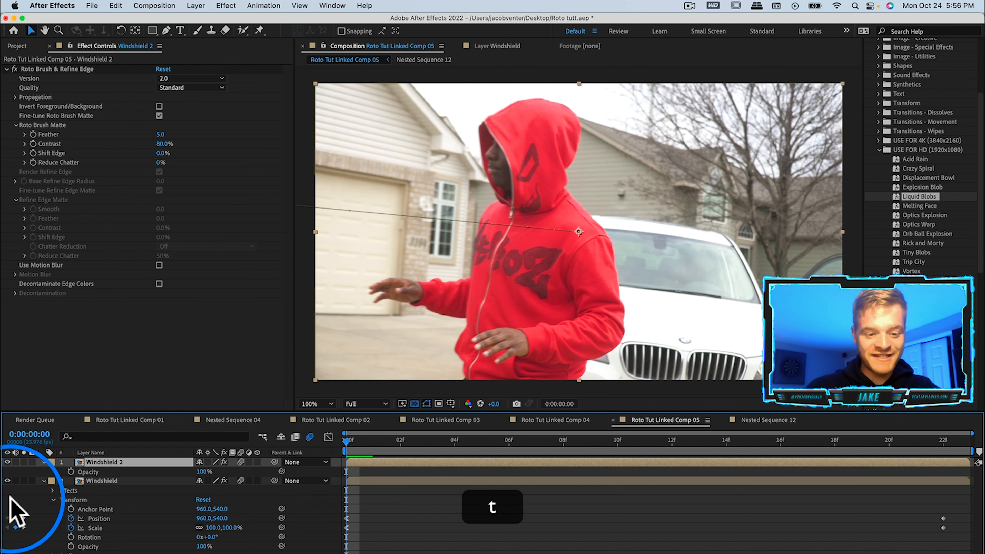
pyautogui.click(71, 471)
pyautogui.moveTo(477, 444); pyautogui.dragTo(535, 442)
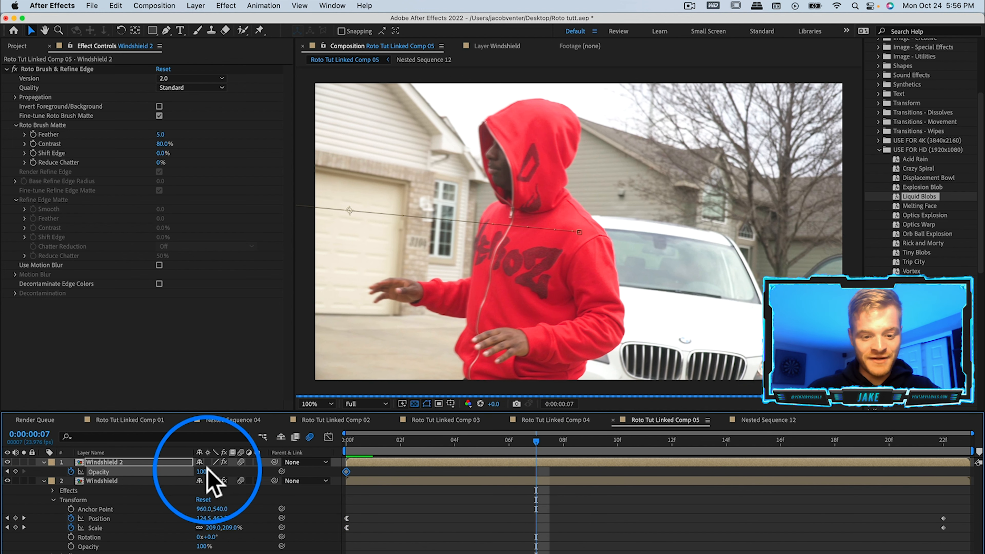
pyautogui.moveTo(34, 493); pyautogui.dragTo(4, 532)
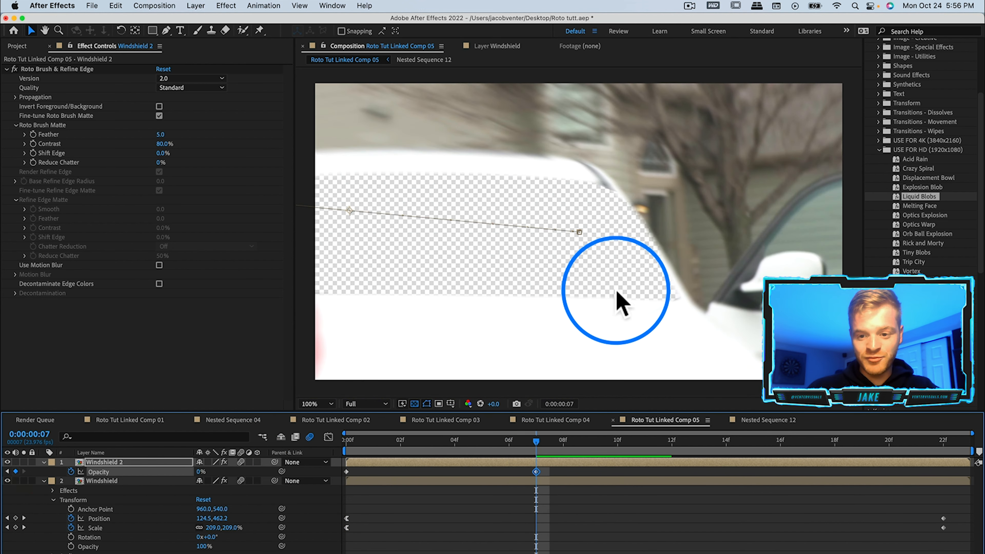
# Step: Preview the windshield zoom transition with its fading glass and save the project
pyautogui.click(411, 446)
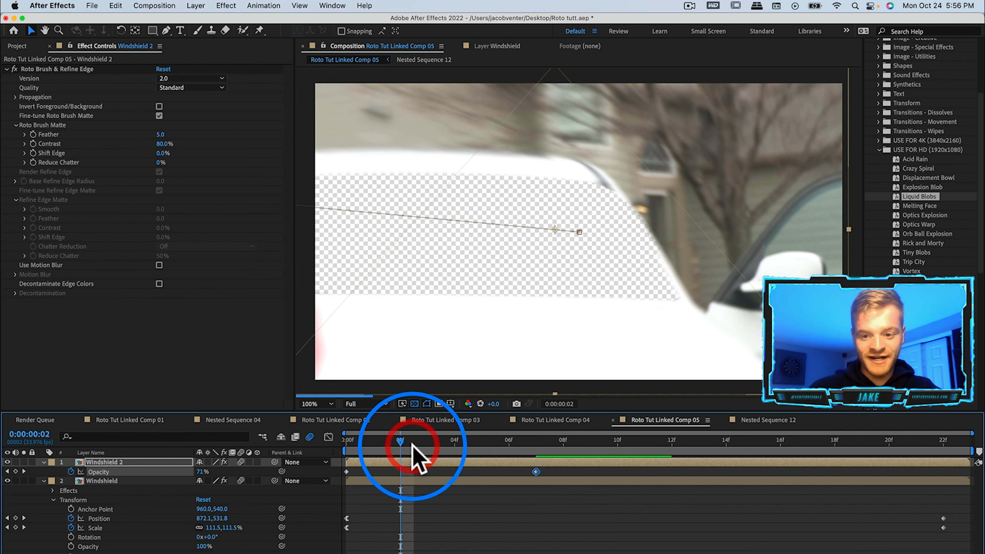
pyautogui.moveTo(411, 445); pyautogui.dragTo(343, 447)
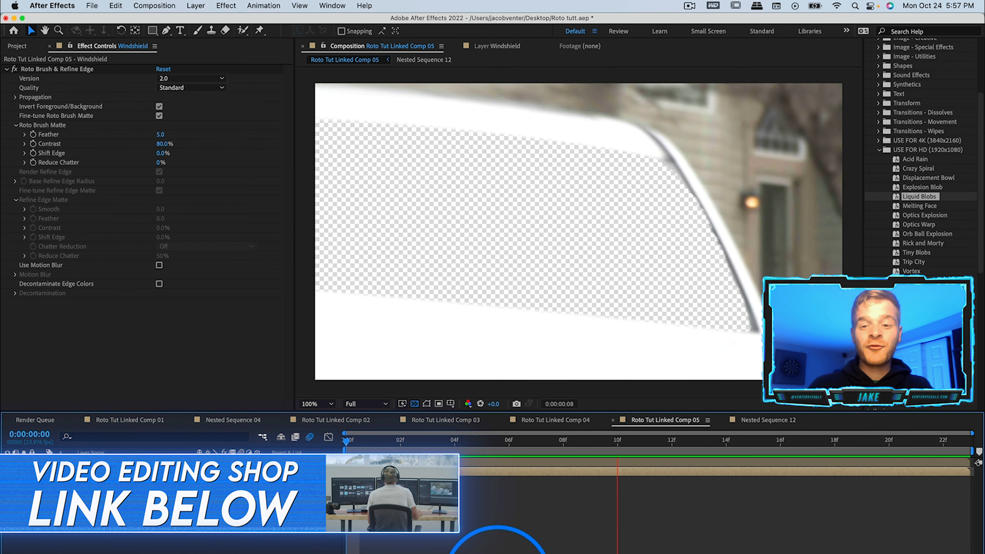
pyautogui.press('space')
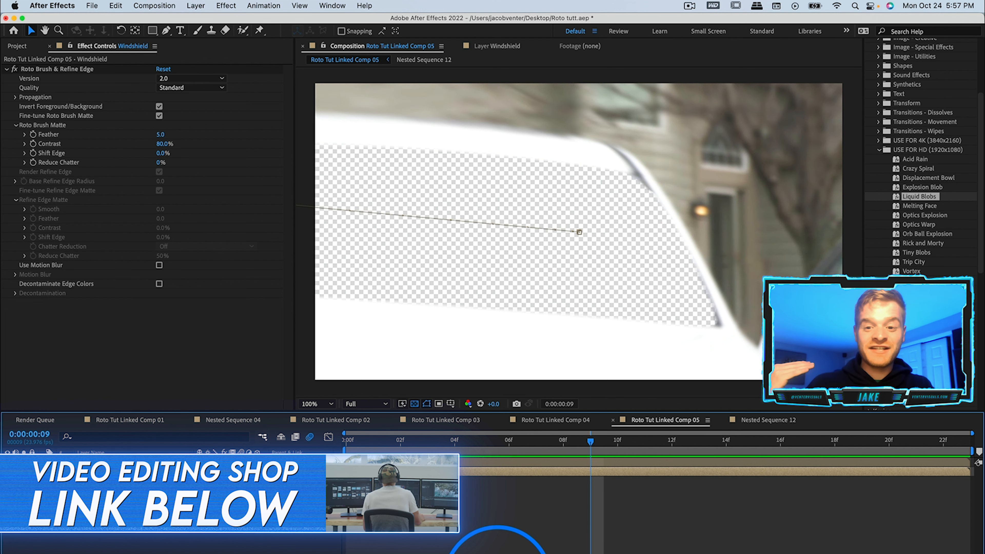
pyautogui.press('space')
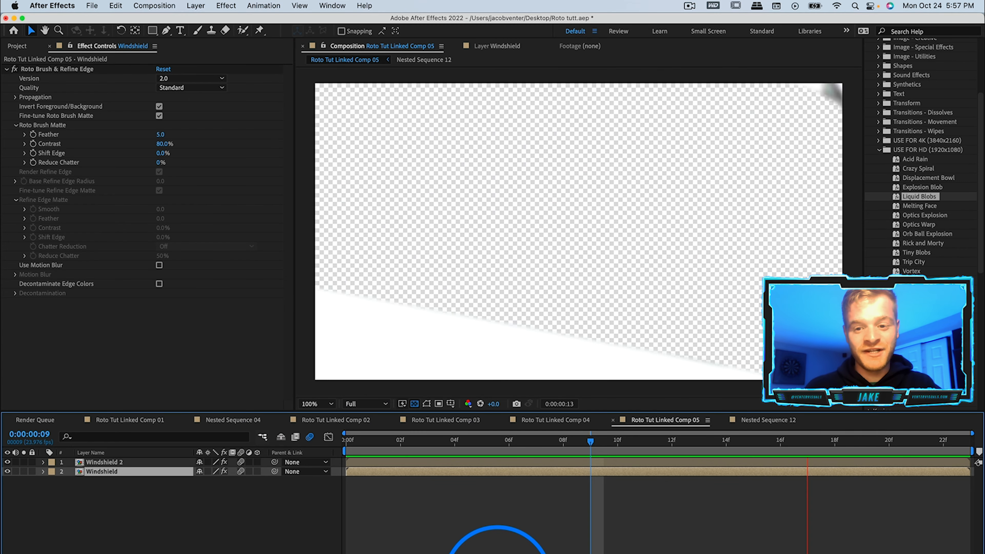
pyautogui.press('space')
pyautogui.press('super+s')
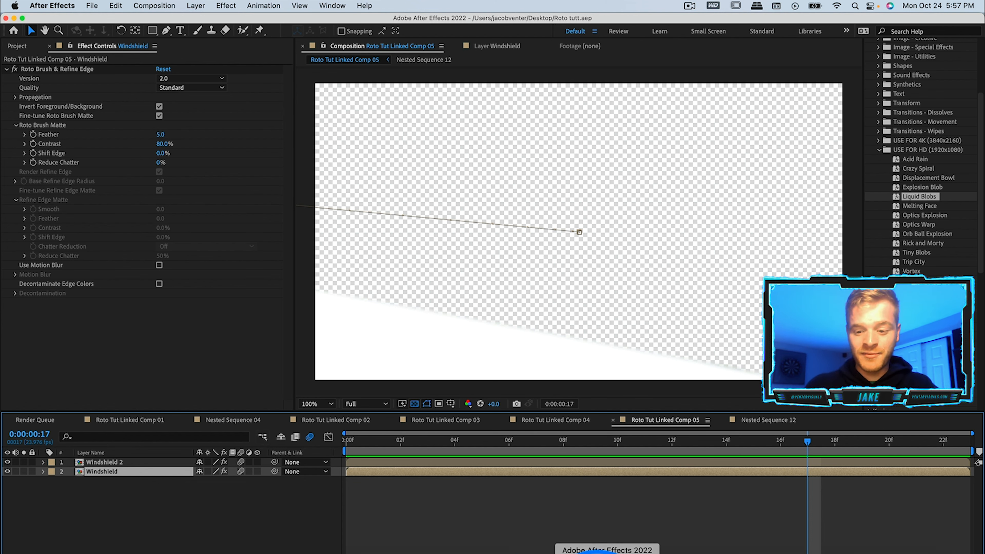
# Step: Switch to Premiere Pro and play back the windshield transition of the linked comp in Sequence 01
pyautogui.click(569, 553)
pyautogui.click(611, 472)
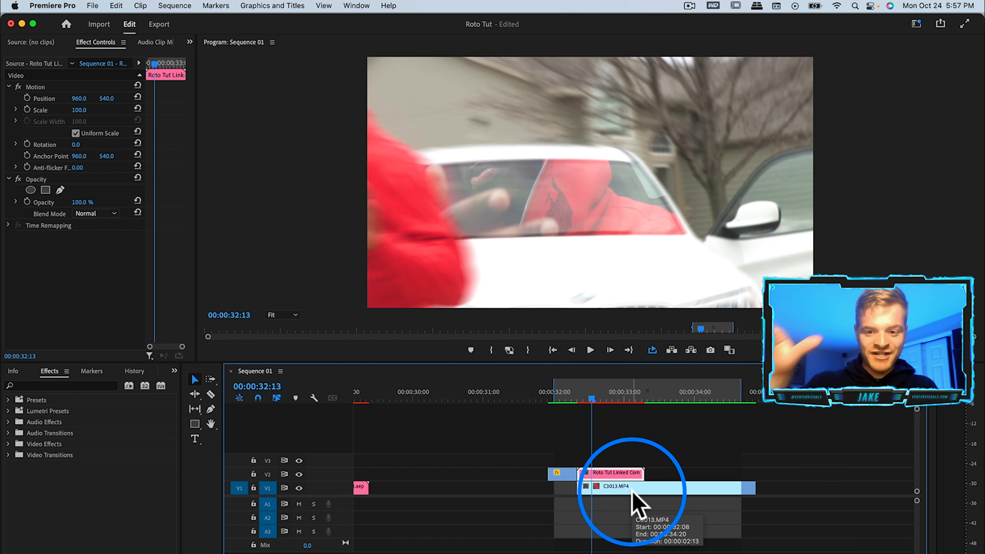
pyautogui.click(621, 398)
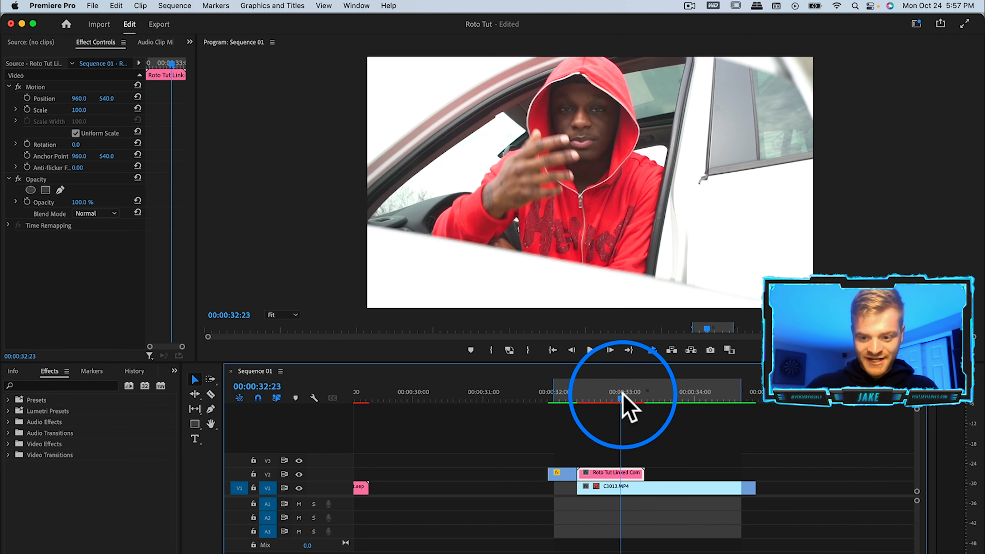
pyautogui.press('space')
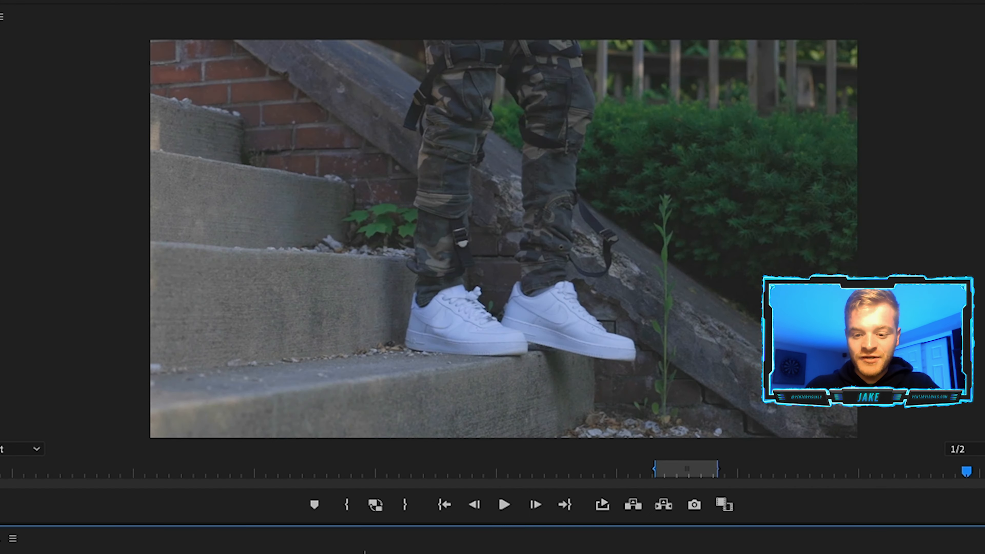
# Step: Nest the white-shoe clip 0E8A0096.MP4 and replace the nested sequence with an After Effects composition
pyautogui.press('space')
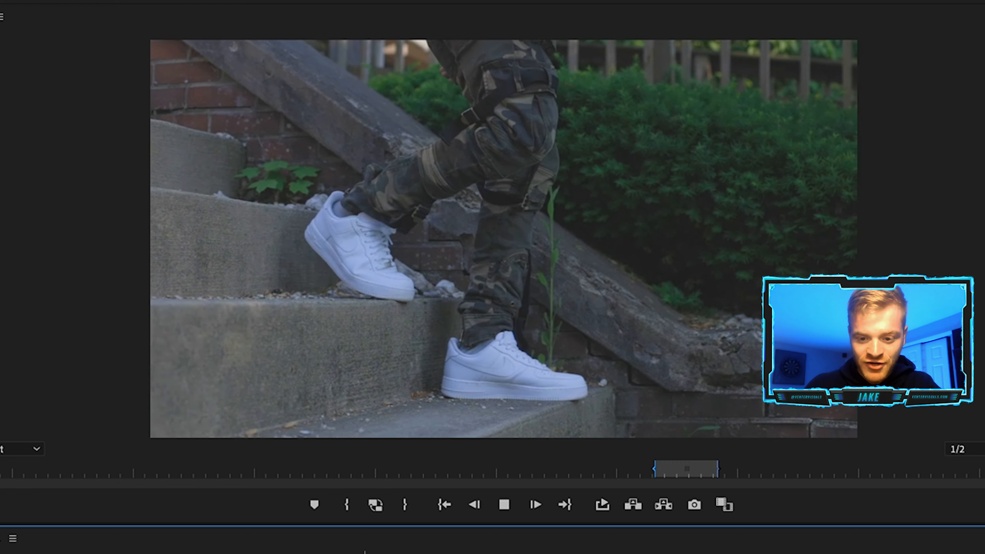
pyautogui.rightClick(518, 488)
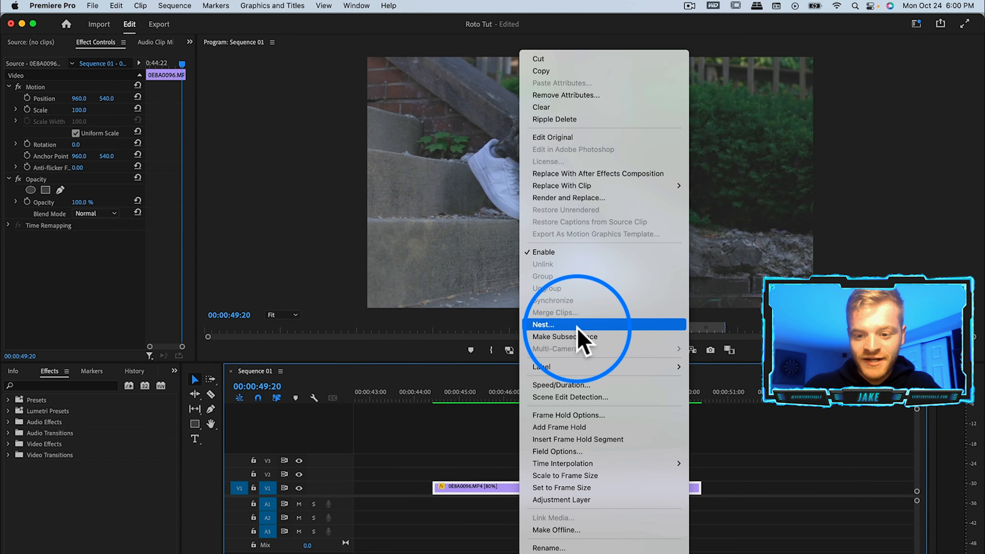
pyautogui.click(578, 325)
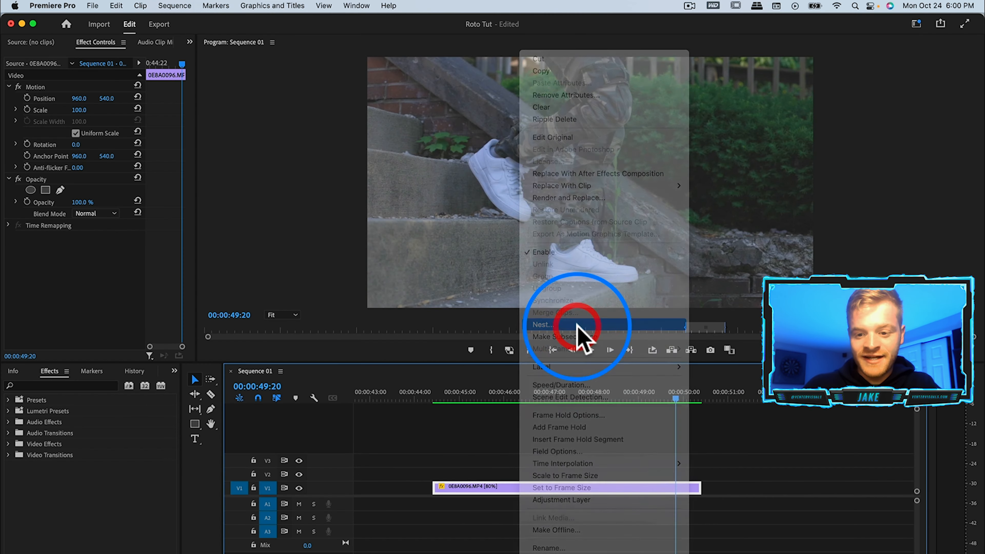
pyautogui.click(521, 334)
pyautogui.click(530, 494)
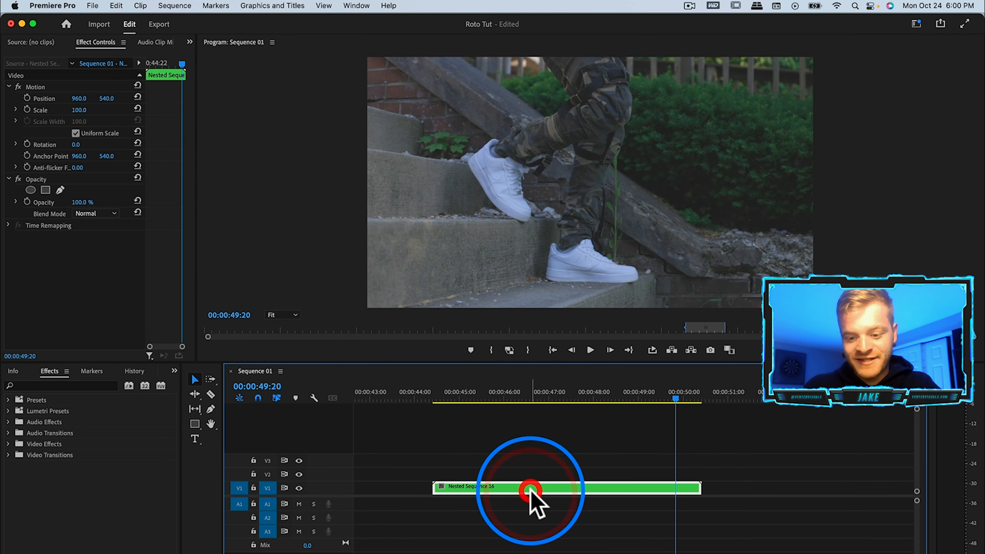
pyautogui.rightClick(529, 493)
pyautogui.click(597, 175)
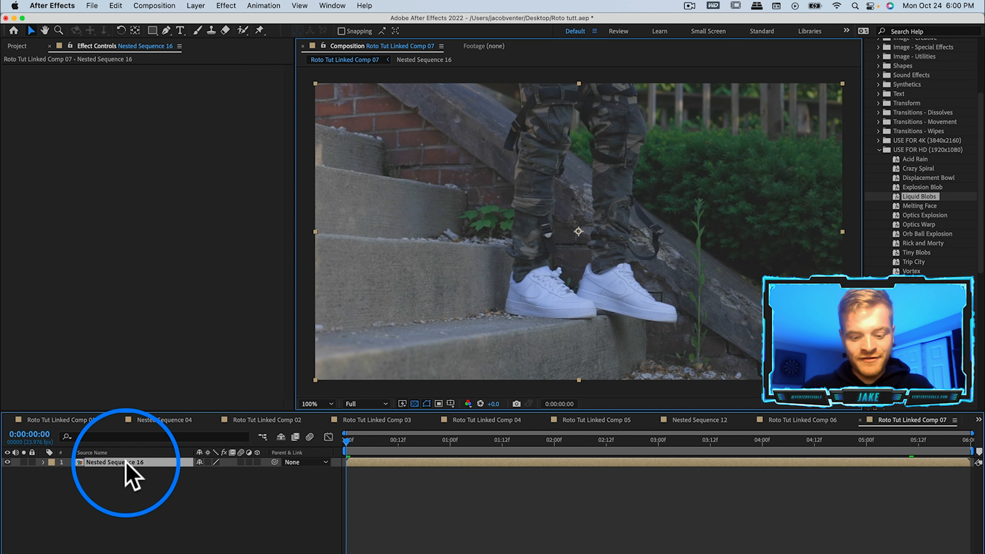
# Step: Duplicate the Nested Sequence 16 layer and isolate both white shoes on the upper copy with the Roto Brush
pyautogui.press('super+d')
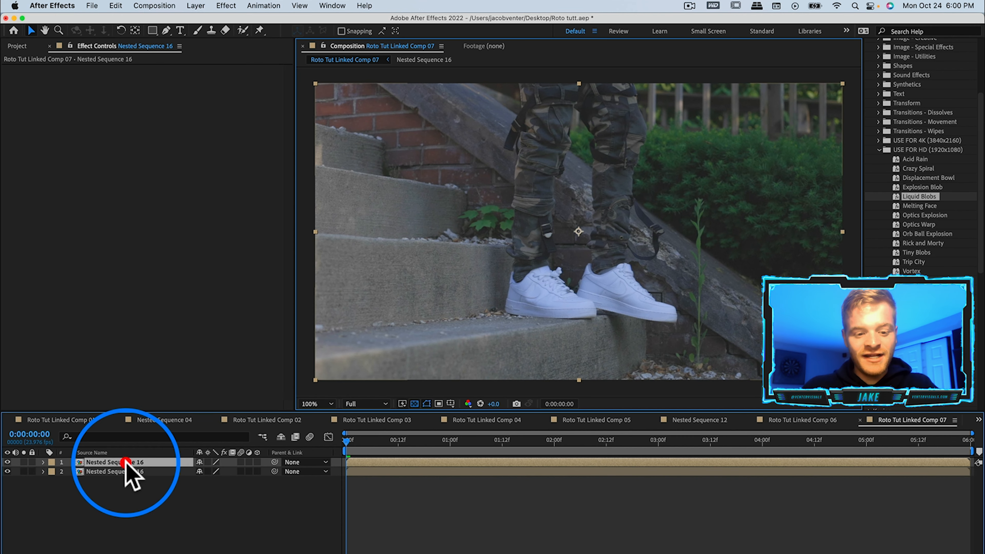
pyautogui.click(243, 30)
pyautogui.doubleClick(550, 294)
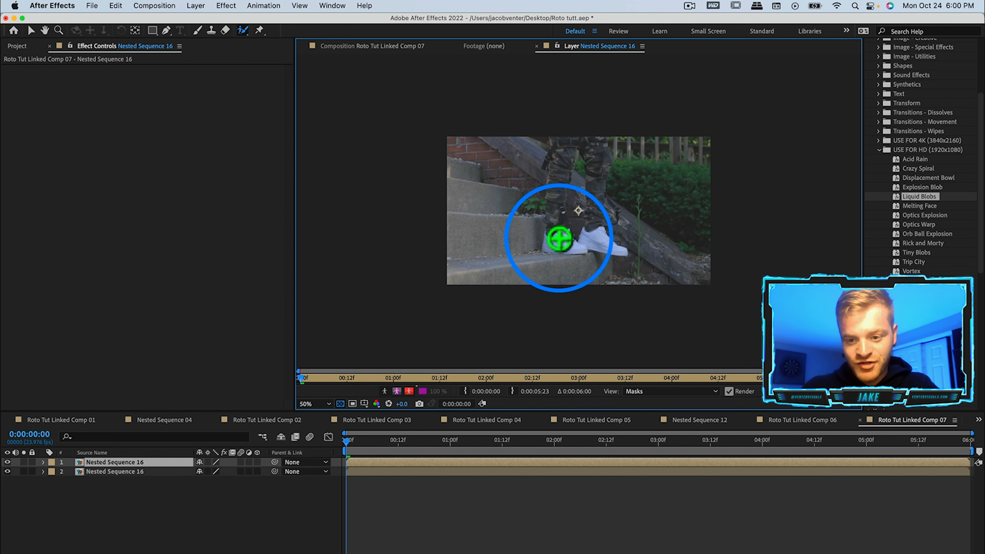
pyautogui.scroll(3, 558, 239)
pyautogui.moveTo(564, 214); pyautogui.dragTo(567, 220)
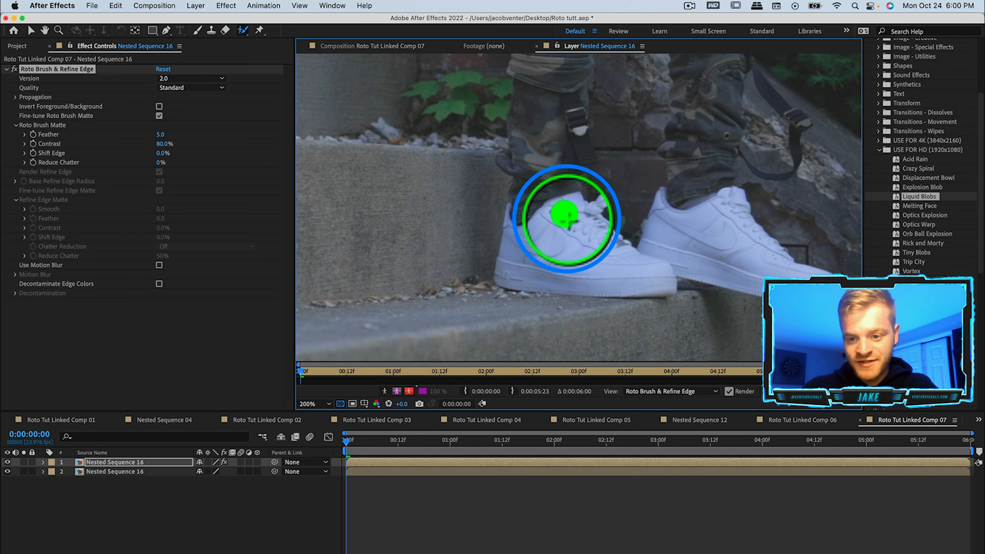
pyautogui.moveTo(633, 281)
pyautogui.mouseDown()
pyautogui.moveTo(654, 285)
pyautogui.moveTo(541, 271)
pyautogui.moveTo(514, 258)
pyautogui.moveTo(497, 238)
pyautogui.mouseUp()
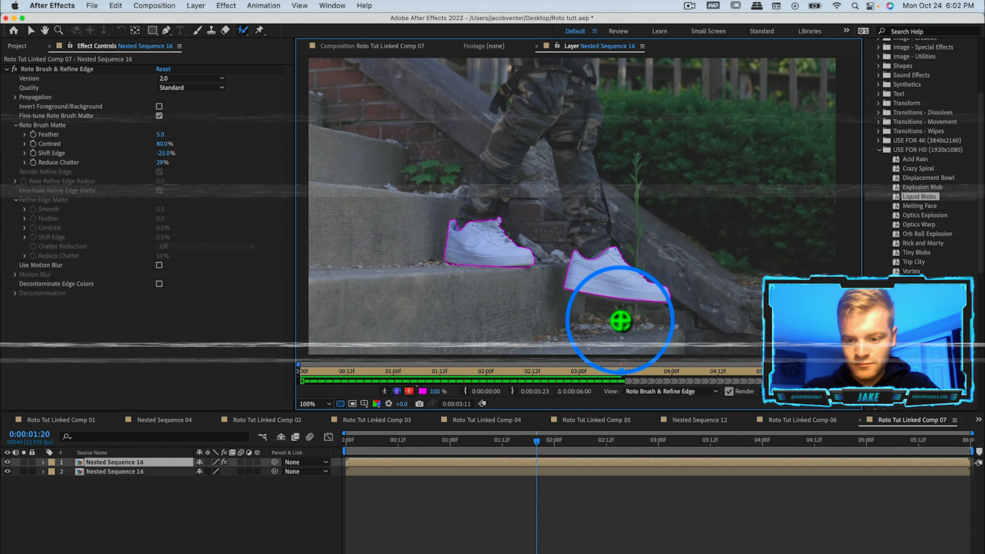
pyautogui.click(369, 48)
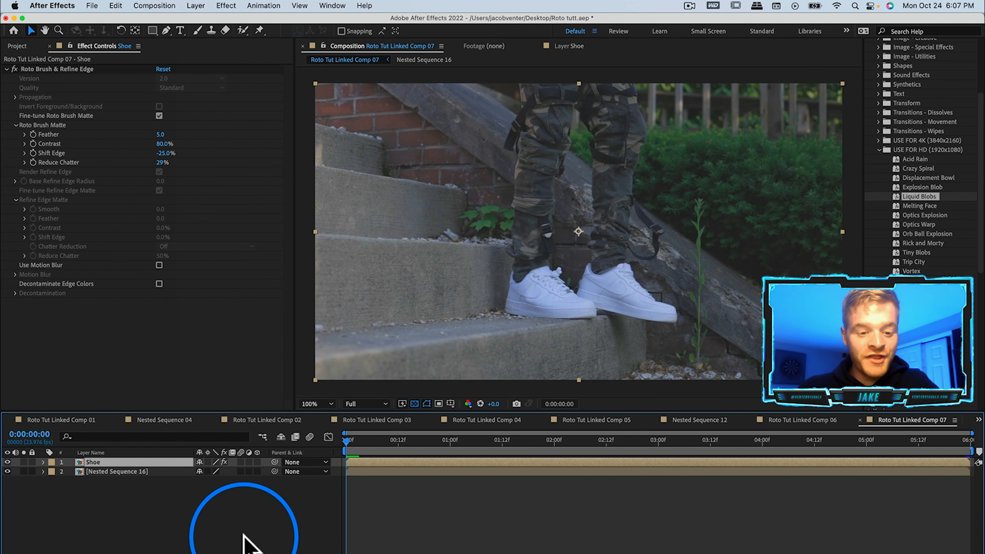
# Step: Auto-trace the Shoe layer's alpha channel across the work area, applying the result to a new layer
pyautogui.click(197, 6)
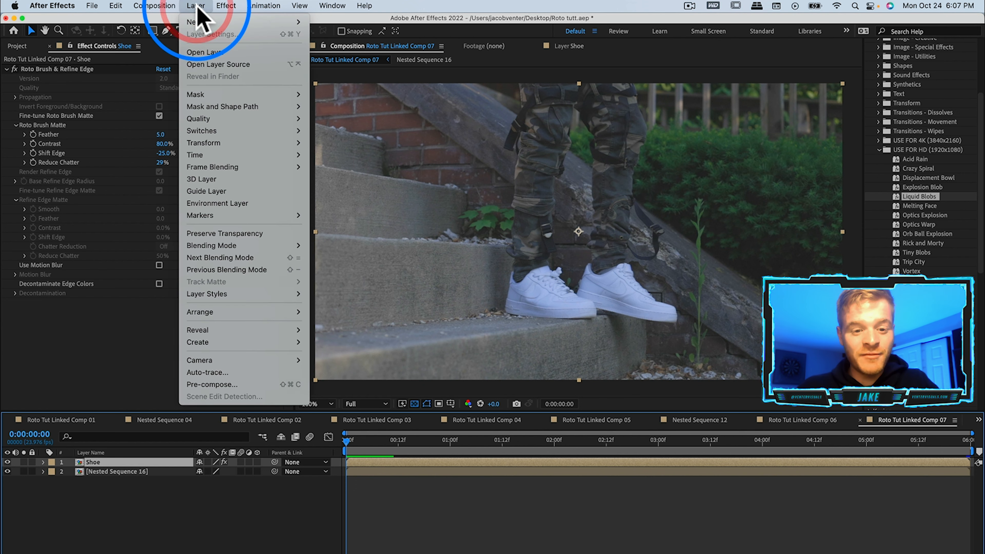
pyautogui.click(241, 372)
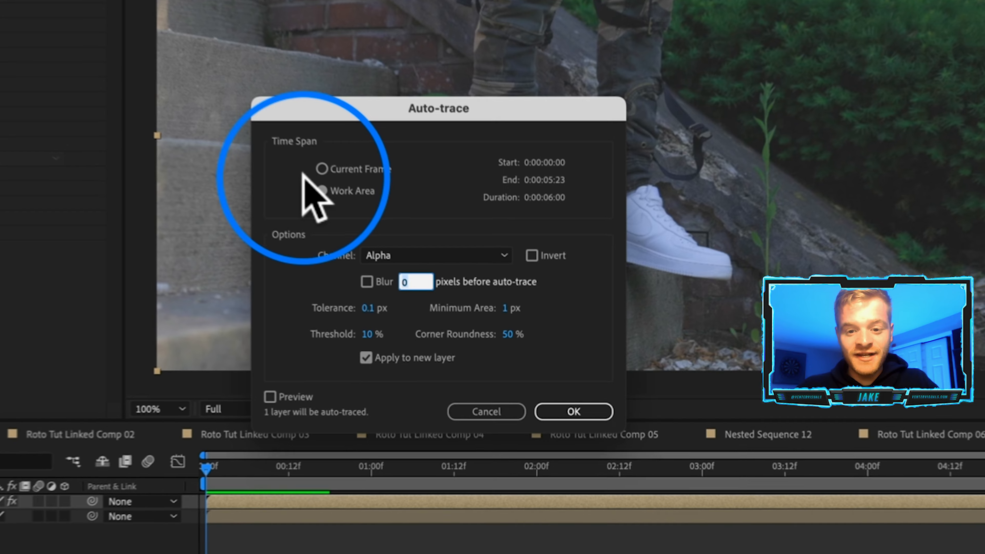
pyautogui.click(447, 268)
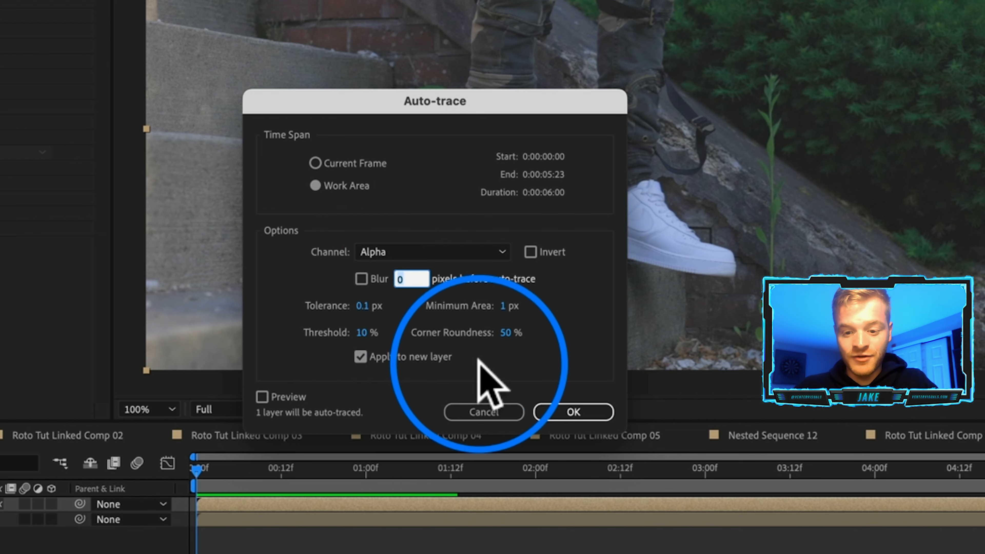
pyautogui.click(568, 411)
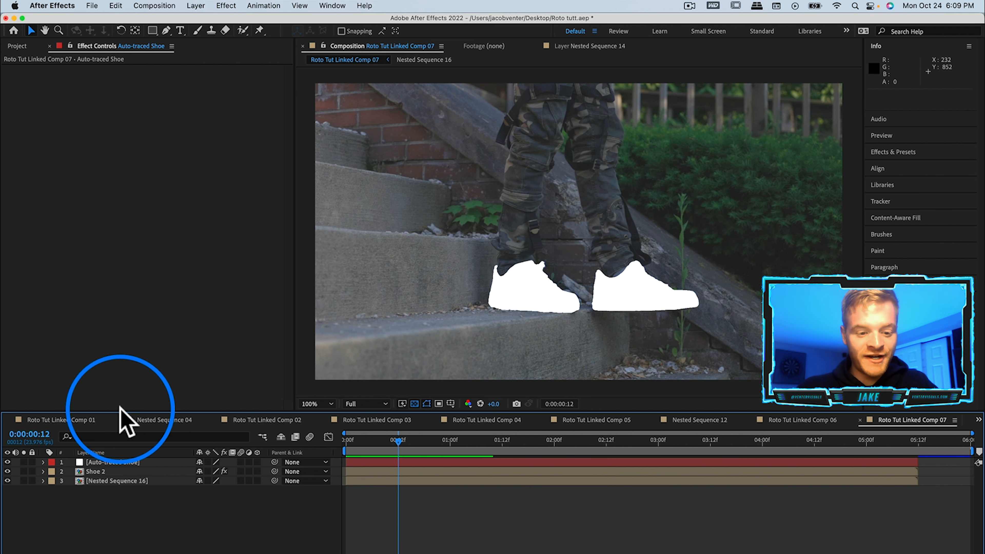
# Step: Move the Auto-traced Shoe layer beneath Shoe 2 in the layer stack
pyautogui.click(93, 462)
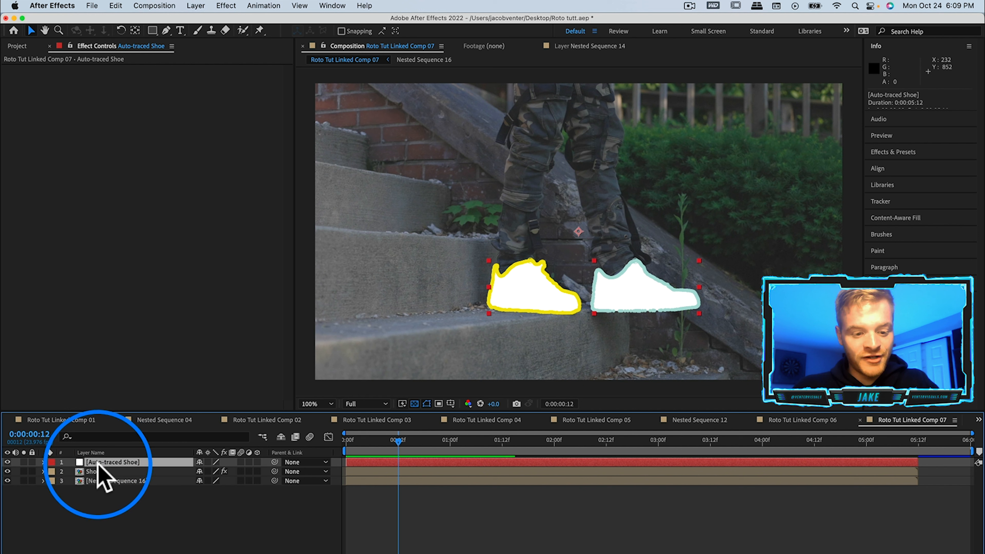
pyautogui.press('Return')
pyautogui.press('Return')
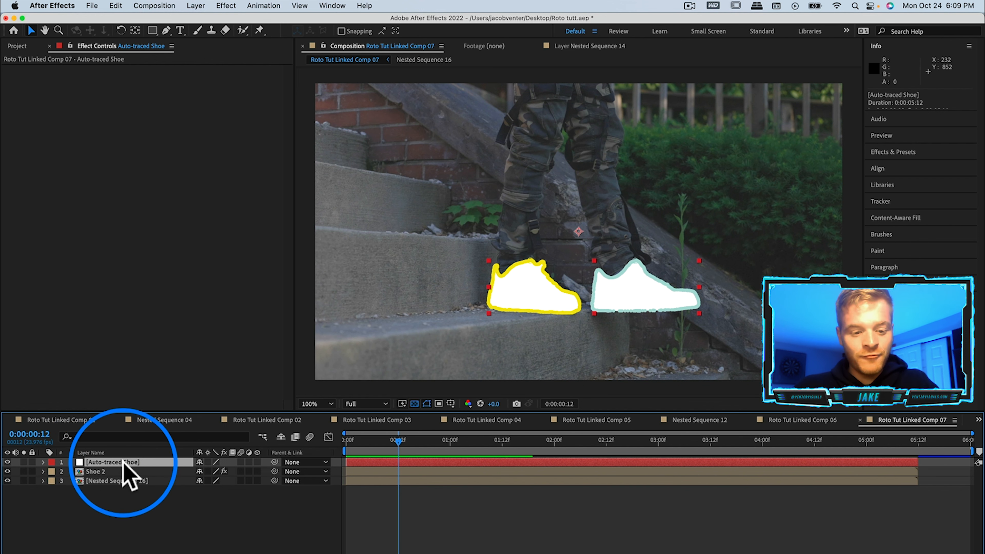
pyautogui.moveTo(124, 462); pyautogui.dragTo(124, 482)
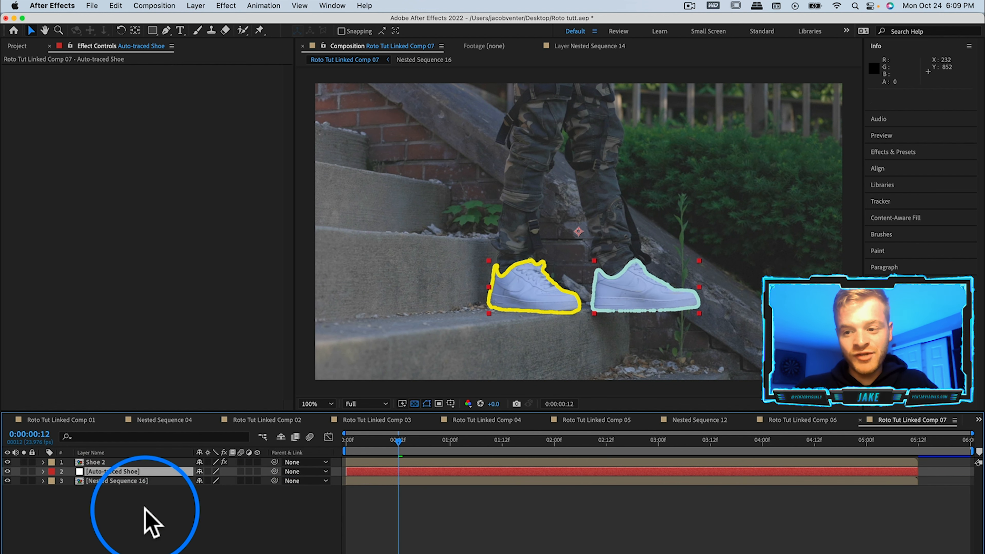
# Step: Search the effects for "saber" and apply Video Copilot's Saber to the Auto-traced Shoe layer
pyautogui.click(893, 151)
pyautogui.click(894, 110)
pyautogui.write('saber')
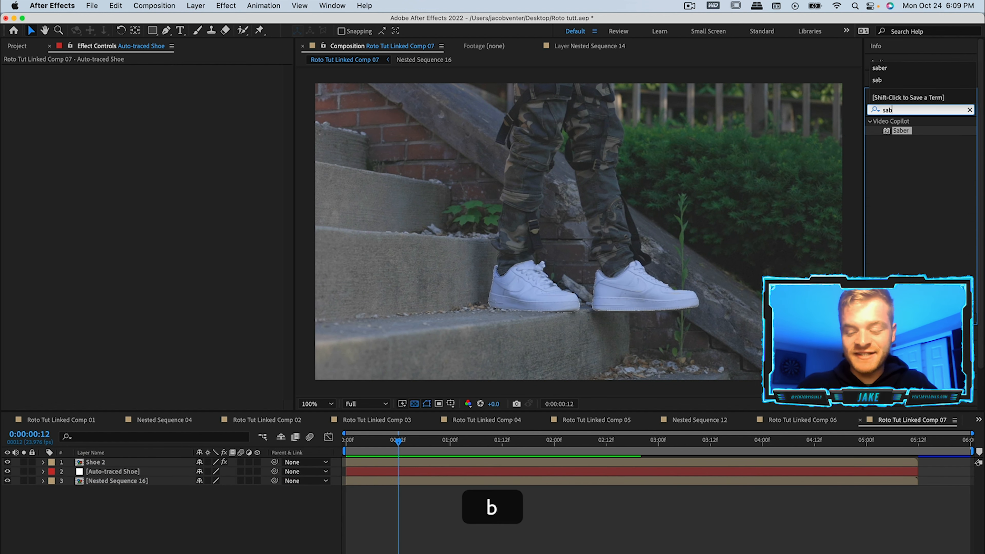
pyautogui.click(899, 131)
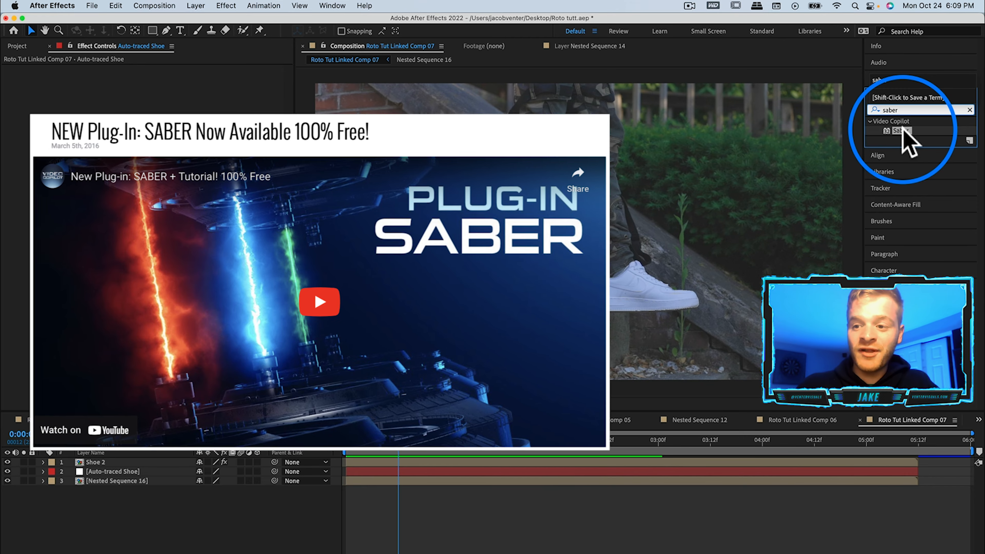
pyautogui.moveTo(900, 131); pyautogui.dragTo(128, 469)
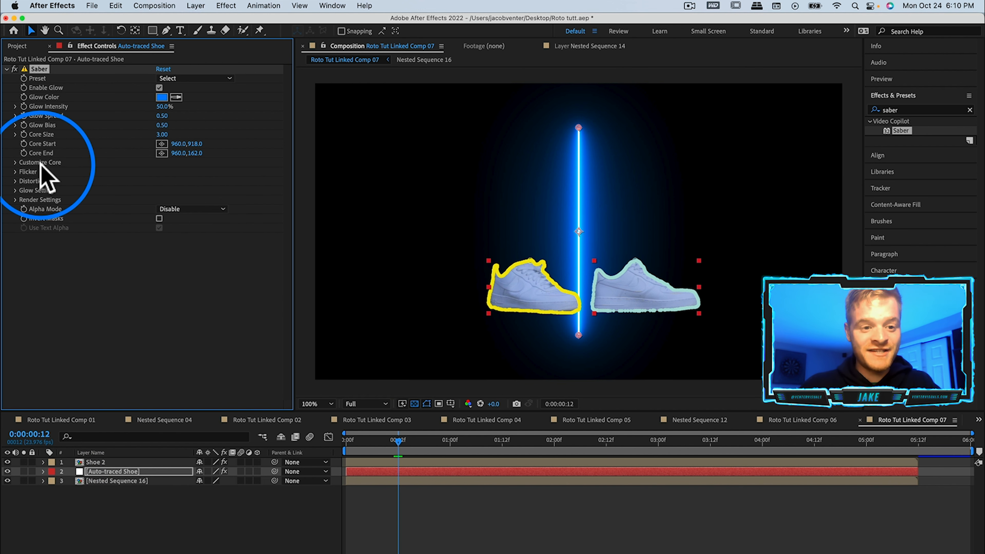
# Step: Set Saber's Core Type to Layer Masks so that the glow follows the traced shoe outlines
pyautogui.click(16, 162)
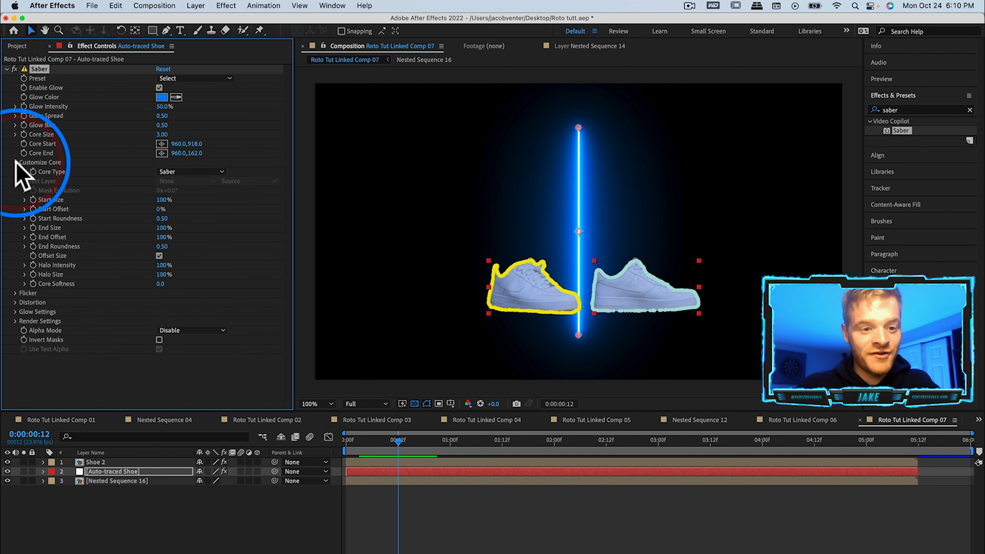
pyautogui.click(205, 170)
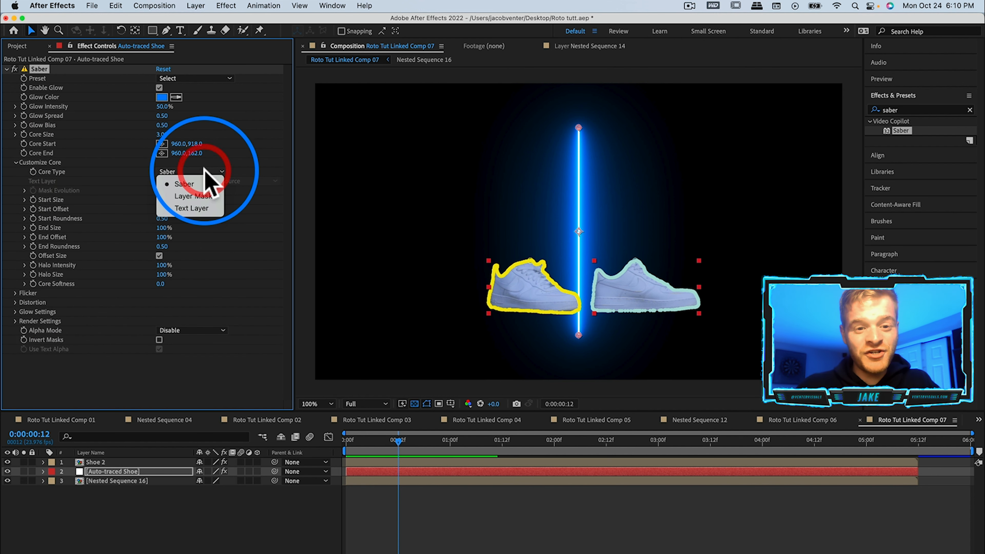
pyautogui.click(209, 196)
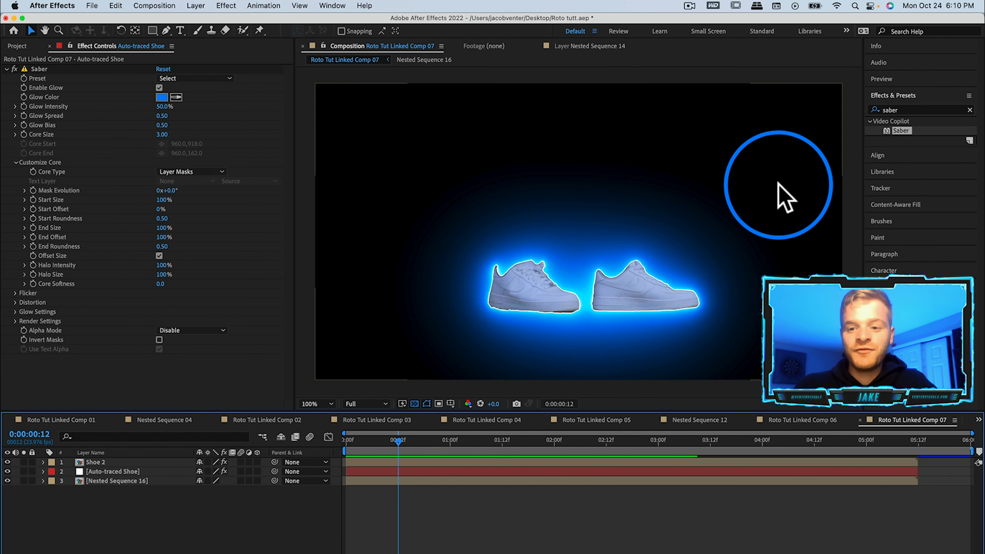
# Step: Set Saber's Composite Settings to Transparent in its render settings
pyautogui.click(15, 321)
pyautogui.scroll(-3, 121, 345)
pyautogui.click(75, 377)
pyautogui.click(182, 376)
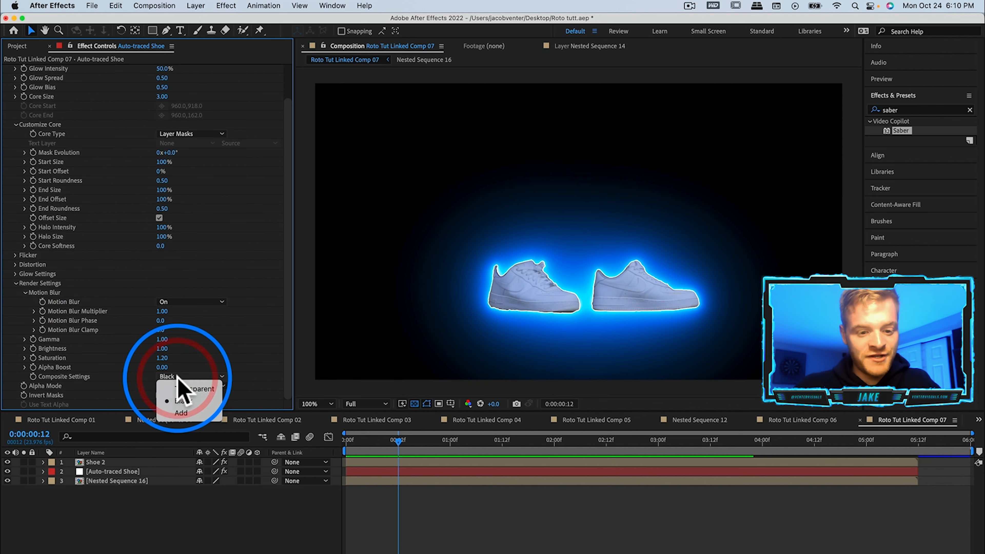
pyautogui.click(194, 390)
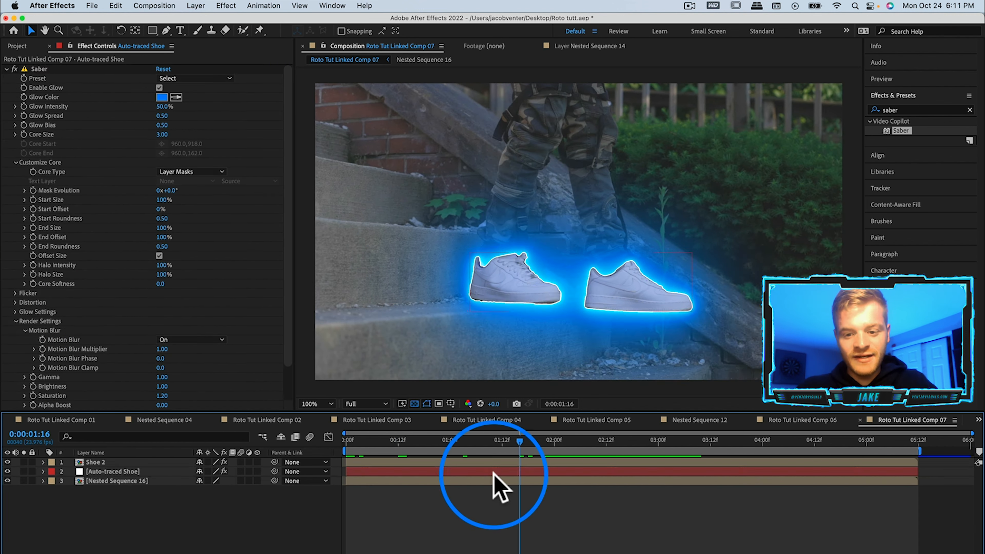
# Step: Apply the Protocol preset to the Saber effect on the Auto-traced Shoe layer
pyautogui.click(494, 471)
pyautogui.click(178, 79)
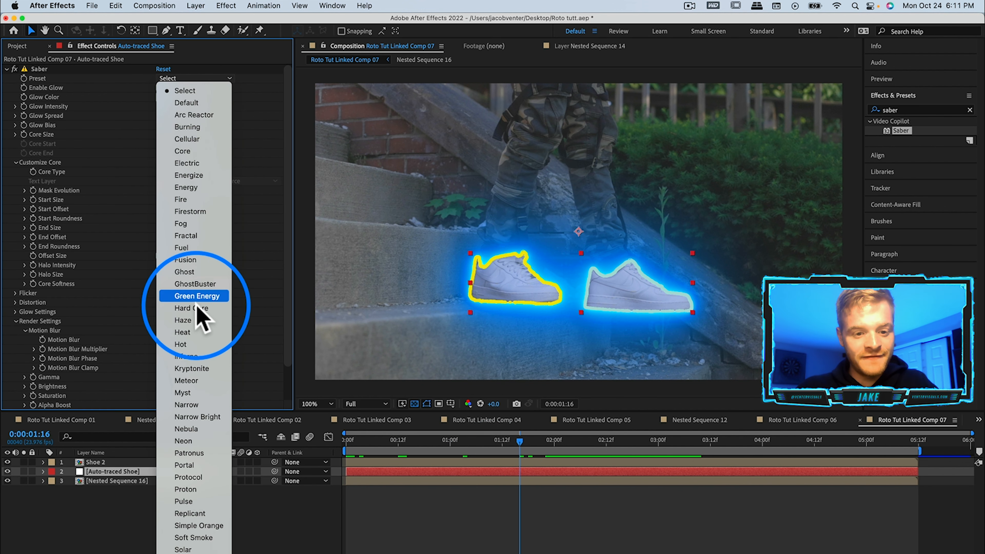
pyautogui.click(194, 320)
pyautogui.click(337, 292)
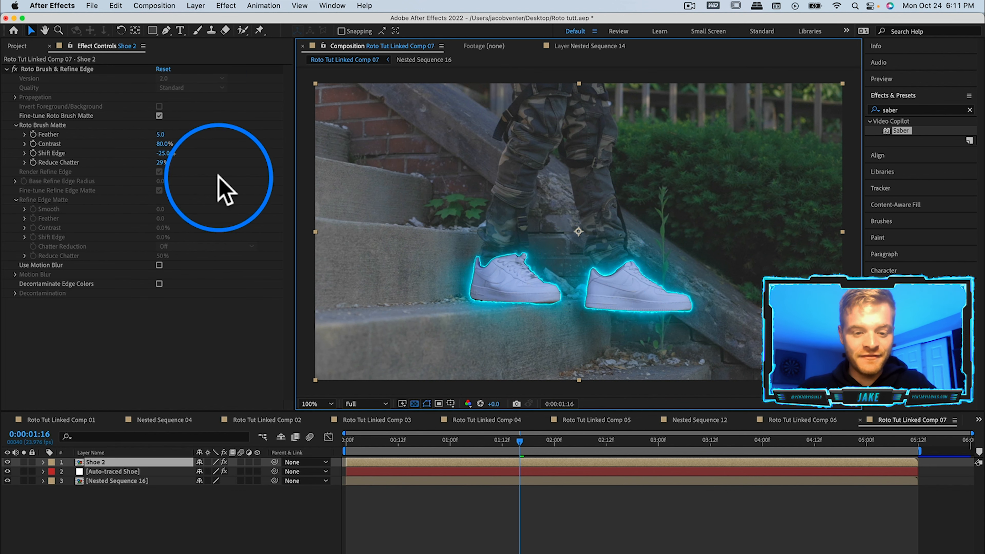
pyautogui.click(129, 471)
pyautogui.click(479, 545)
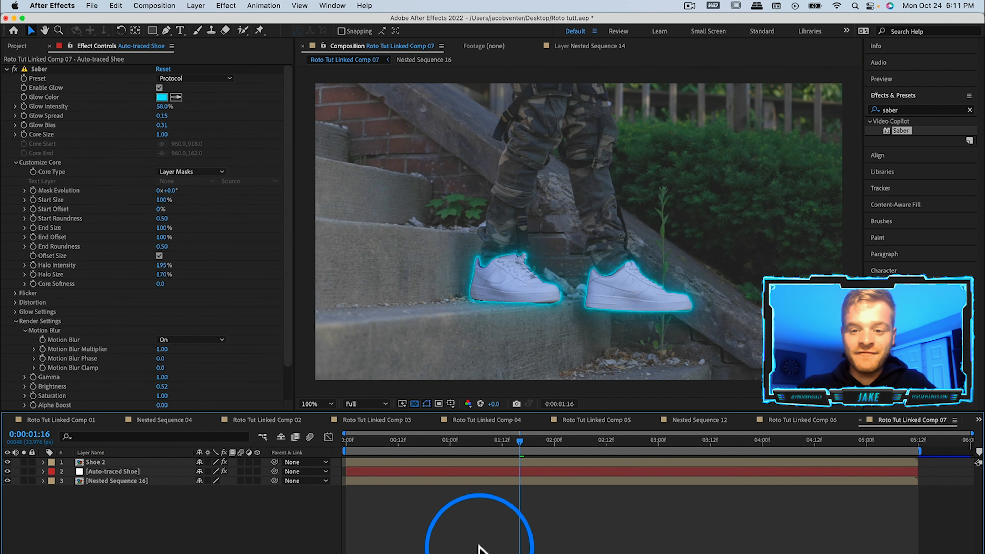